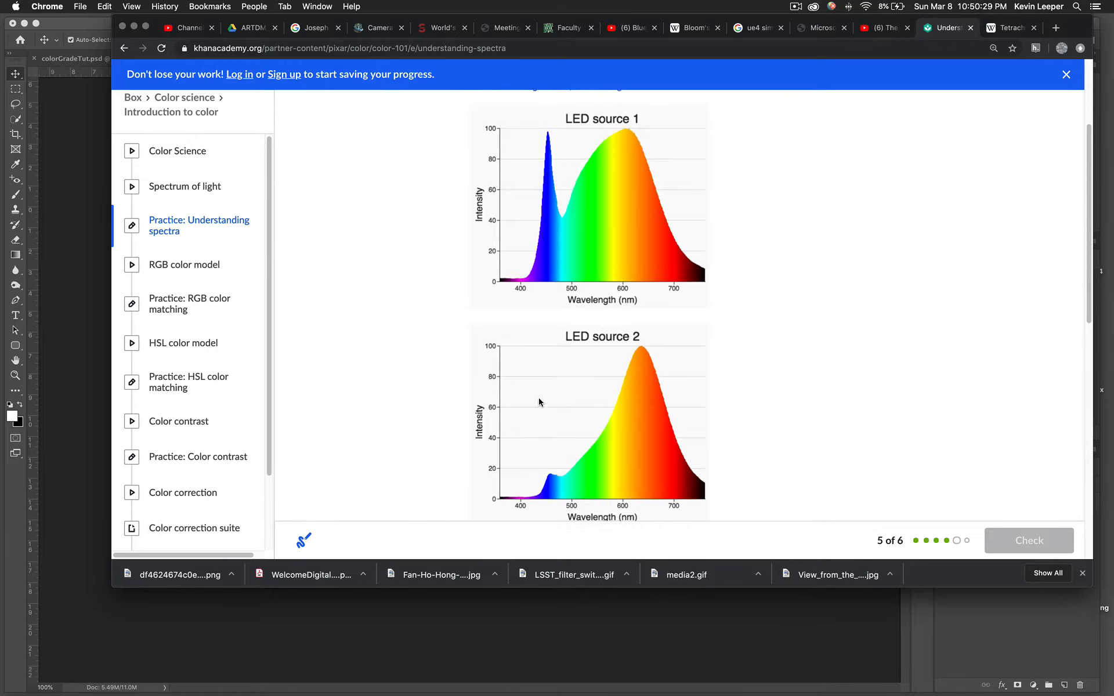
Go through the RGB and HSL color model lessons to the HSL color matching practice
{"action": "scroll", "coordinate": [539, 402], "scroll_direction": "down", "scroll_amount": 2}
{"action": "scroll", "coordinate": [538, 402], "scroll_direction": "down", "scroll_amount": 3}
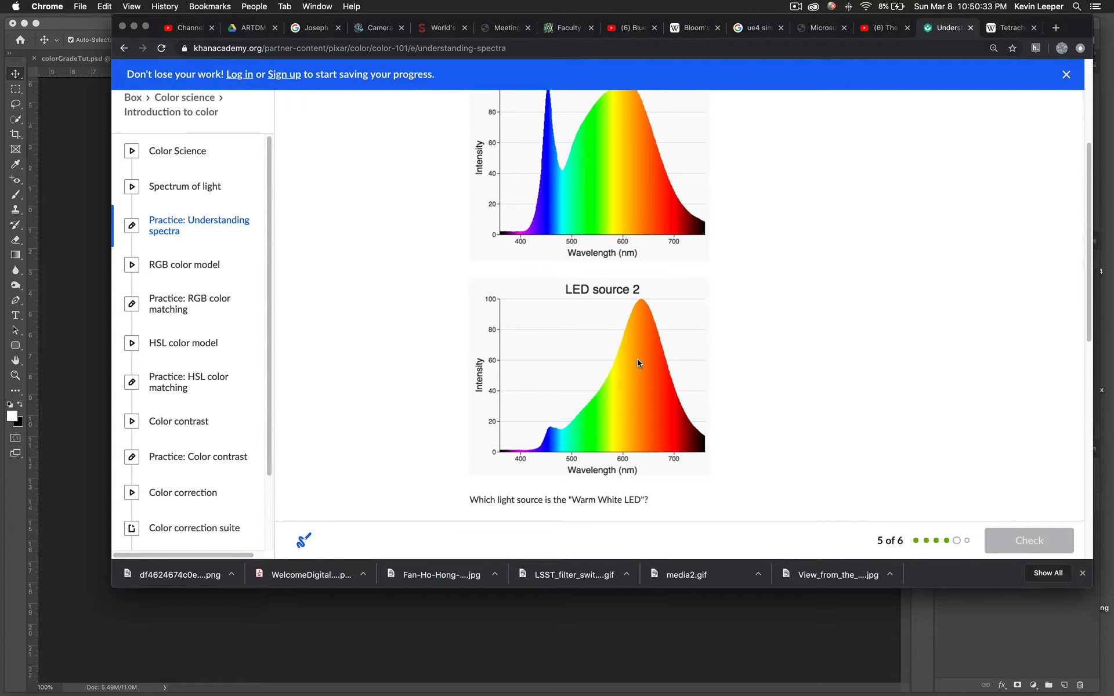
{"action": "scroll", "coordinate": [600, 323], "scroll_direction": "up", "scroll_amount": 2}
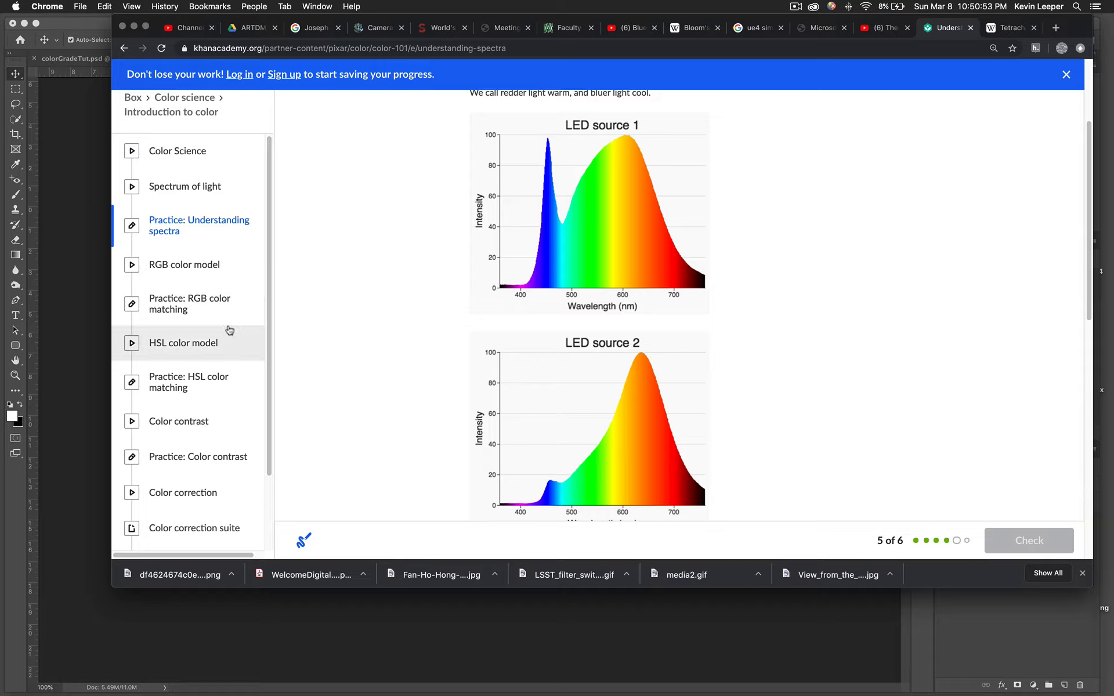
{"action": "left_click", "coordinate": [211, 267]}
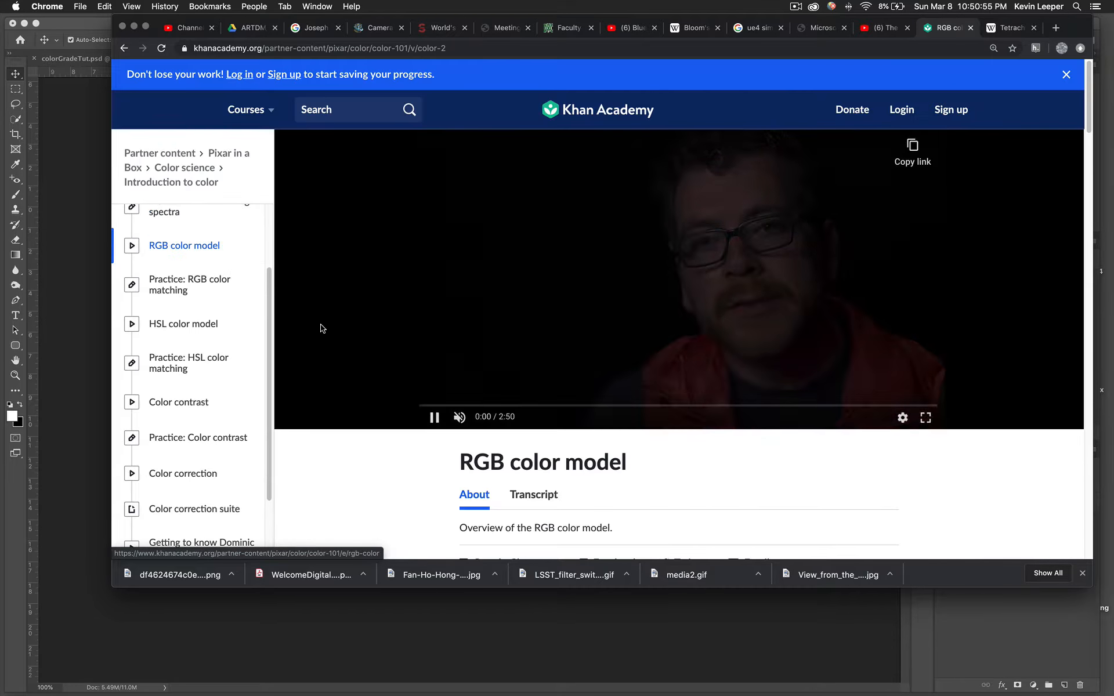
{"action": "left_click", "coordinate": [180, 285]}
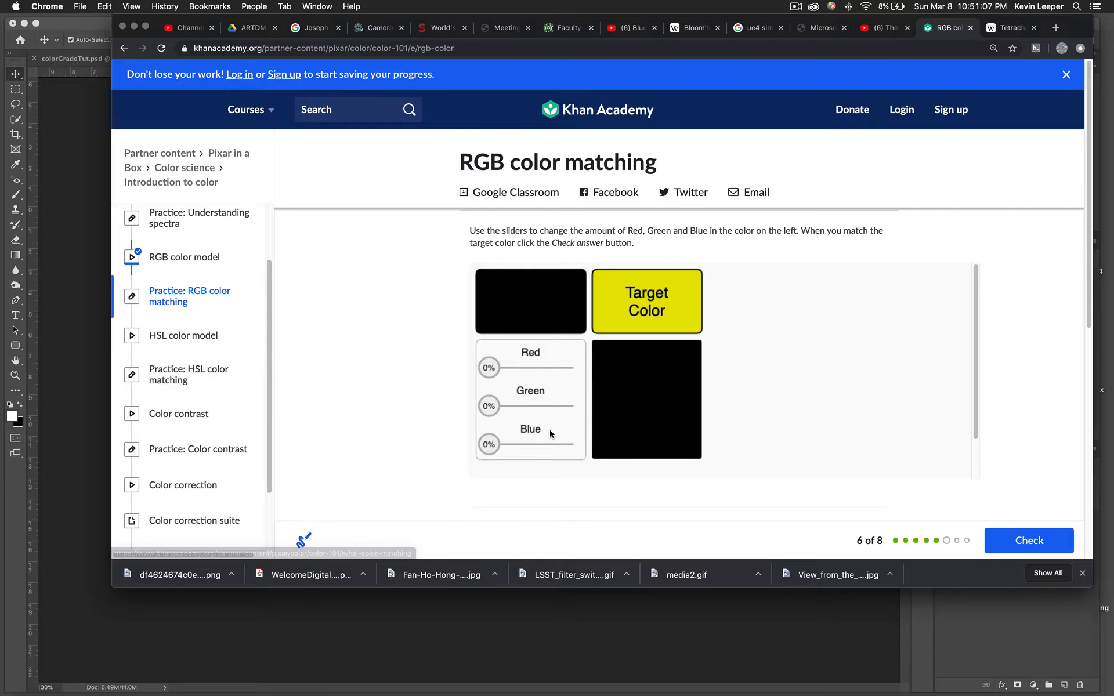
{"action": "left_click", "coordinate": [149, 339]}
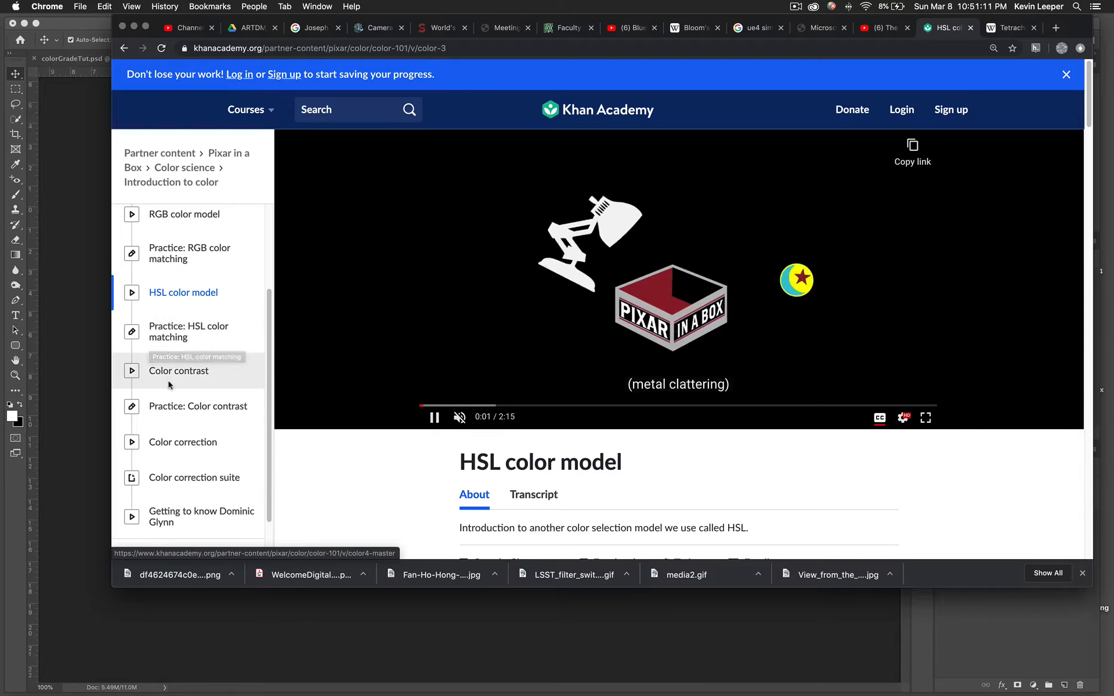
{"action": "left_click", "coordinate": [184, 339]}
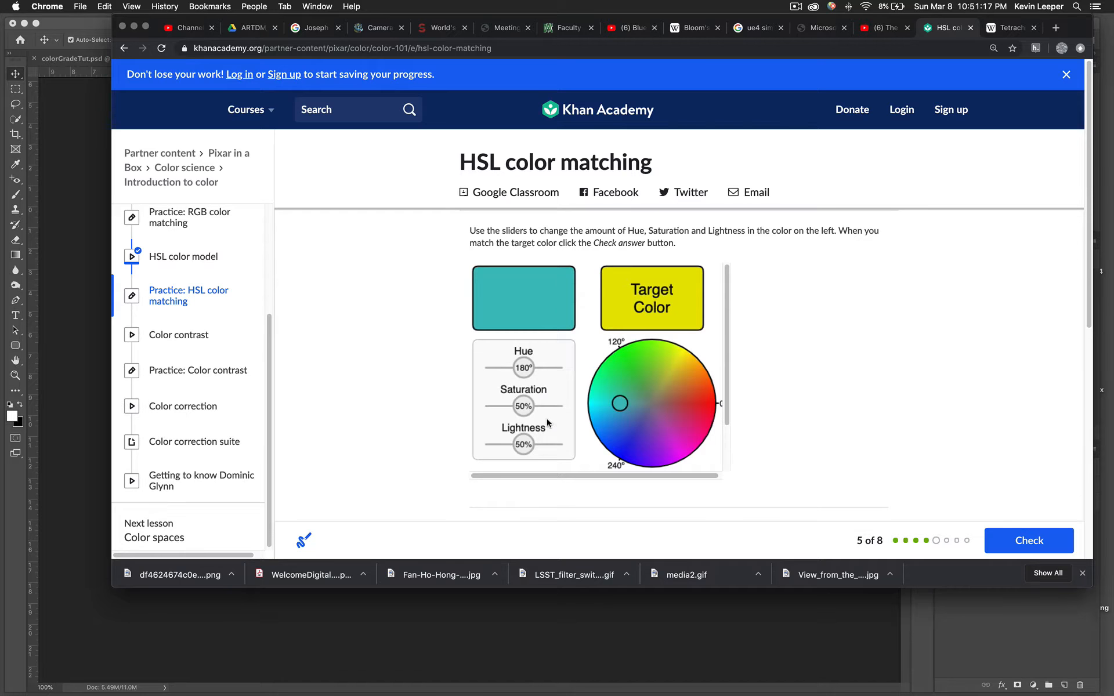
Slide the hue to 100° for a muted green swatch, then bring Photoshop forward
{"action": "mouse_move", "coordinate": [522, 375]}
{"action": "left_mouse_down"}
{"action": "mouse_move", "coordinate": [510, 374]}
{"action": "mouse_move", "coordinate": [531, 374]}
{"action": "mouse_move", "coordinate": [530, 406]}
{"action": "mouse_move", "coordinate": [490, 406]}
{"action": "mouse_move", "coordinate": [500, 407]}
{"action": "mouse_move", "coordinate": [507, 374]}
{"action": "left_mouse_up"}
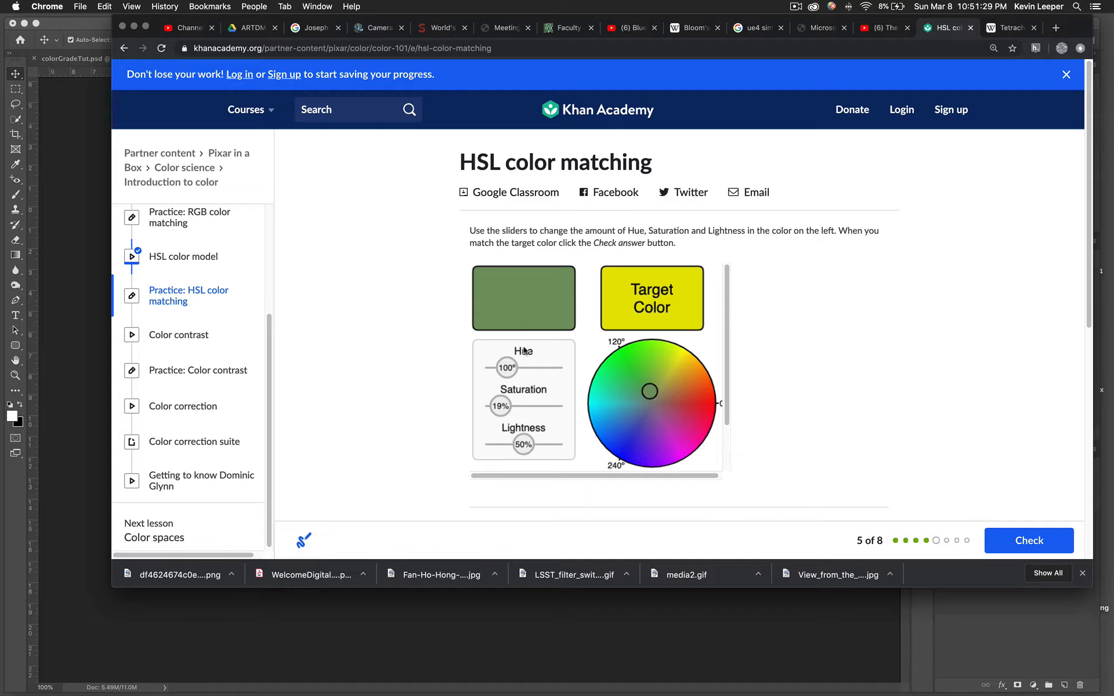
{"action": "left_click", "coordinate": [71, 390]}
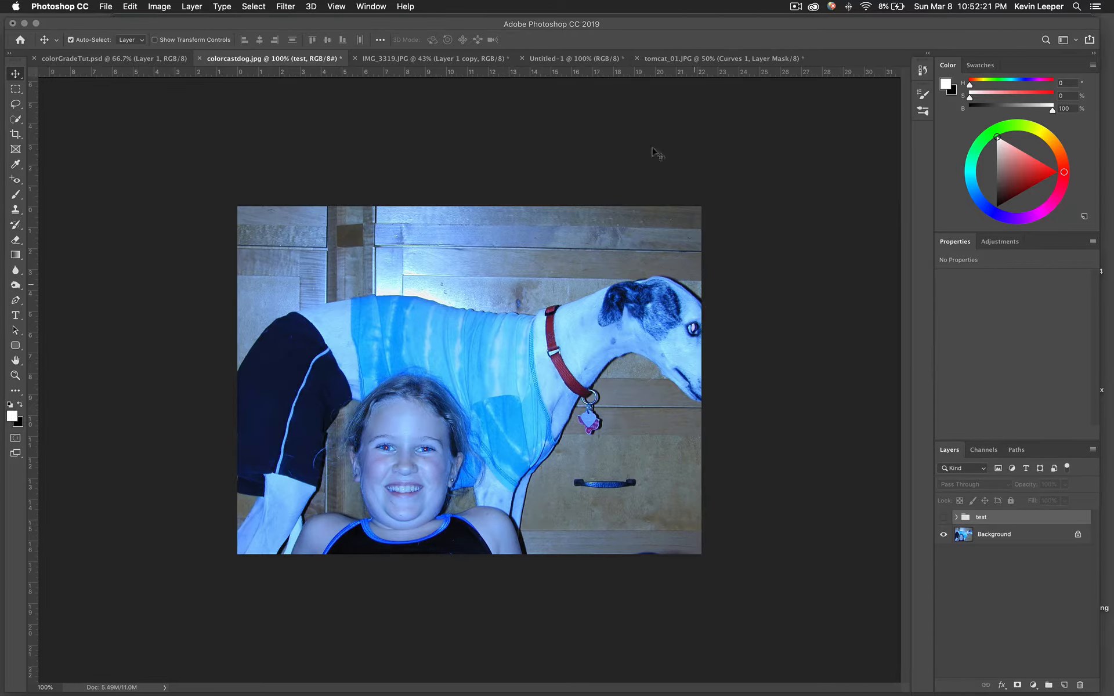
In Untitled-1, select the Y, C and M layers and keep them on Difference blending
{"action": "left_click", "coordinate": [569, 60]}
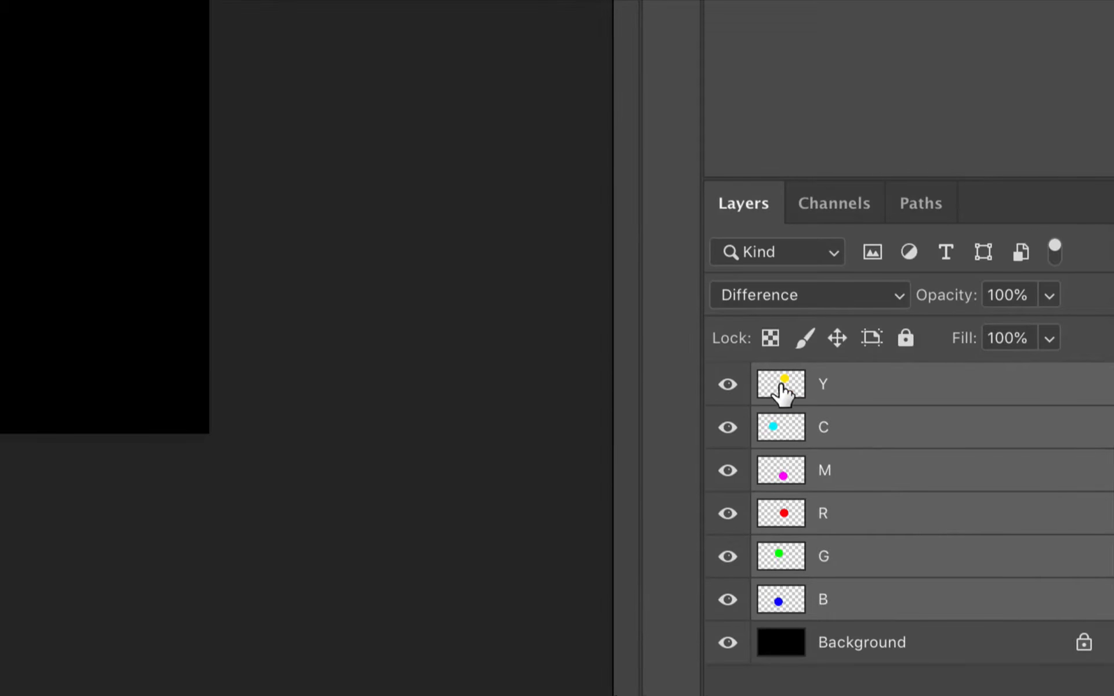
{"action": "left_click", "coordinate": [830, 388]}
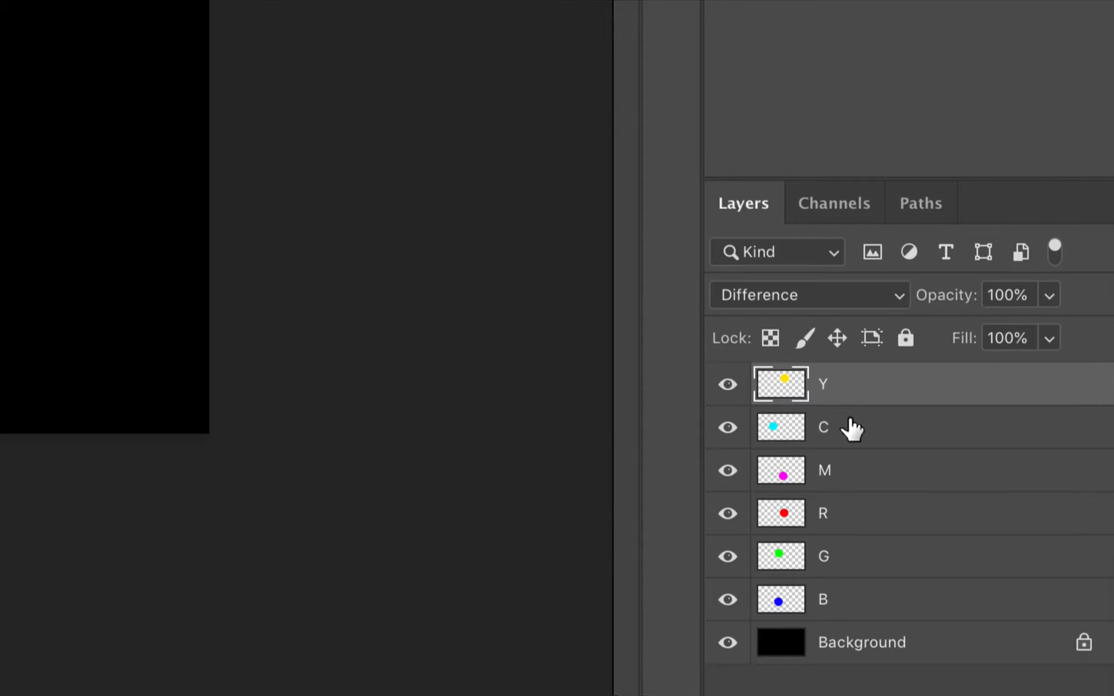
{"action": "left_click", "coordinate": [845, 471], "text": "shift"}
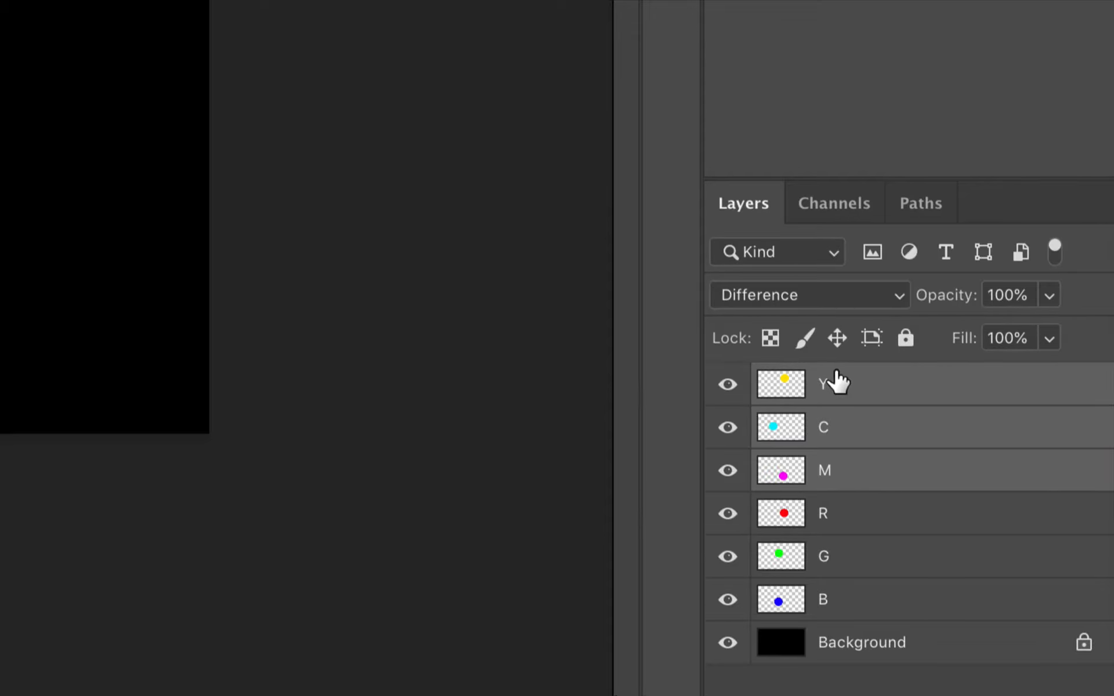
{"action": "left_click", "coordinate": [850, 294]}
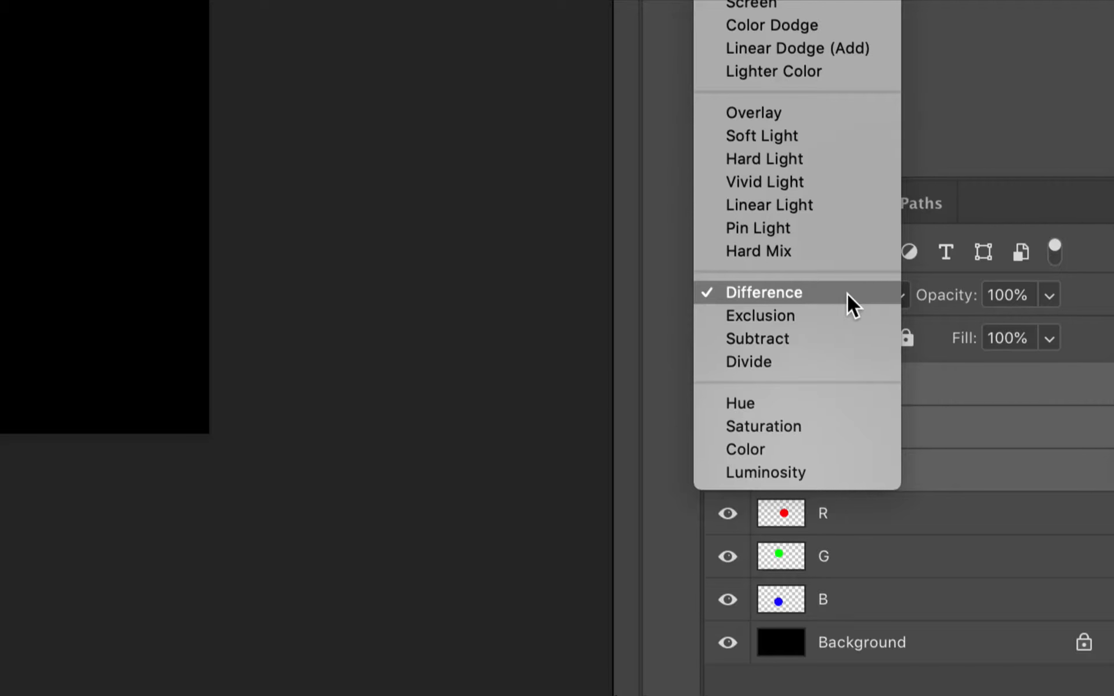
{"action": "left_click", "coordinate": [944, 445]}
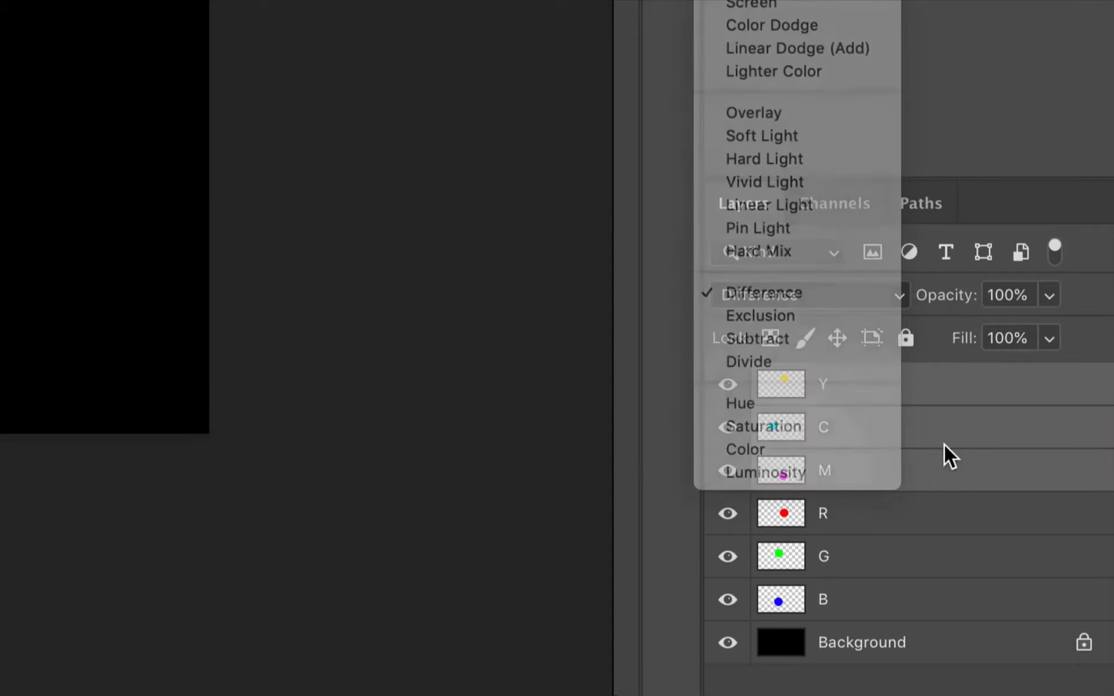
Select the R, G and B layers, keep them on Lighten, then select Background
{"action": "left_click", "coordinate": [869, 522]}
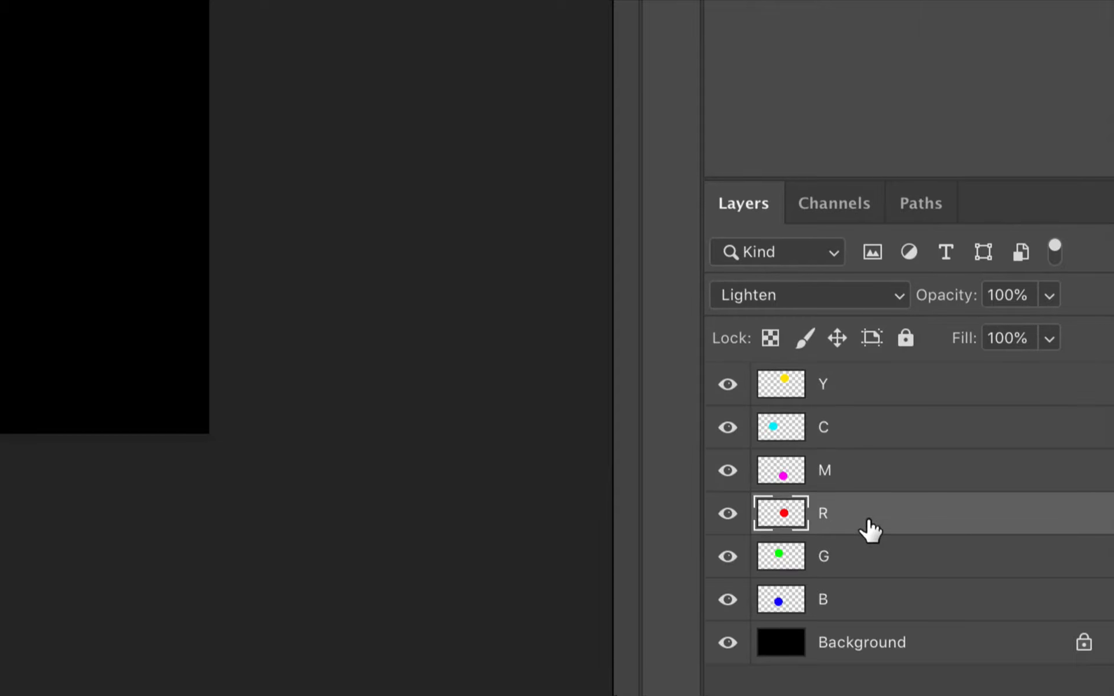
{"action": "left_click", "coordinate": [844, 607], "text": "shift"}
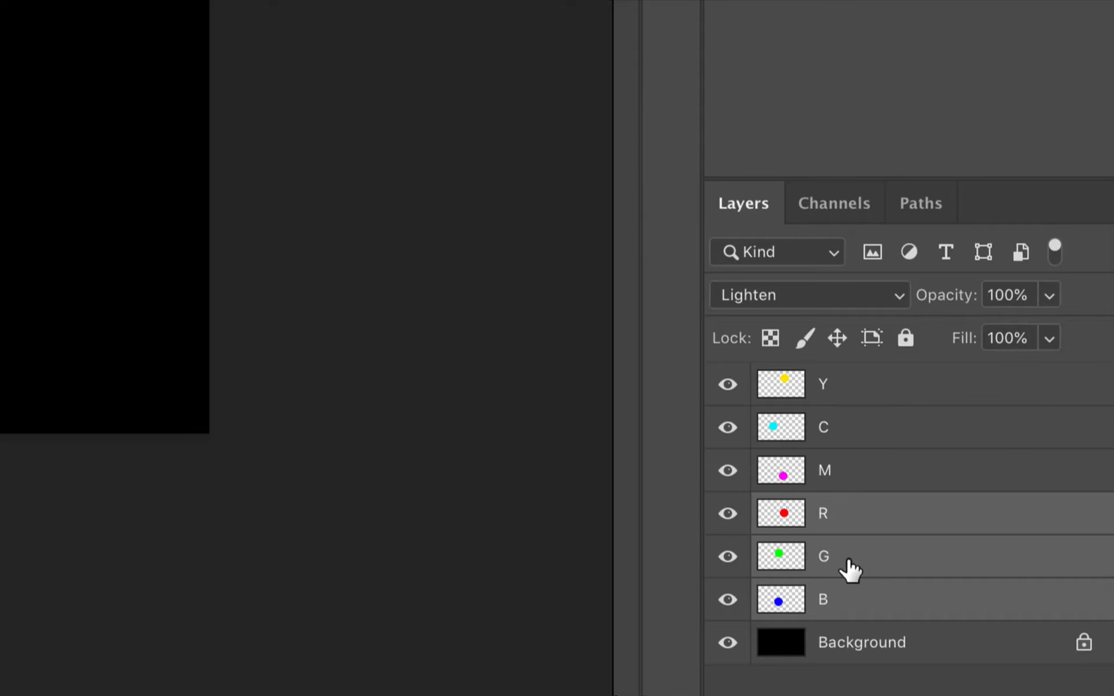
{"action": "left_click", "coordinate": [869, 295]}
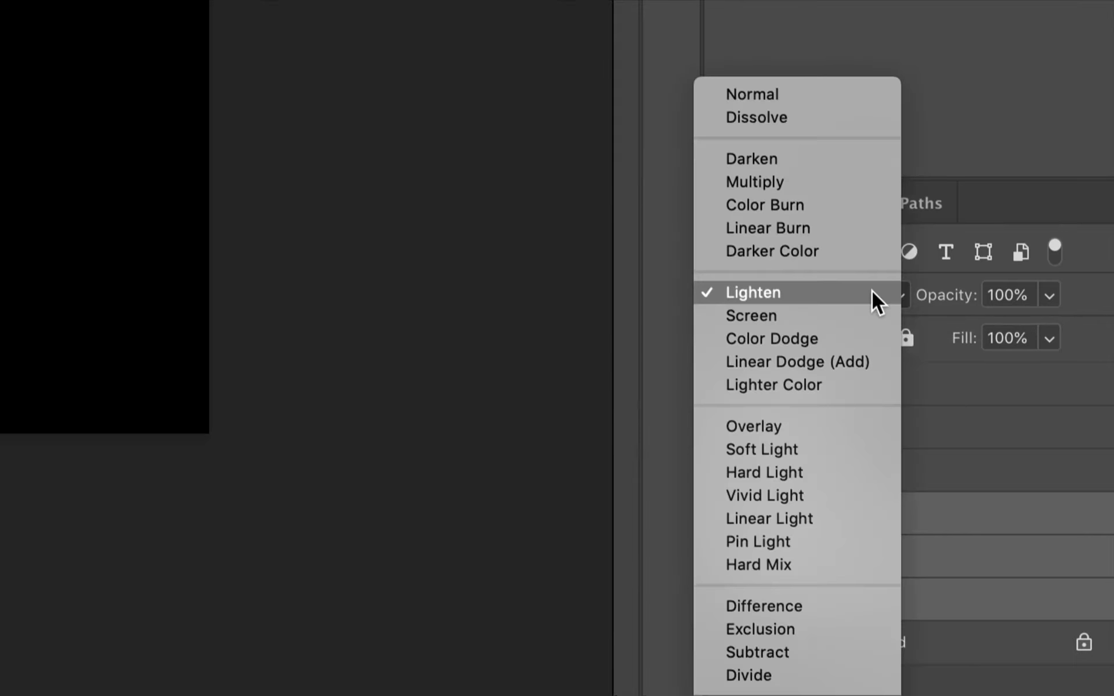
{"action": "left_click", "coordinate": [872, 291]}
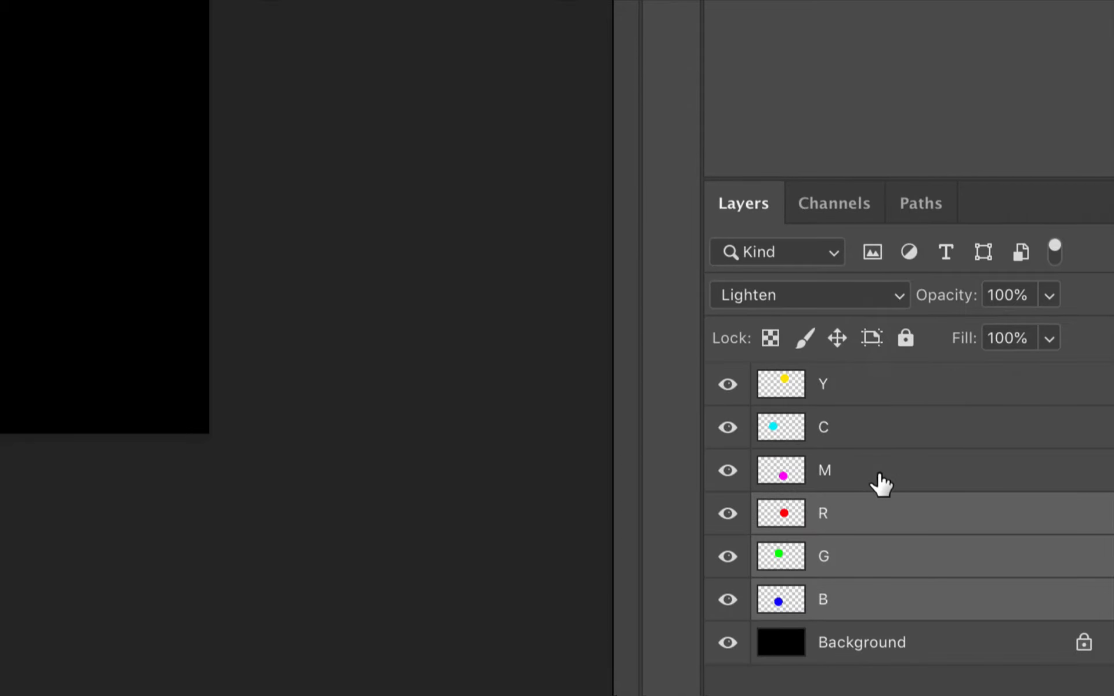
{"action": "left_click", "coordinate": [818, 645]}
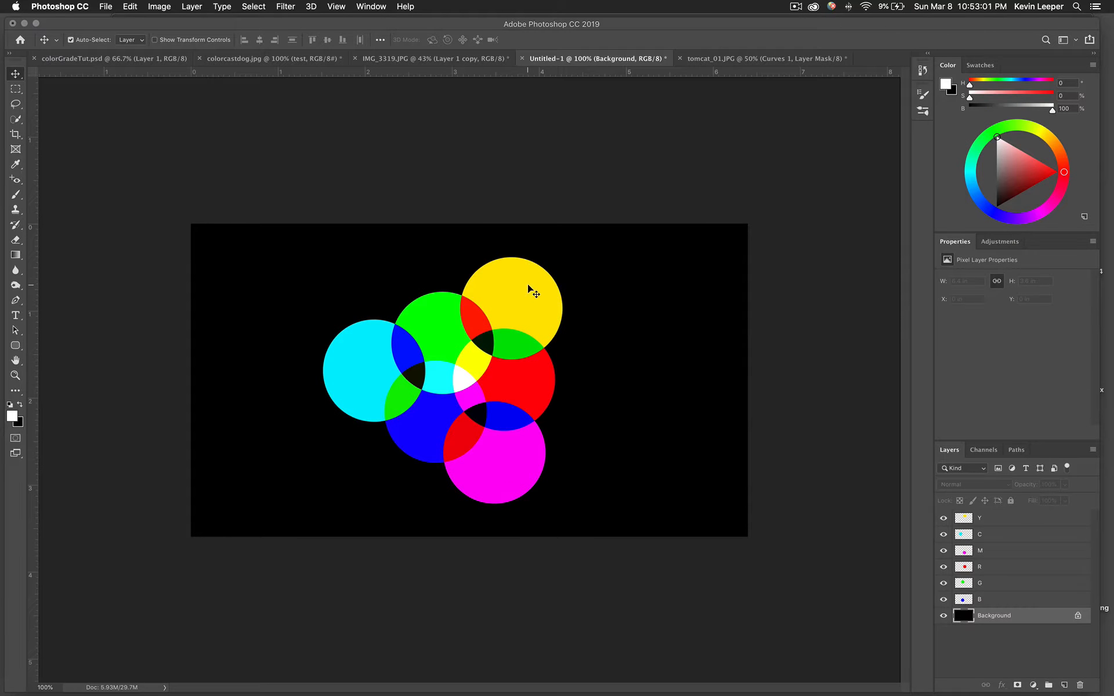
Drag the yellow circle slightly lower over the green and red circles
{"action": "left_click_drag", "start_coordinate": [531, 287], "coordinate": [603, 277]}
Pull the cyan, magenta, green, blue and red circles away from each other
{"action": "left_click_drag", "start_coordinate": [373, 366], "coordinate": [283, 361]}
{"action": "left_click_drag", "start_coordinate": [503, 452], "coordinate": [567, 490]}
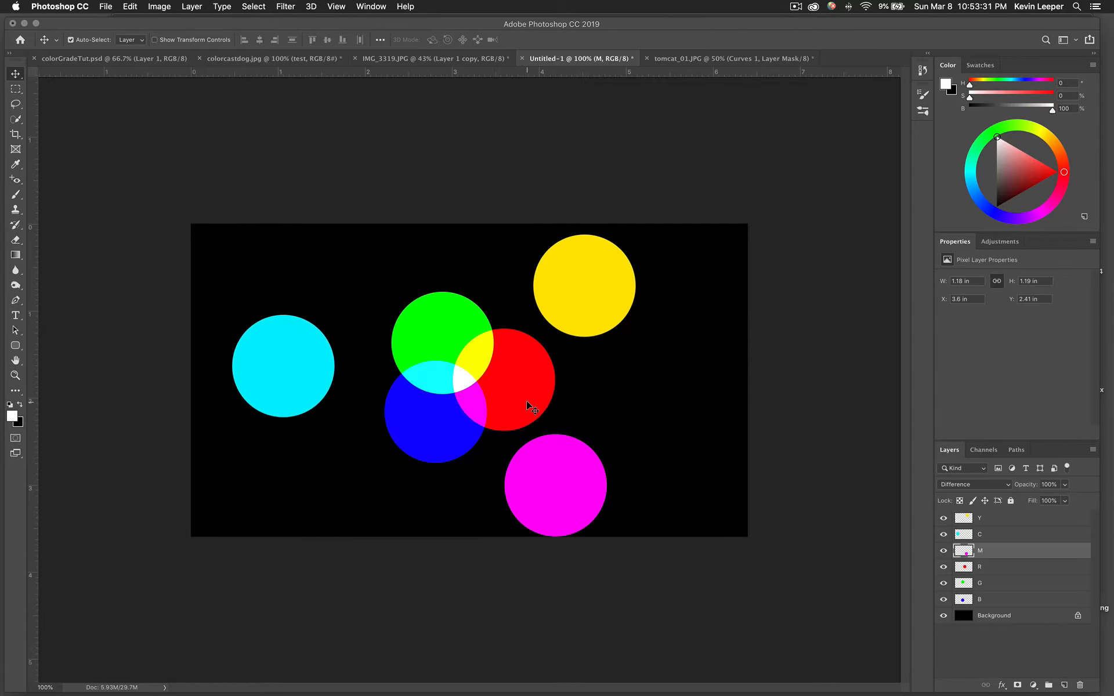
{"action": "left_click_drag", "start_coordinate": [429, 326], "coordinate": [396, 291]}
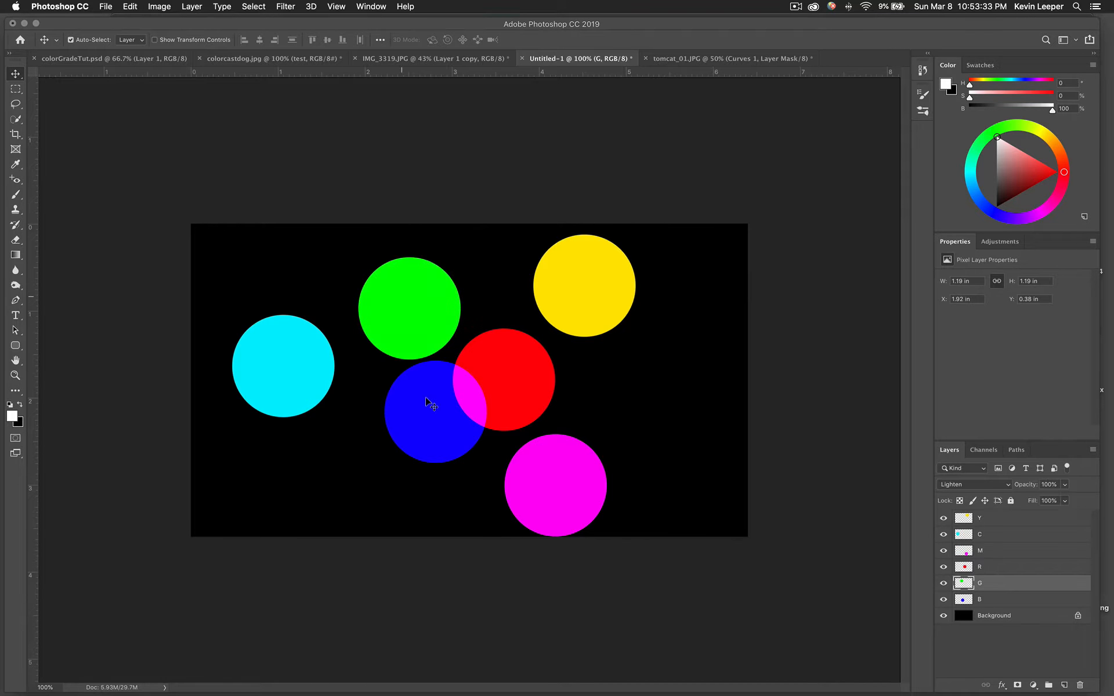
{"action": "left_click_drag", "start_coordinate": [410, 431], "coordinate": [375, 505]}
{"action": "mouse_move", "coordinate": [486, 388]}
{"action": "left_mouse_down"}
{"action": "mouse_move", "coordinate": [509, 388]}
{"action": "mouse_move", "coordinate": [435, 367]}
{"action": "mouse_move", "coordinate": [451, 366]}
{"action": "mouse_move", "coordinate": [482, 395]}
{"action": "left_mouse_up"}
Reposition the red, green, cyan and magenta circles, and move yellow to the upper right
{"action": "mouse_move", "coordinate": [399, 472]}
{"action": "left_mouse_down"}
{"action": "mouse_move", "coordinate": [447, 422]}
{"action": "mouse_move", "coordinate": [394, 449]}
{"action": "left_mouse_up"}
{"action": "left_click_drag", "start_coordinate": [386, 341], "coordinate": [372, 320]}
{"action": "left_click_drag", "start_coordinate": [312, 352], "coordinate": [277, 370]}
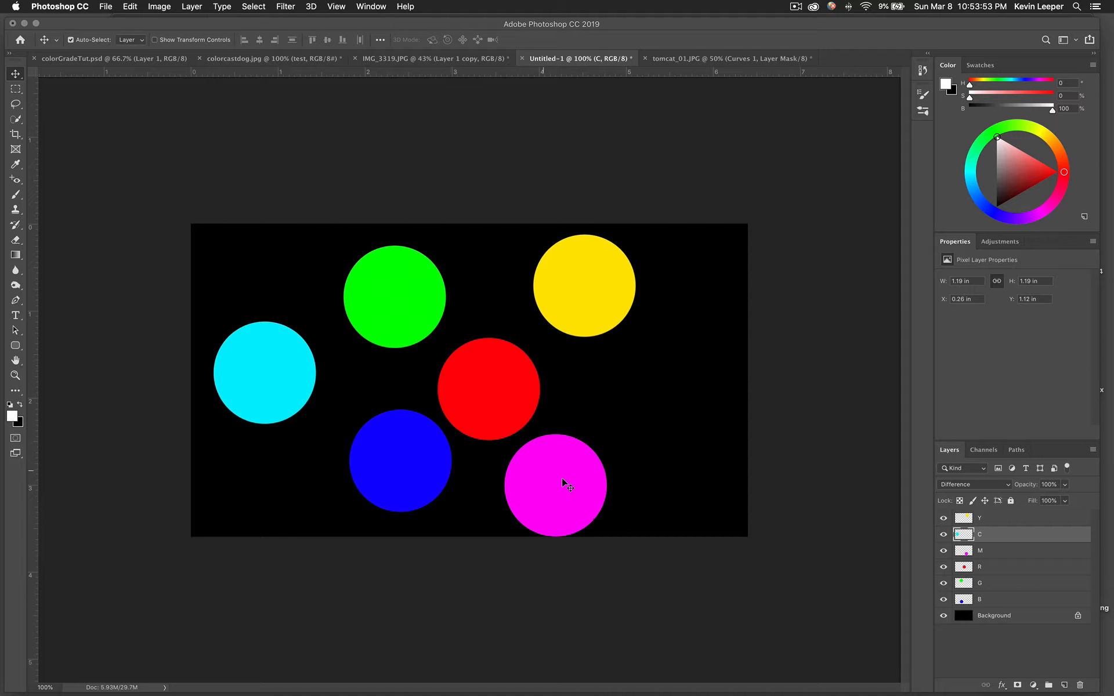
{"action": "left_click_drag", "start_coordinate": [562, 478], "coordinate": [594, 434]}
{"action": "left_click_drag", "start_coordinate": [592, 320], "coordinate": [261, 357]}
{"action": "left_click_drag", "start_coordinate": [362, 368], "coordinate": [585, 356]}
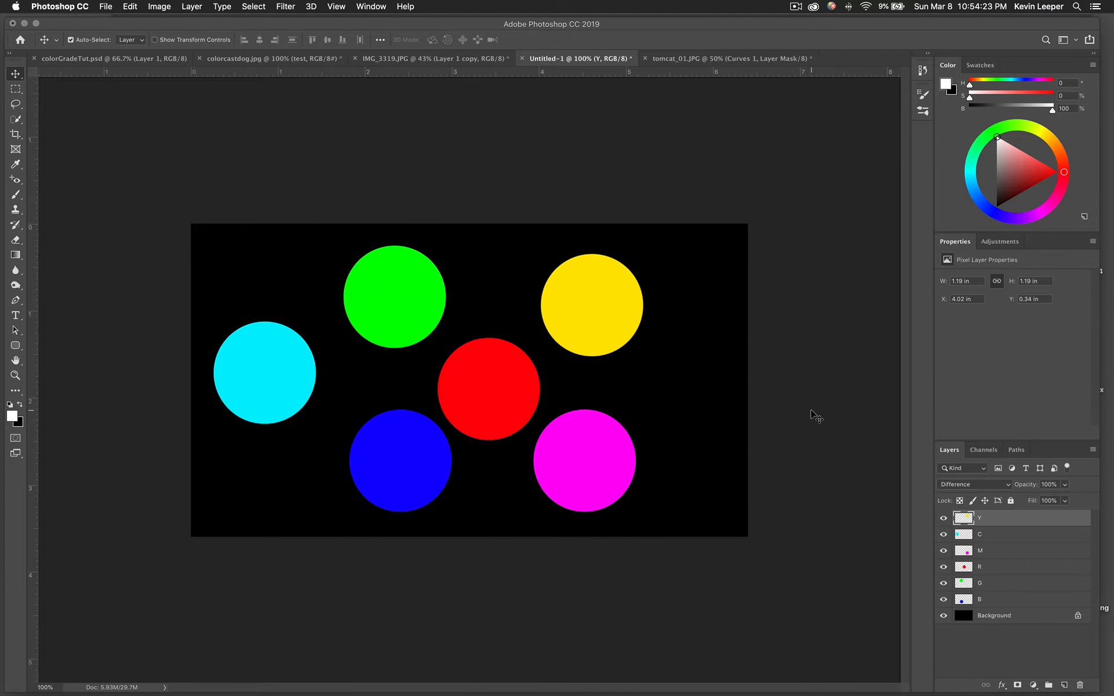
Switch the Color panel to Hue Cube and pick a dark teal foreground colour
{"action": "left_click", "coordinate": [1094, 67]}
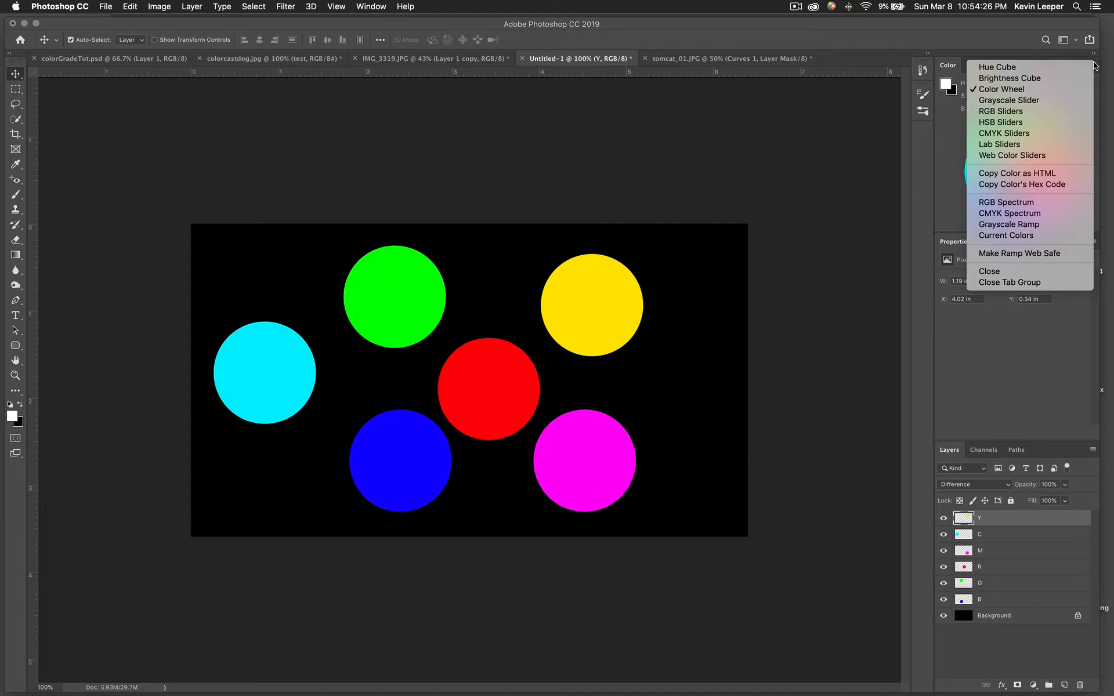
{"action": "left_click", "coordinate": [1049, 69]}
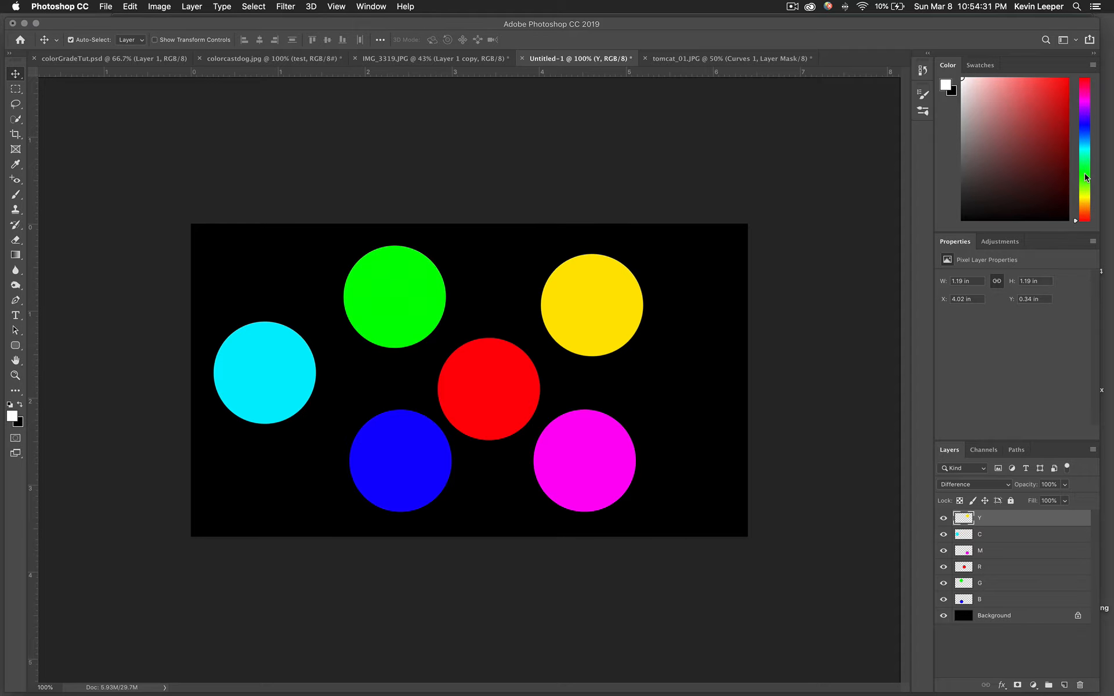
{"action": "left_click_drag", "start_coordinate": [1085, 177], "coordinate": [1078, 87]}
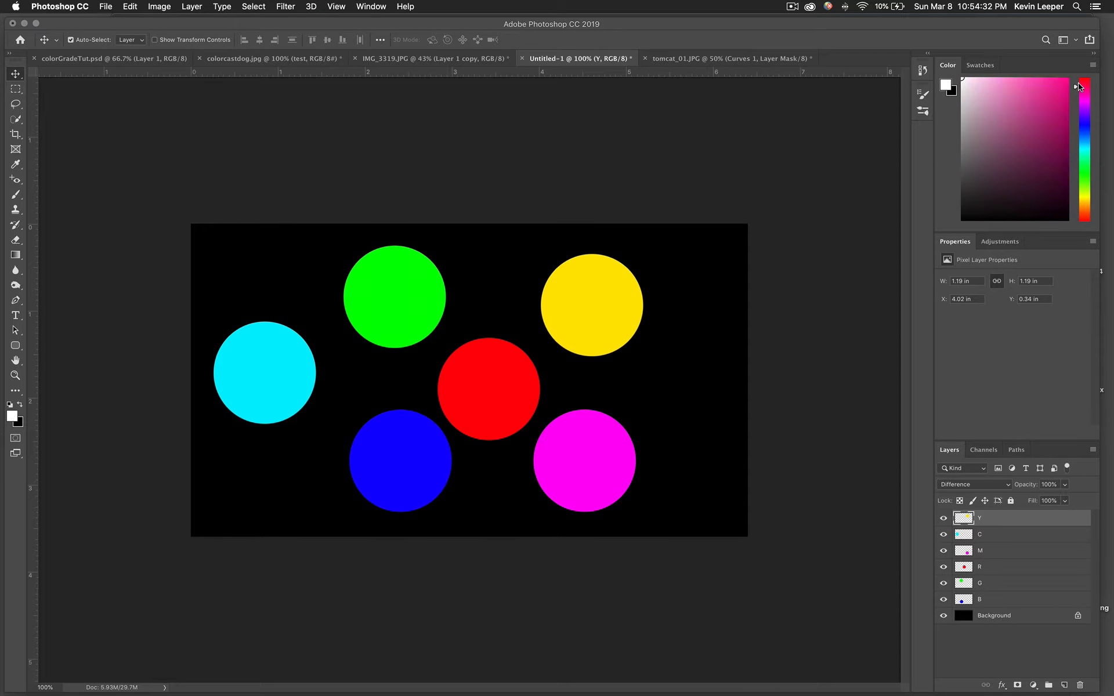
{"action": "left_click", "coordinate": [1084, 144]}
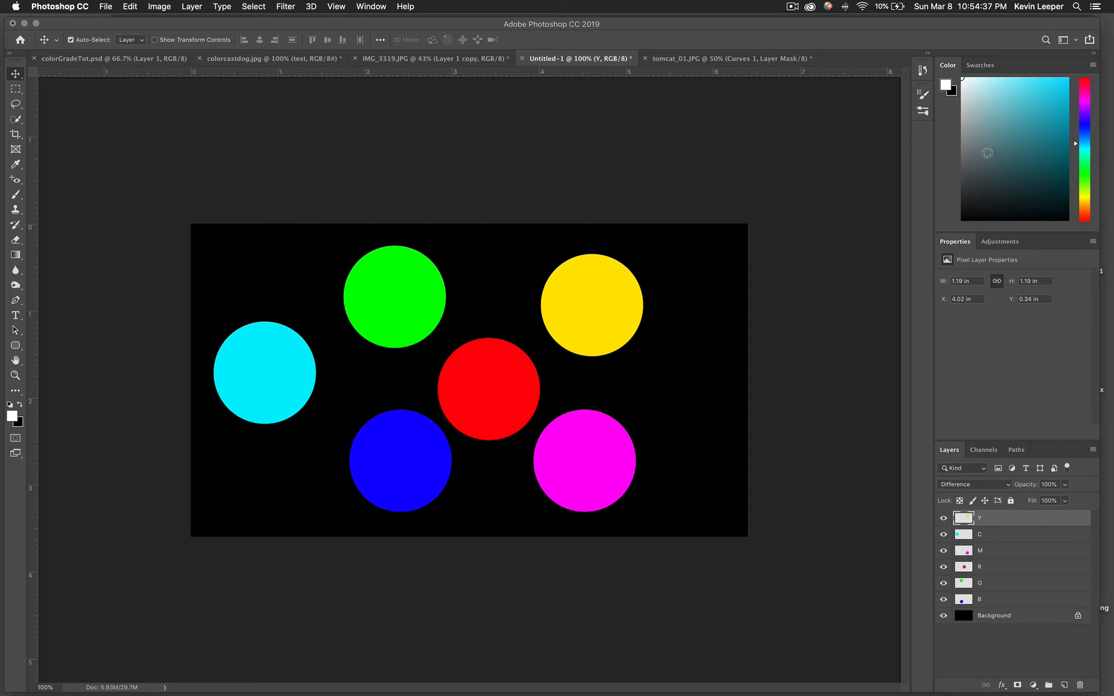
{"action": "mouse_move", "coordinate": [997, 157]}
{"action": "left_mouse_down"}
{"action": "mouse_move", "coordinate": [1055, 152]}
{"action": "mouse_move", "coordinate": [1064, 128]}
{"action": "mouse_move", "coordinate": [987, 93]}
{"action": "mouse_move", "coordinate": [997, 192]}
{"action": "mouse_move", "coordinate": [951, 113]}
{"action": "mouse_move", "coordinate": [1011, 222]}
{"action": "mouse_move", "coordinate": [1022, 120]}
{"action": "mouse_move", "coordinate": [1008, 162]}
{"action": "mouse_move", "coordinate": [1011, 140]}
{"action": "left_mouse_up"}
{"action": "left_click", "coordinate": [1091, 66]}
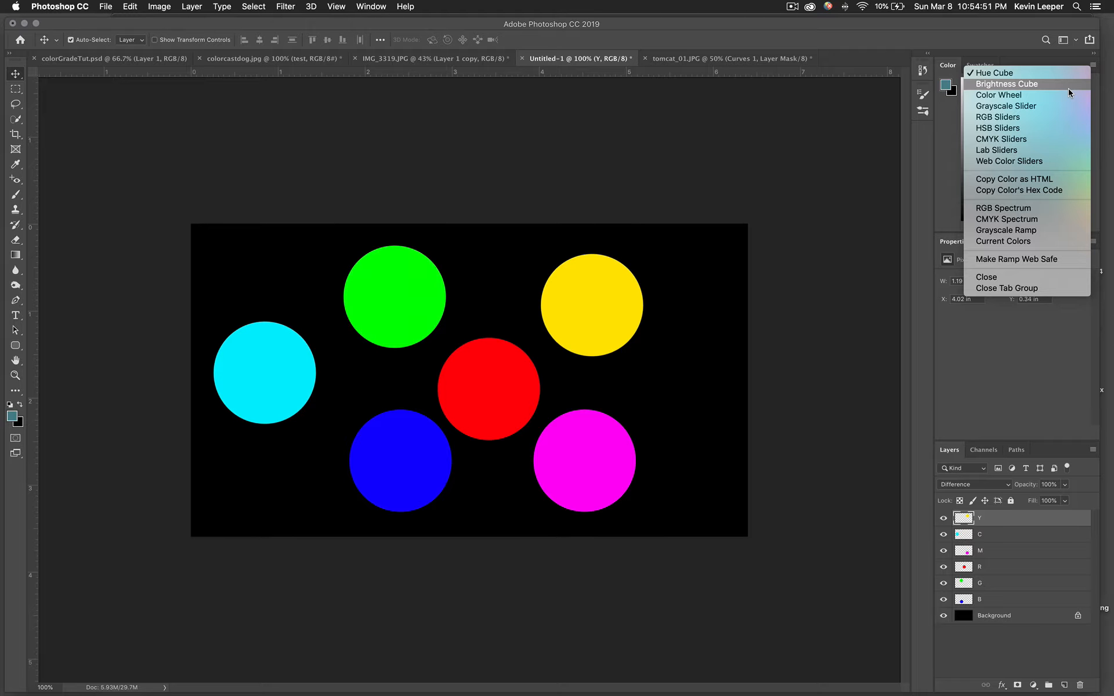
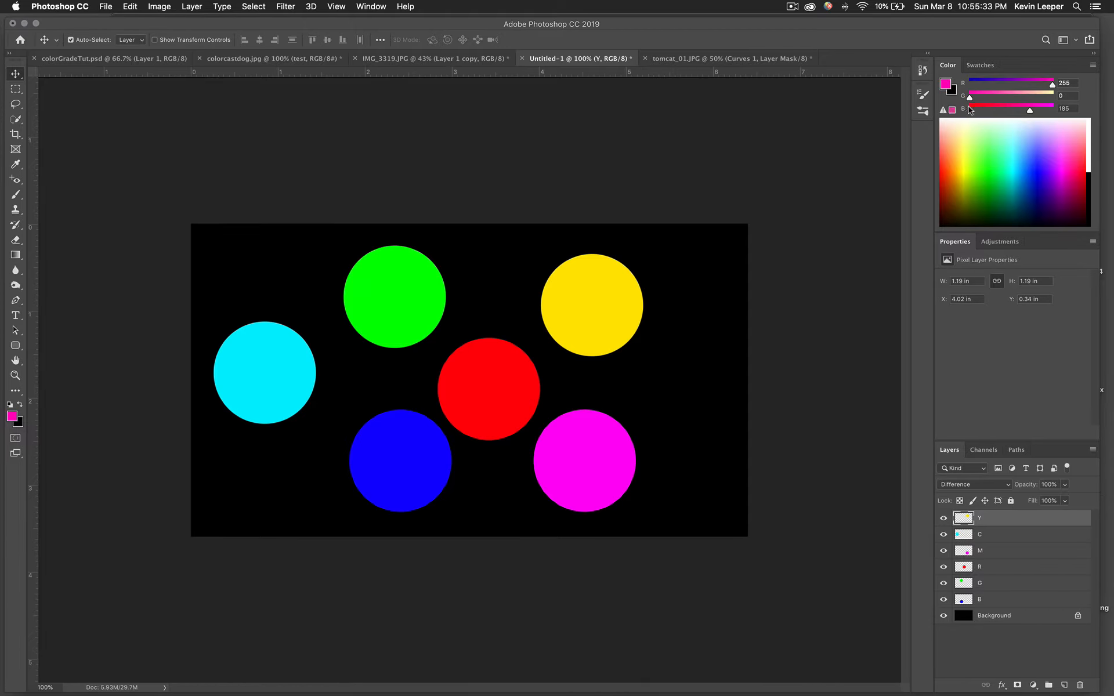
Shift the foreground colour toward white and overlap the blue and yellow circles with red
{"action": "mouse_move", "coordinate": [1030, 111]}
{"action": "left_mouse_down"}
{"action": "mouse_move", "coordinate": [966, 112]}
{"action": "mouse_move", "coordinate": [1003, 97]}
{"action": "mouse_move", "coordinate": [1053, 97]}
{"action": "mouse_move", "coordinate": [968, 97]}
{"action": "mouse_move", "coordinate": [1053, 112]}
{"action": "left_mouse_up"}
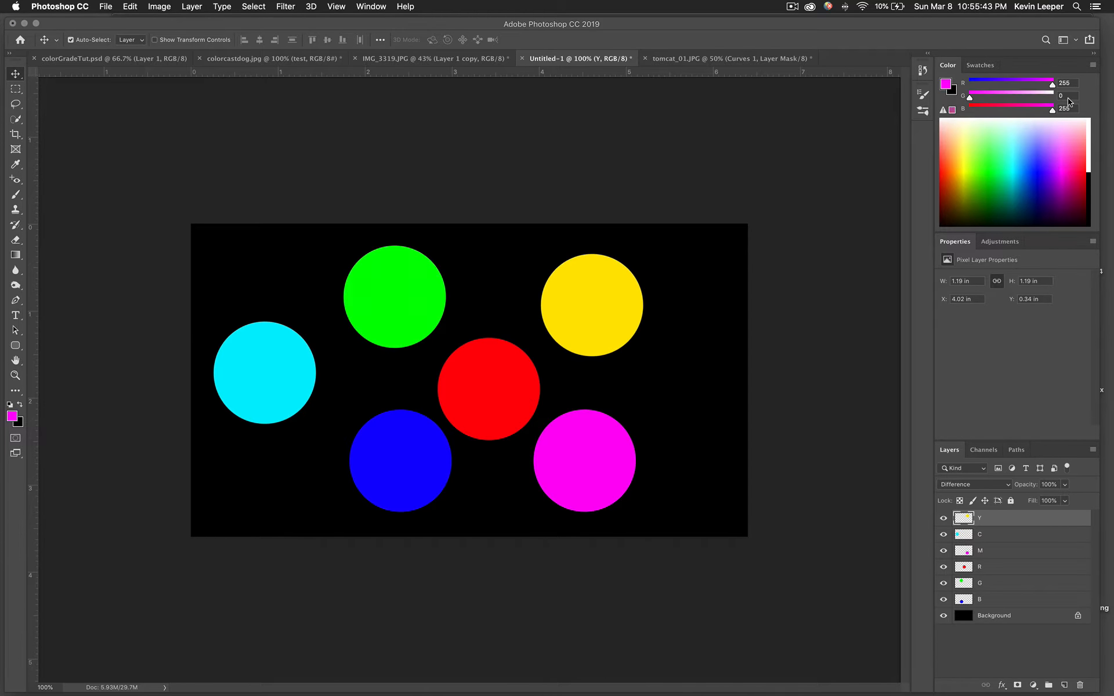
{"action": "left_click_drag", "start_coordinate": [413, 450], "coordinate": [452, 430]}
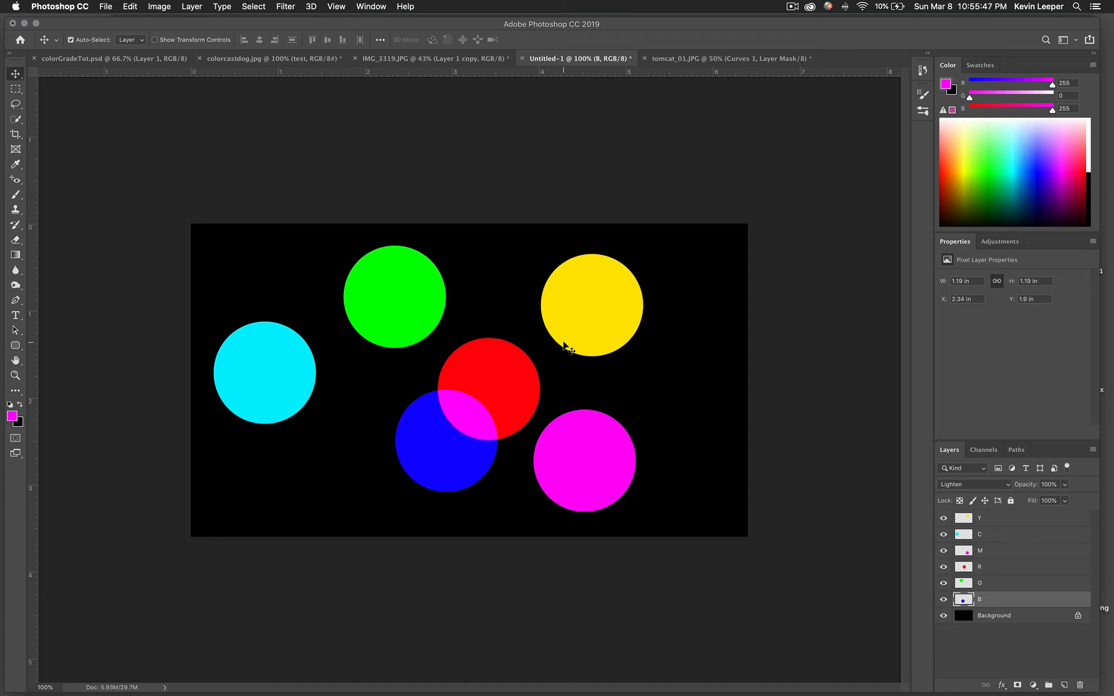
{"action": "left_click_drag", "start_coordinate": [572, 322], "coordinate": [517, 358]}
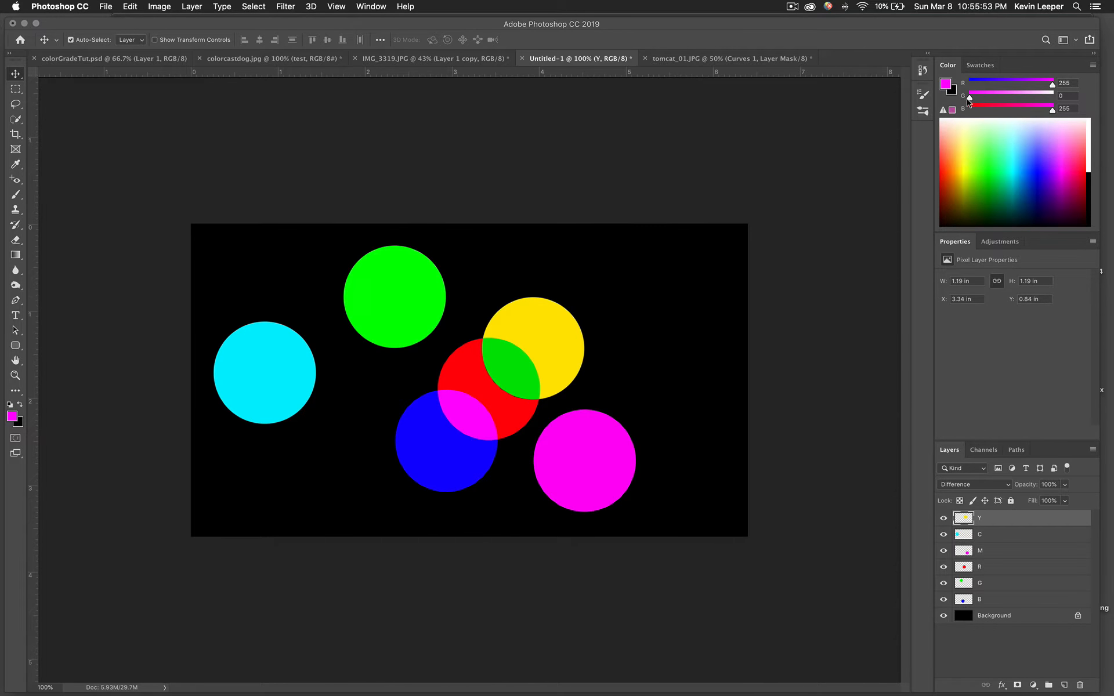
{"action": "left_click_drag", "start_coordinate": [969, 100], "coordinate": [1073, 109]}
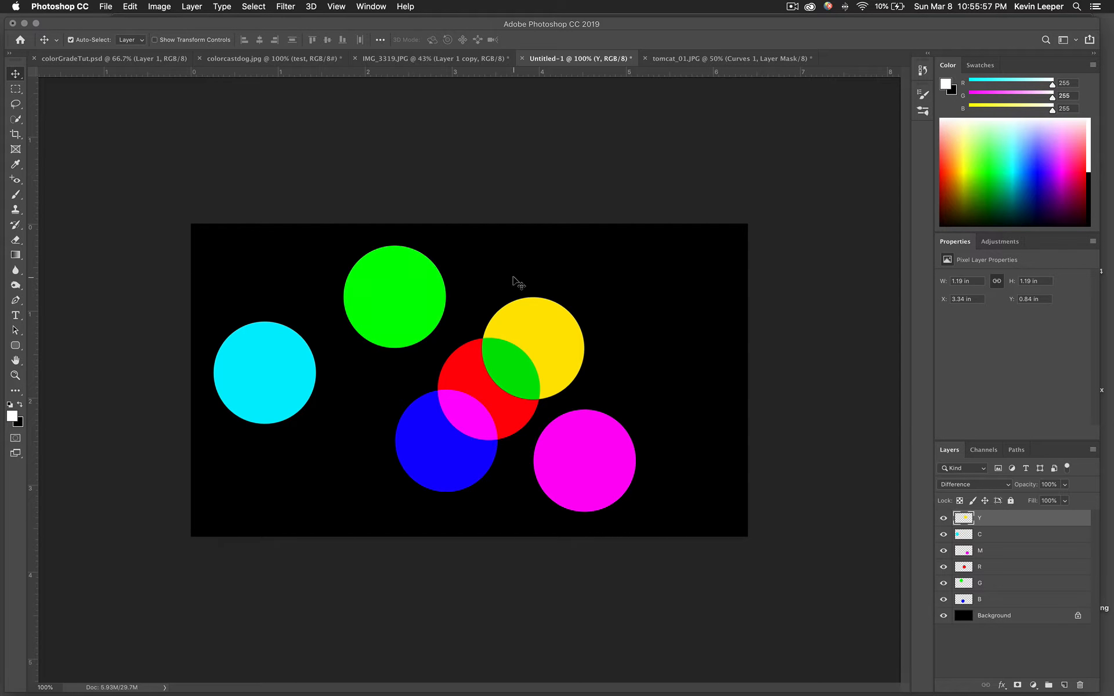
{"action": "left_click_drag", "start_coordinate": [440, 462], "coordinate": [412, 440]}
{"action": "left_click_drag", "start_coordinate": [545, 364], "coordinate": [652, 309]}
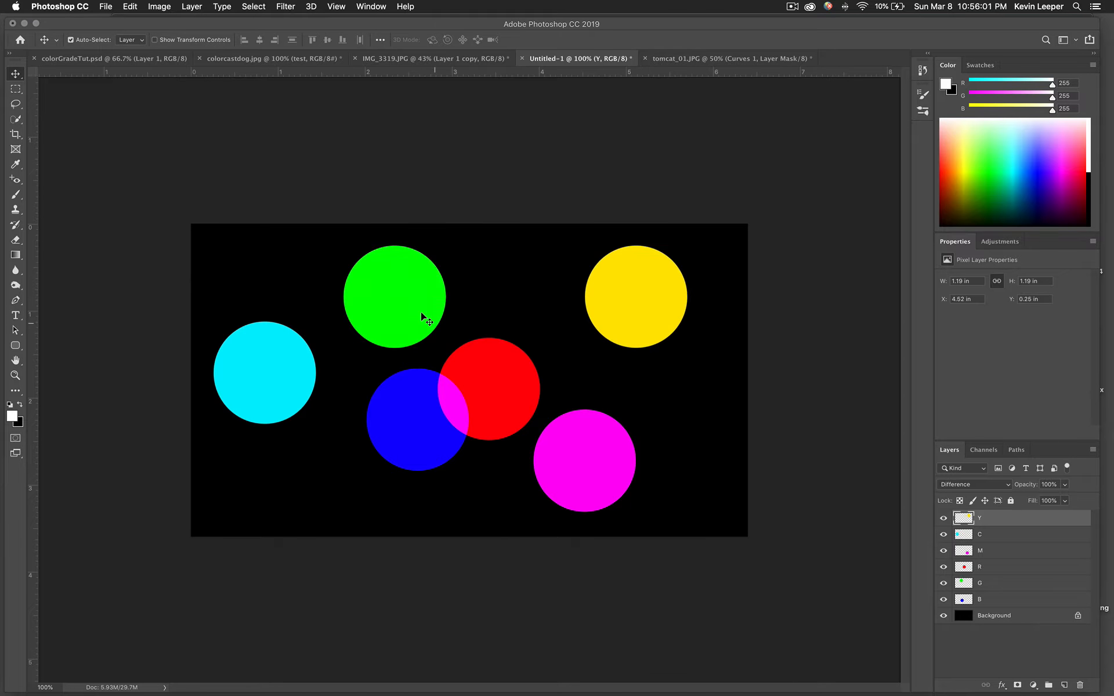
Drag the green, magenta, yellow and cyan circles into the overlapping cluster
{"action": "left_click_drag", "start_coordinate": [422, 314], "coordinate": [462, 380]}
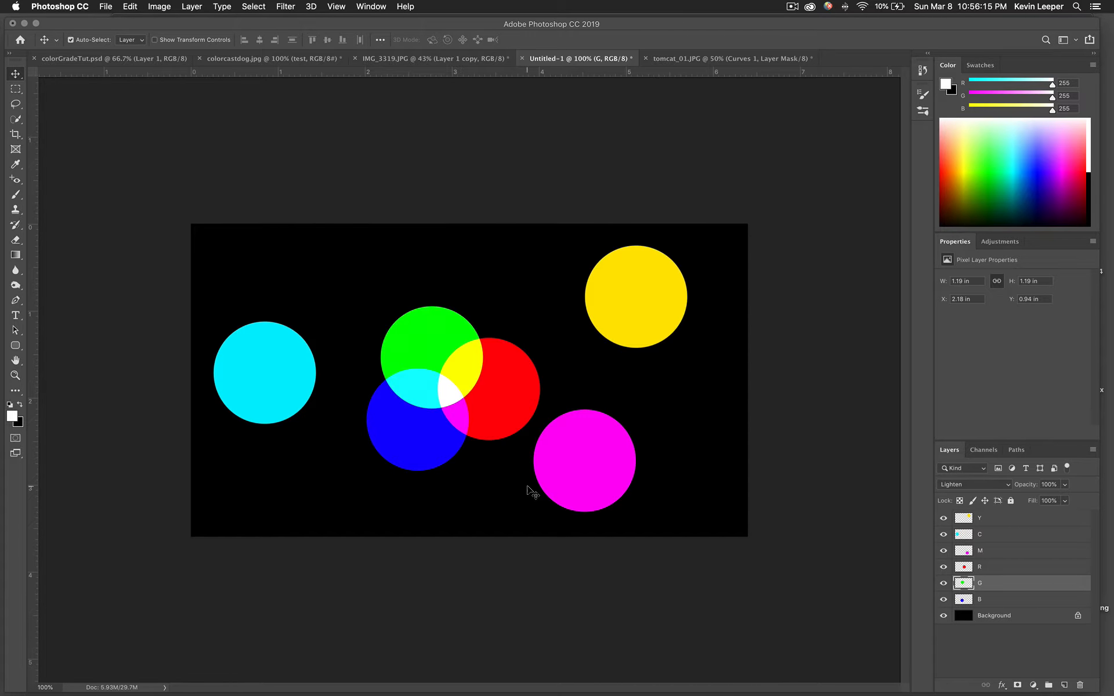
{"action": "left_click_drag", "start_coordinate": [560, 491], "coordinate": [452, 496]}
{"action": "left_click_drag", "start_coordinate": [635, 317], "coordinate": [495, 332]}
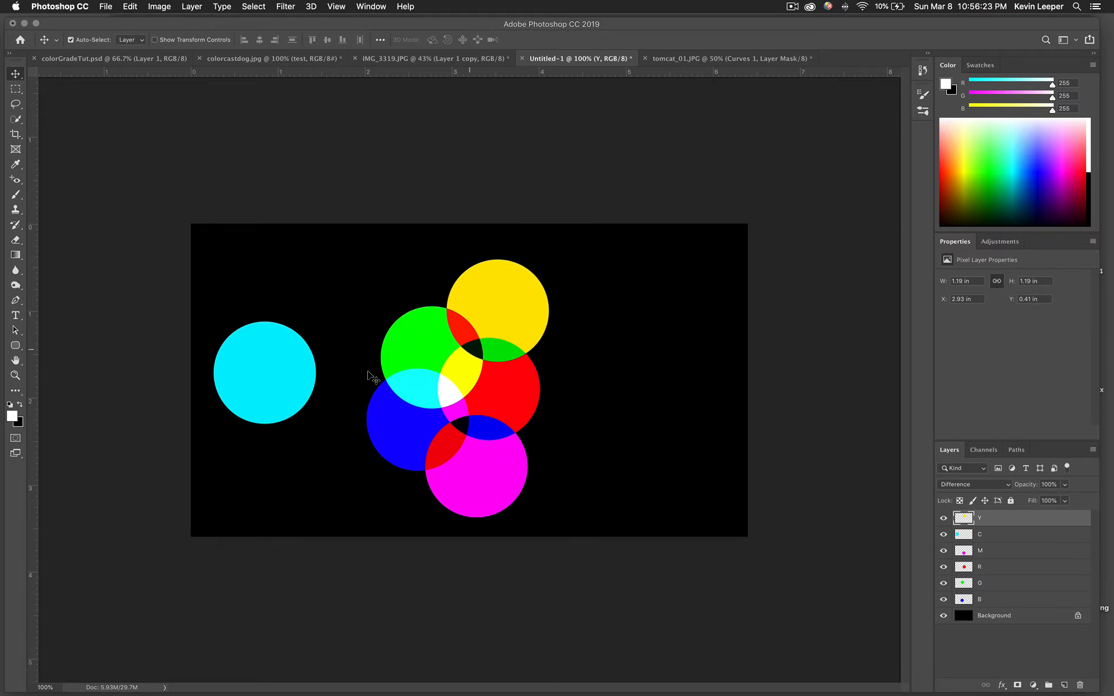
{"action": "left_click_drag", "start_coordinate": [291, 387], "coordinate": [382, 377]}
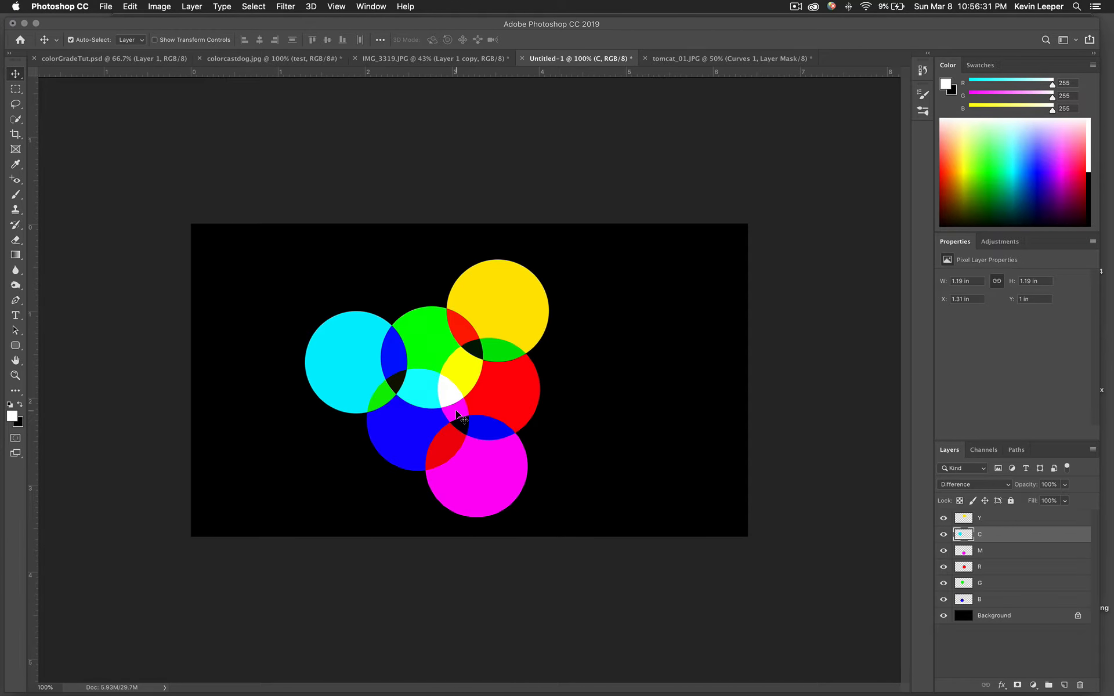
Preview the pinecone landscape and dog photo documents, then return to Untitled-1
{"action": "left_click", "coordinate": [453, 59]}
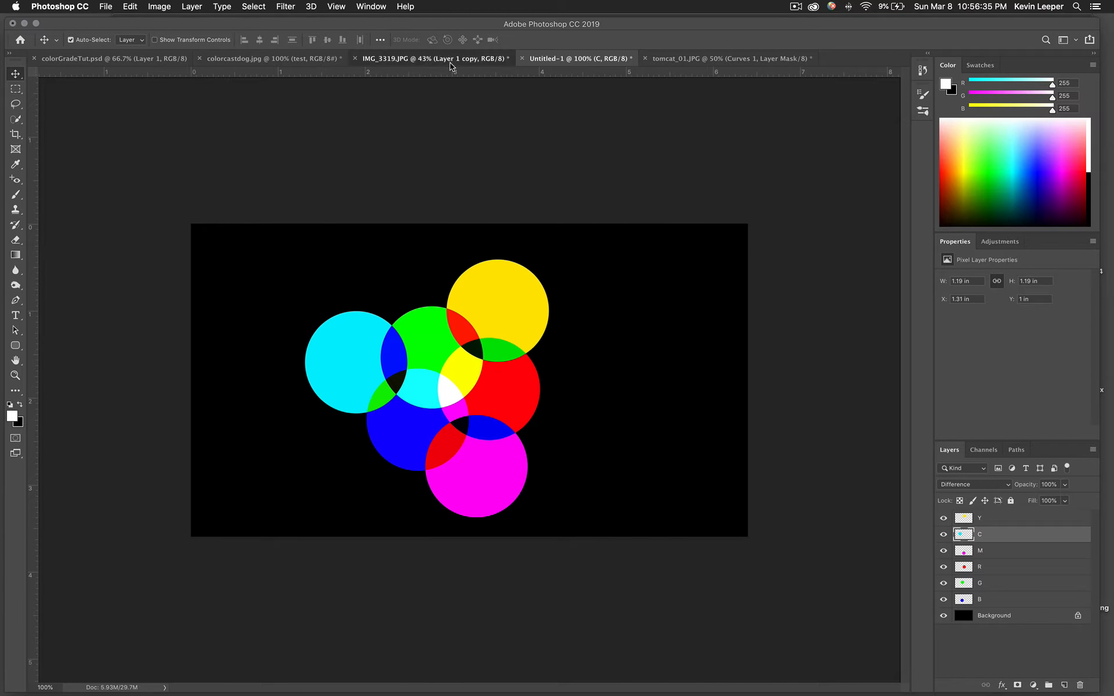
{"action": "left_click", "coordinate": [543, 56]}
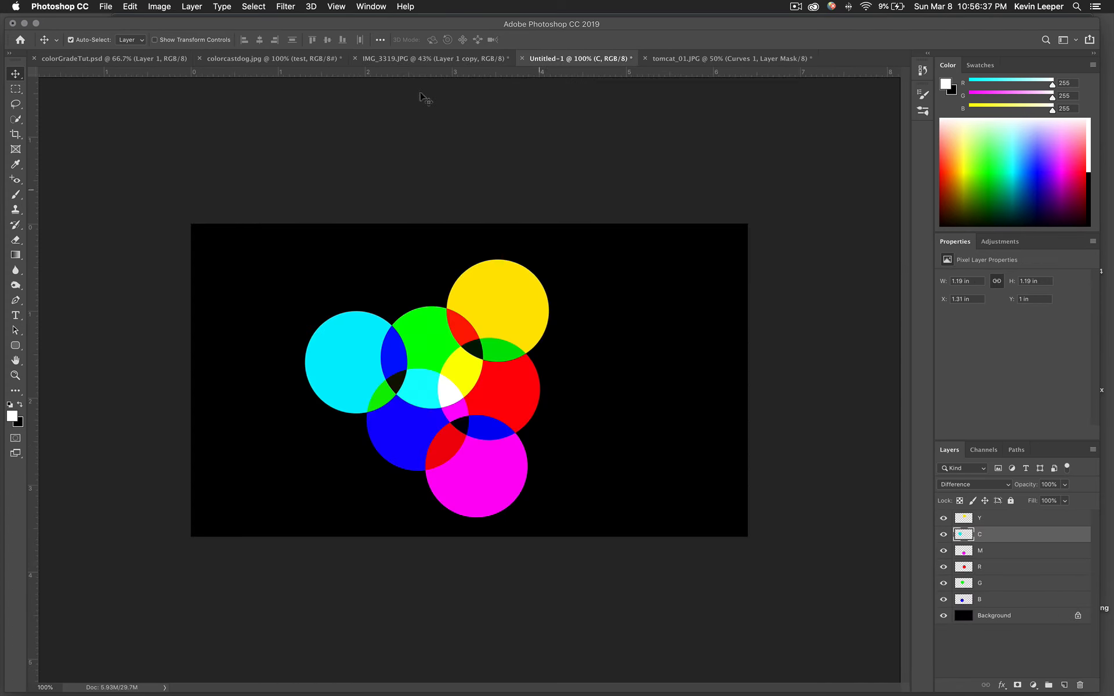
{"action": "left_click", "coordinate": [272, 58]}
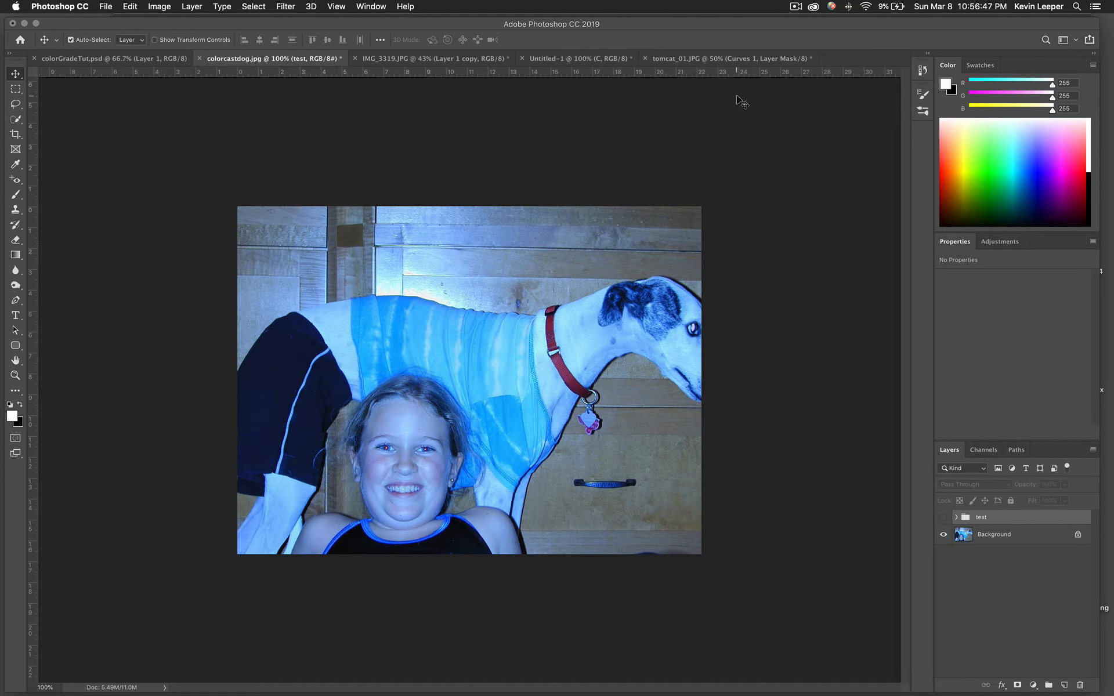
{"action": "left_click", "coordinate": [565, 61]}
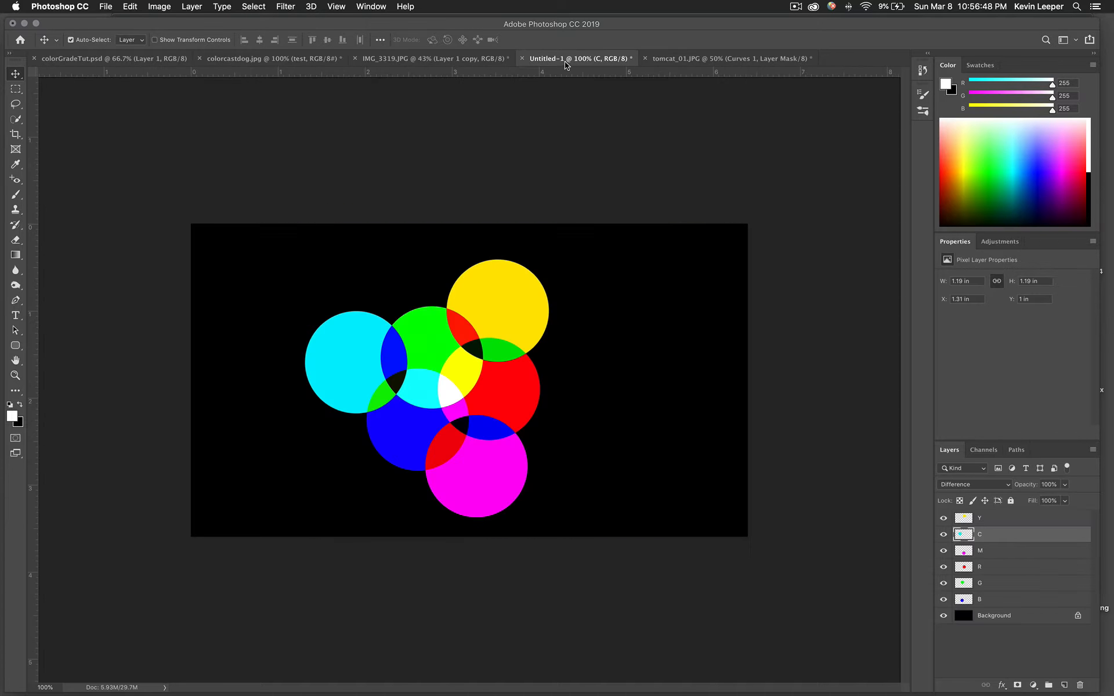
Pull the yellow, magenta and cyan circles away from the cluster and lift red
{"action": "left_click", "coordinate": [512, 312]}
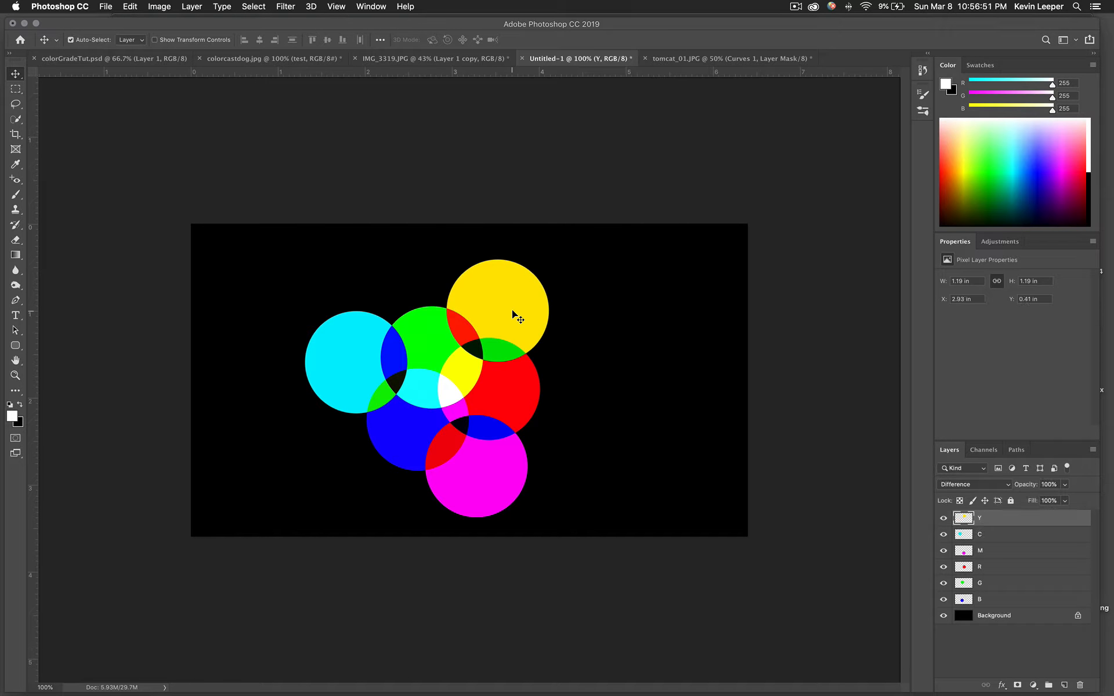
{"action": "left_click_drag", "start_coordinate": [512, 311], "coordinate": [632, 305]}
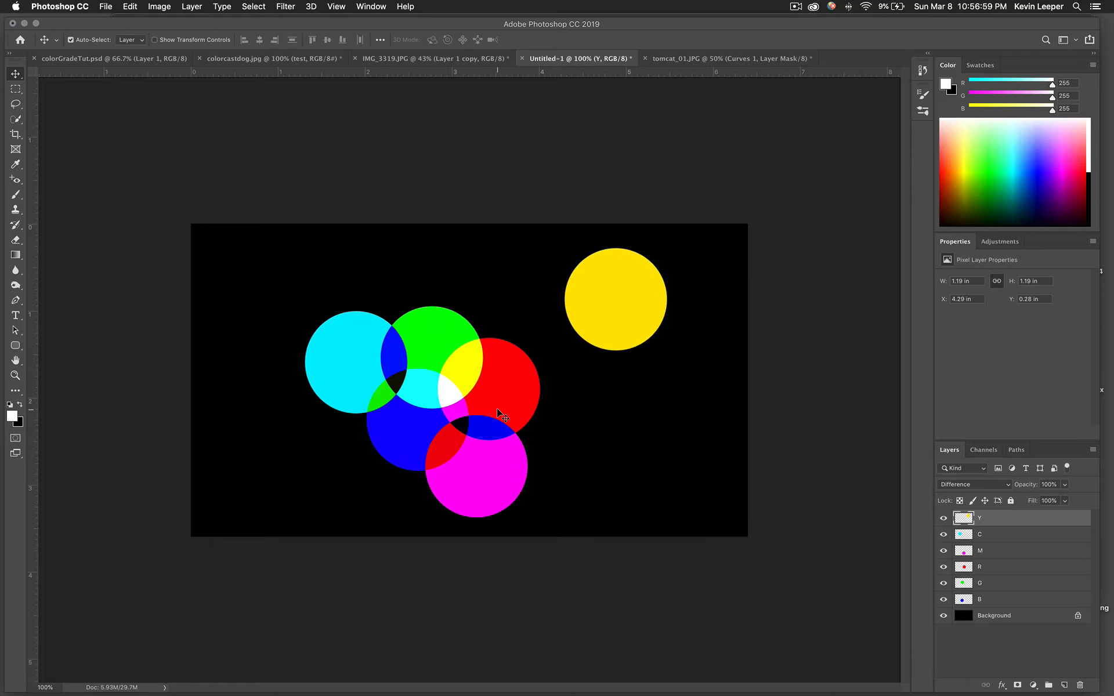
{"action": "left_click_drag", "start_coordinate": [496, 408], "coordinate": [501, 388]}
{"action": "left_click", "coordinate": [488, 483]}
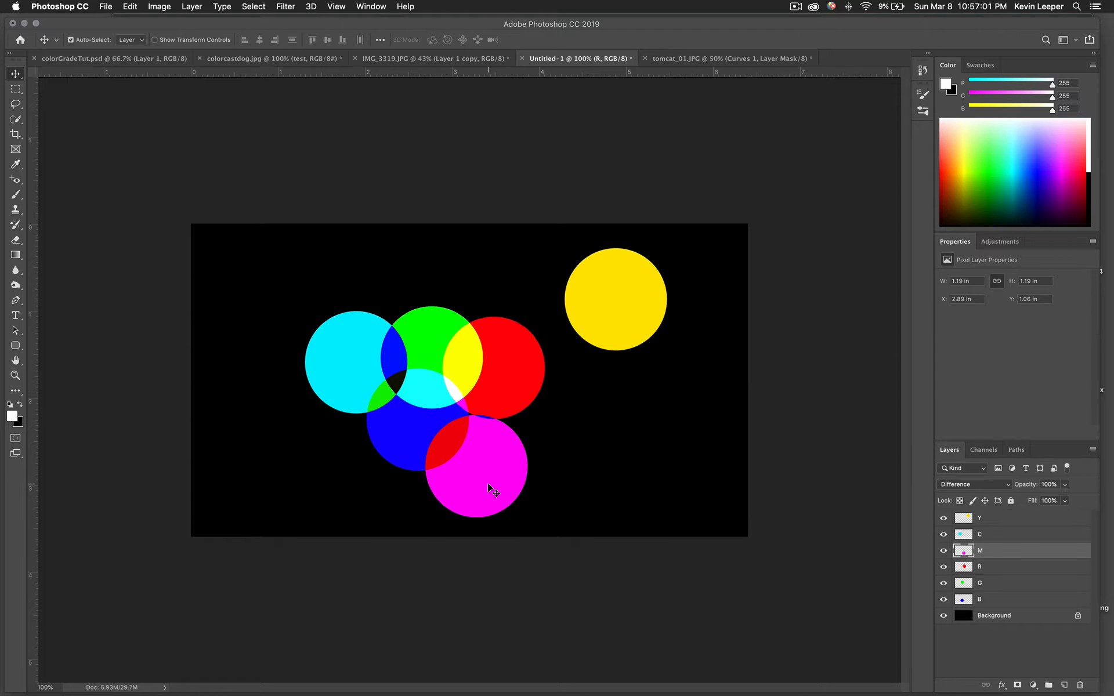
{"action": "left_click_drag", "start_coordinate": [487, 483], "coordinate": [523, 494]}
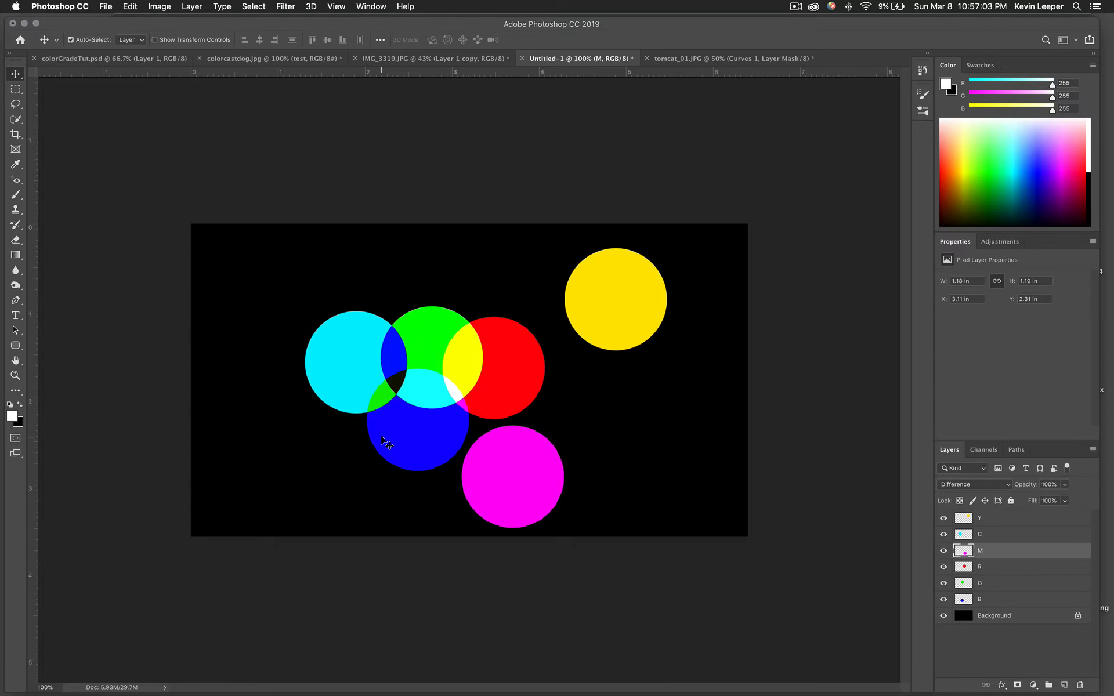
{"action": "left_click", "coordinate": [324, 373]}
{"action": "left_click_drag", "start_coordinate": [324, 373], "coordinate": [229, 361]}
Regroup the green, red and blue circles, then switch to the IMG_3319.JPG landscape
{"action": "left_click_drag", "start_coordinate": [413, 338], "coordinate": [408, 331]}
{"action": "left_click_drag", "start_coordinate": [506, 363], "coordinate": [496, 361]}
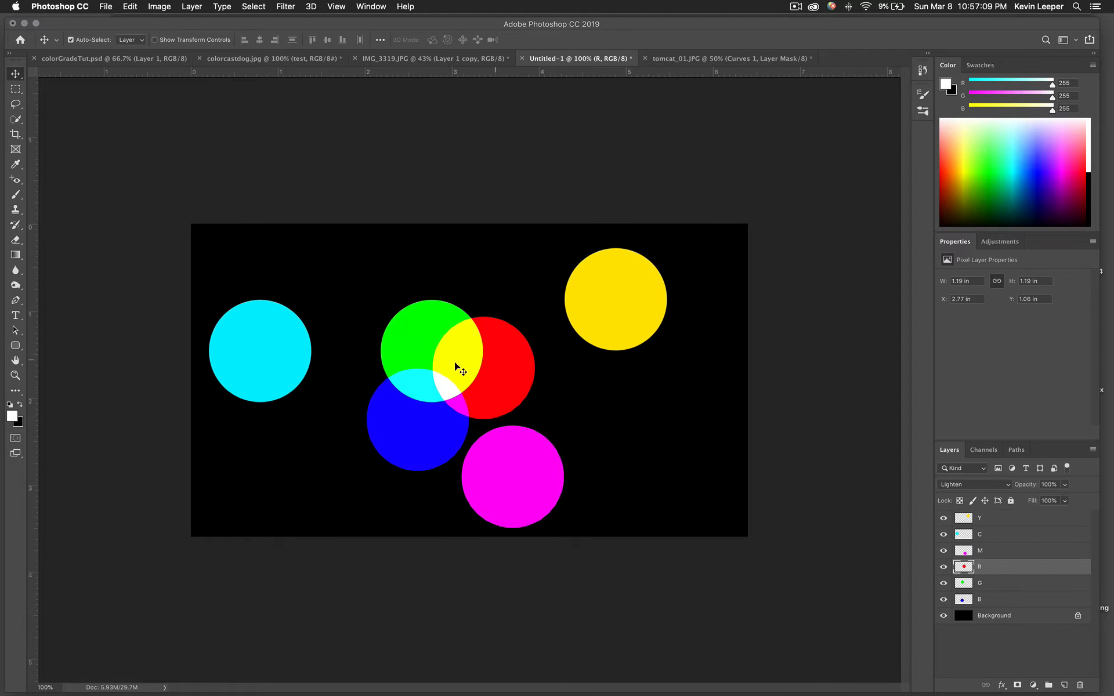
{"action": "left_click", "coordinate": [422, 439]}
{"action": "left_click_drag", "start_coordinate": [421, 442], "coordinate": [427, 448]}
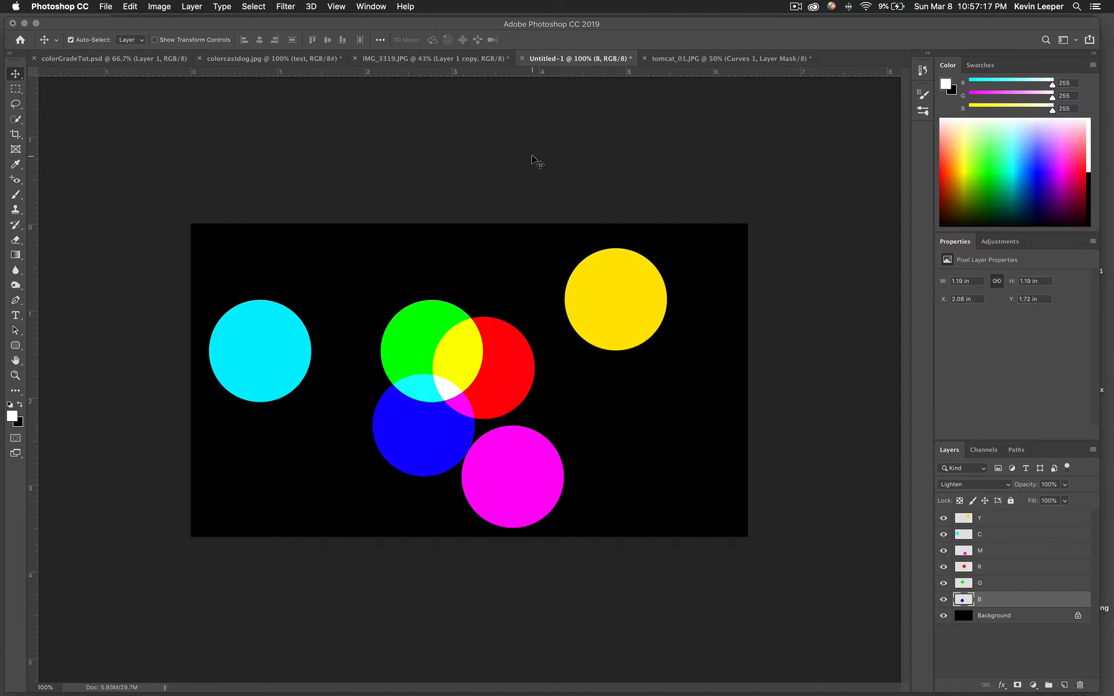
{"action": "left_click", "coordinate": [455, 59]}
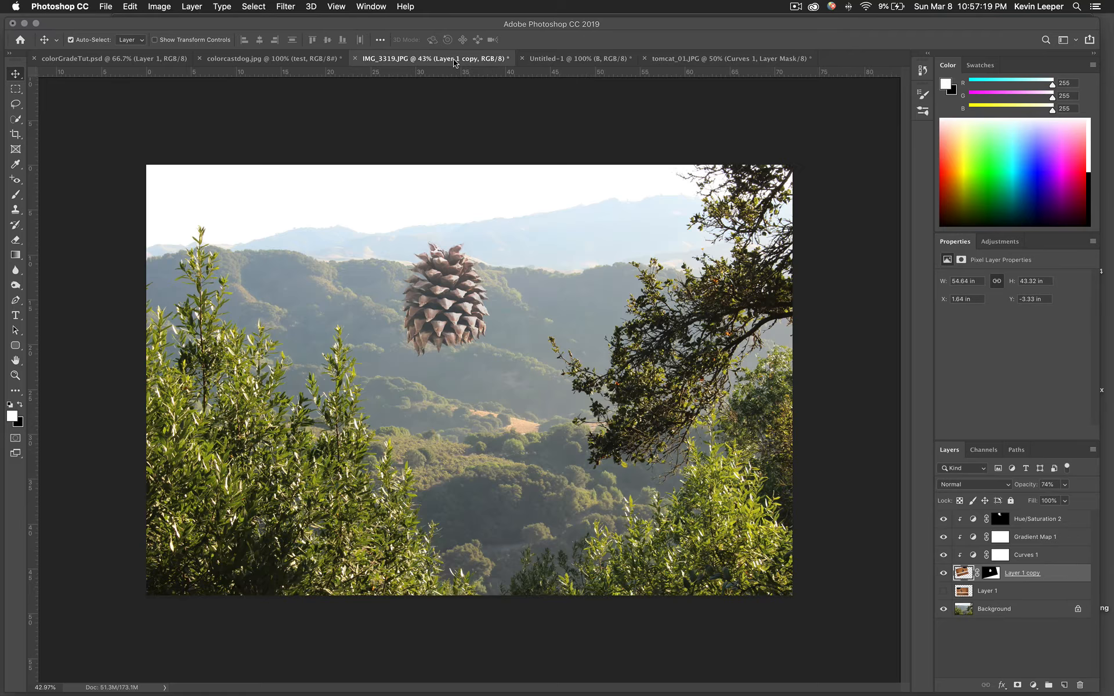
On colorcastdog.jpg, select the Background layer and bring up the Adjustments panel
{"action": "left_click", "coordinate": [284, 59]}
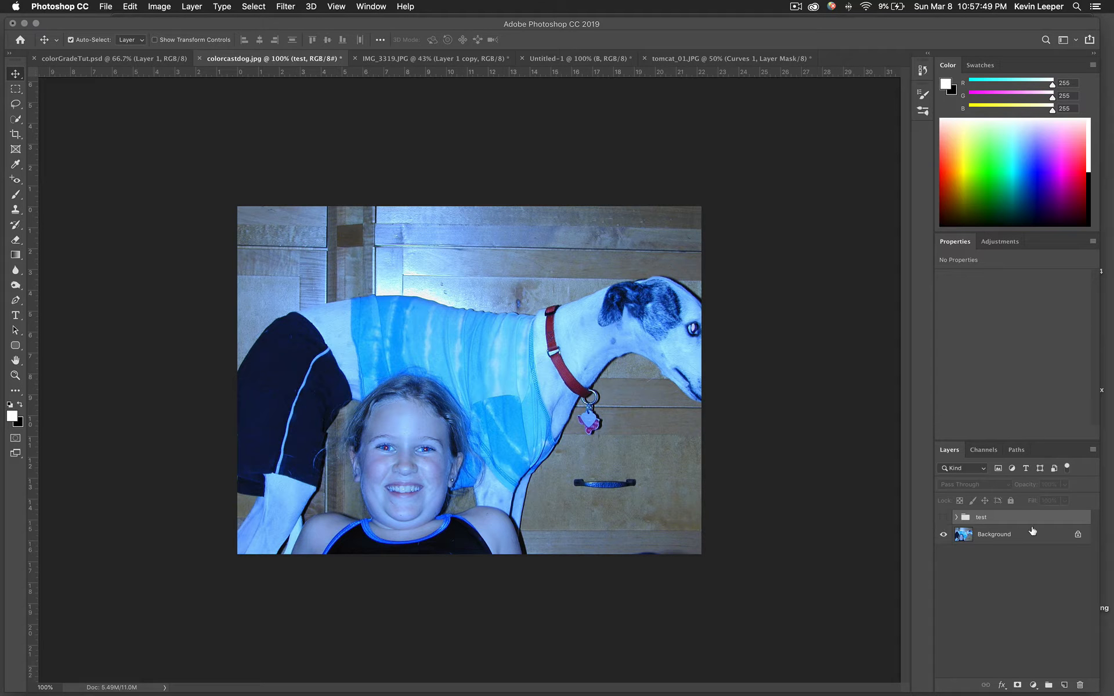
{"action": "left_click", "coordinate": [996, 539]}
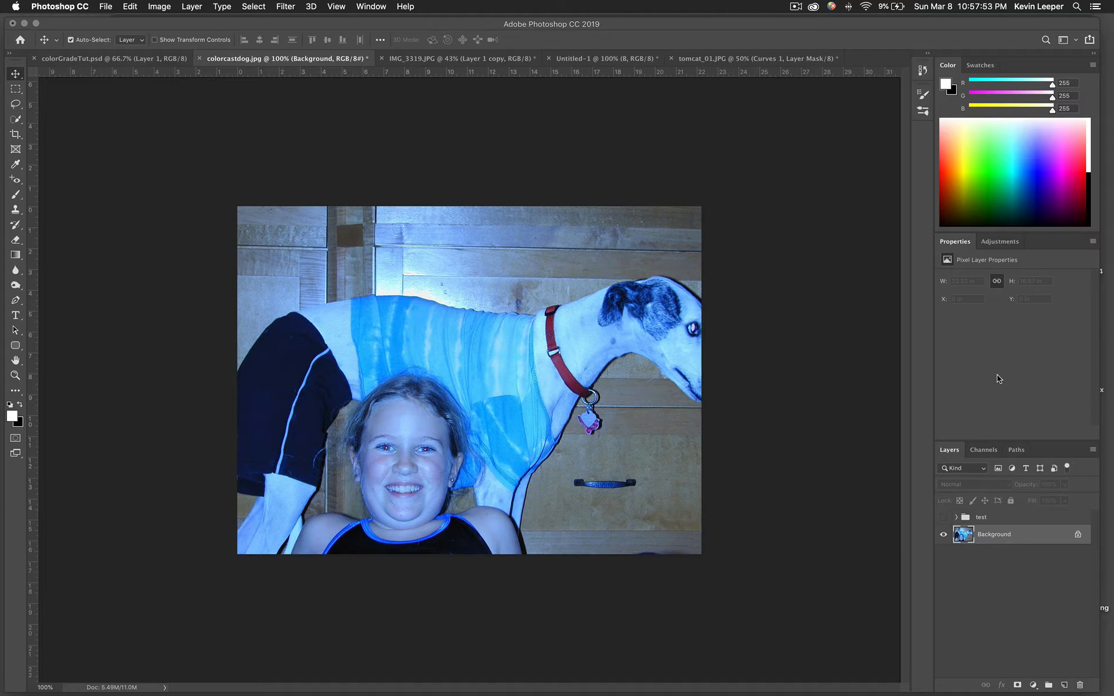
{"action": "left_click", "coordinate": [993, 246]}
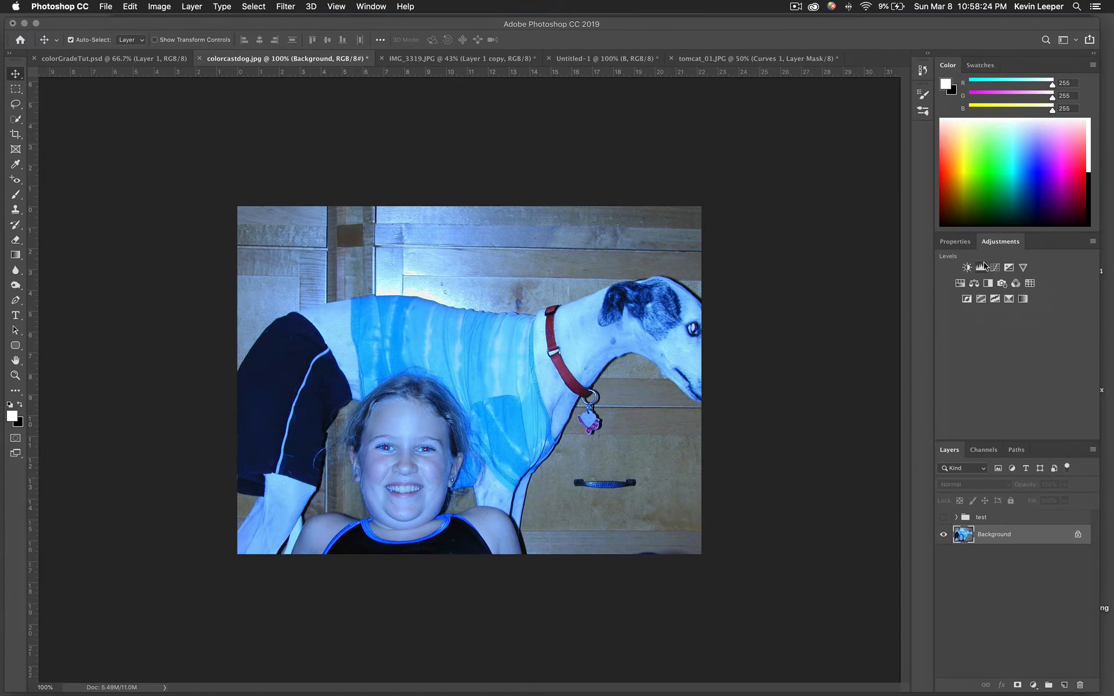
Add a Curves 5 adjustment layer above the dog photo's Background layer
{"action": "left_click", "coordinate": [985, 266]}
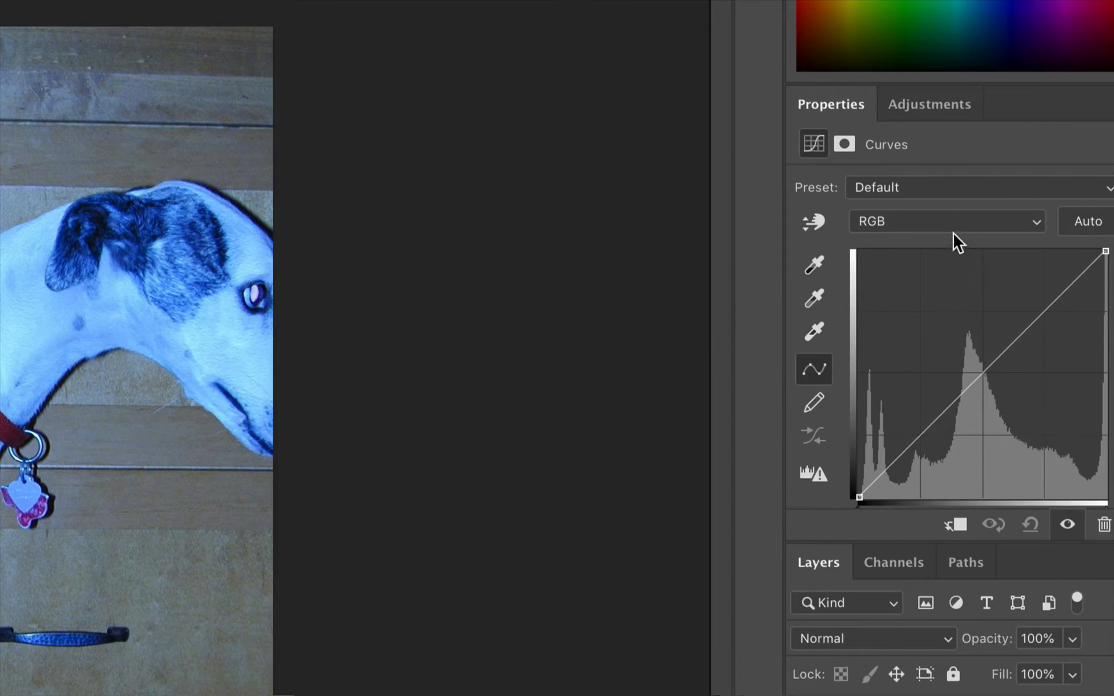
View the Red, Green and Blue channel curves in turn, then glance at the Channels panel
{"action": "left_click", "coordinate": [895, 222]}
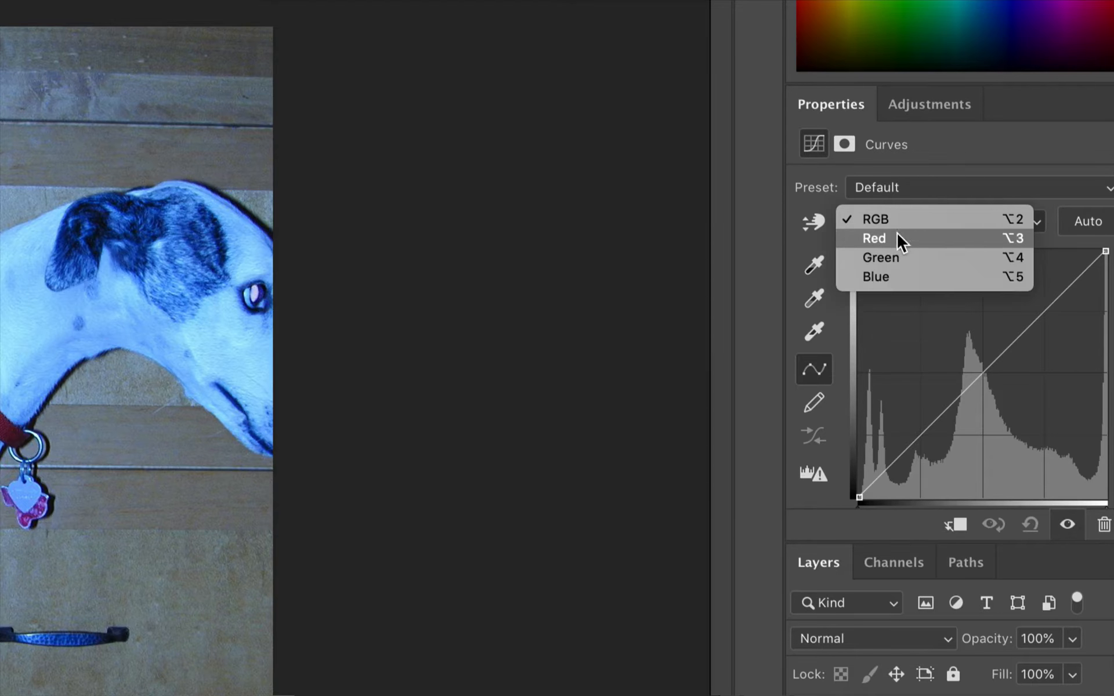
{"action": "left_click", "coordinate": [893, 236]}
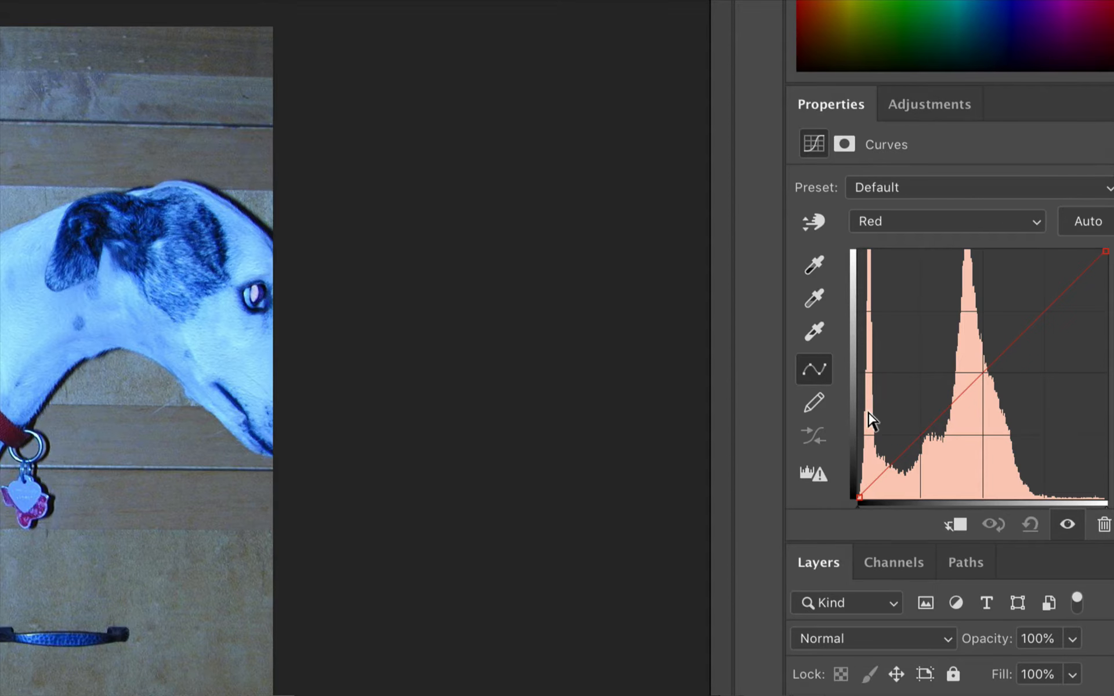
{"action": "left_click", "coordinate": [986, 223]}
{"action": "left_click", "coordinate": [979, 237]}
{"action": "left_click", "coordinate": [980, 223]}
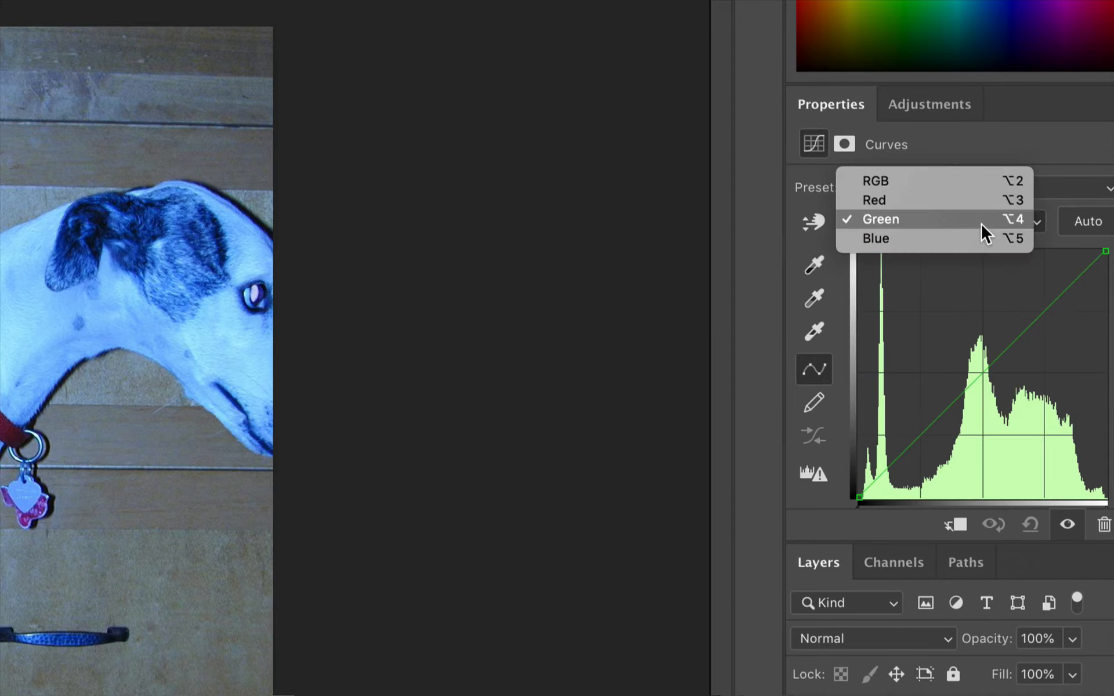
{"action": "left_click", "coordinate": [975, 241]}
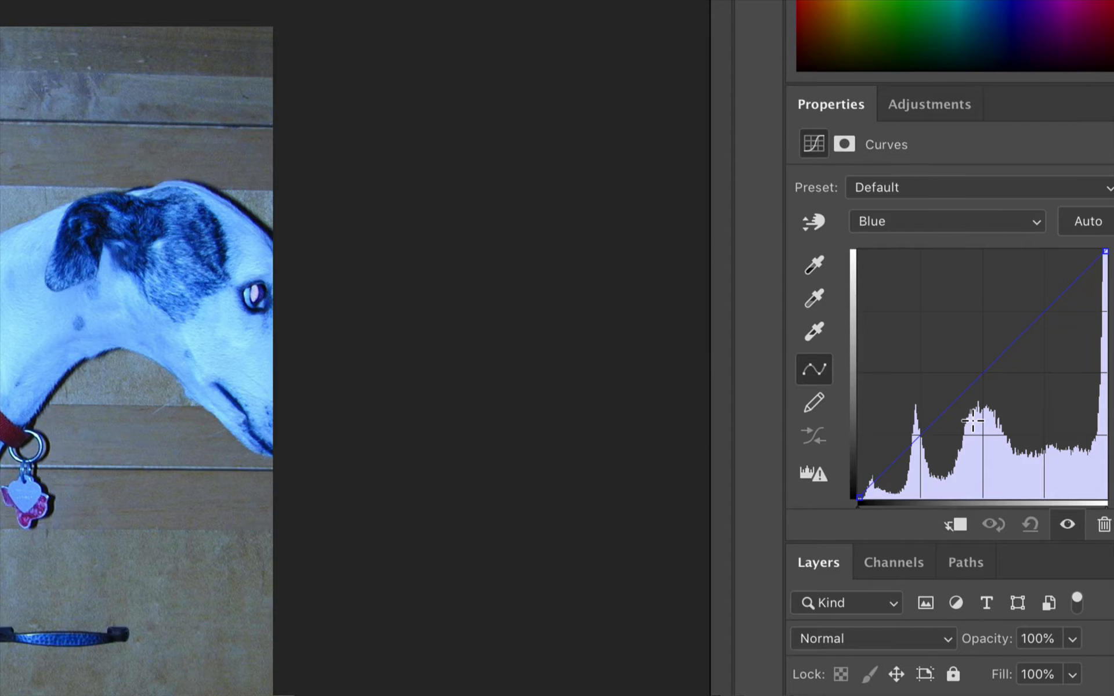
{"action": "scroll", "coordinate": [1101, 426], "scroll_direction": "down", "scroll_amount": 5}
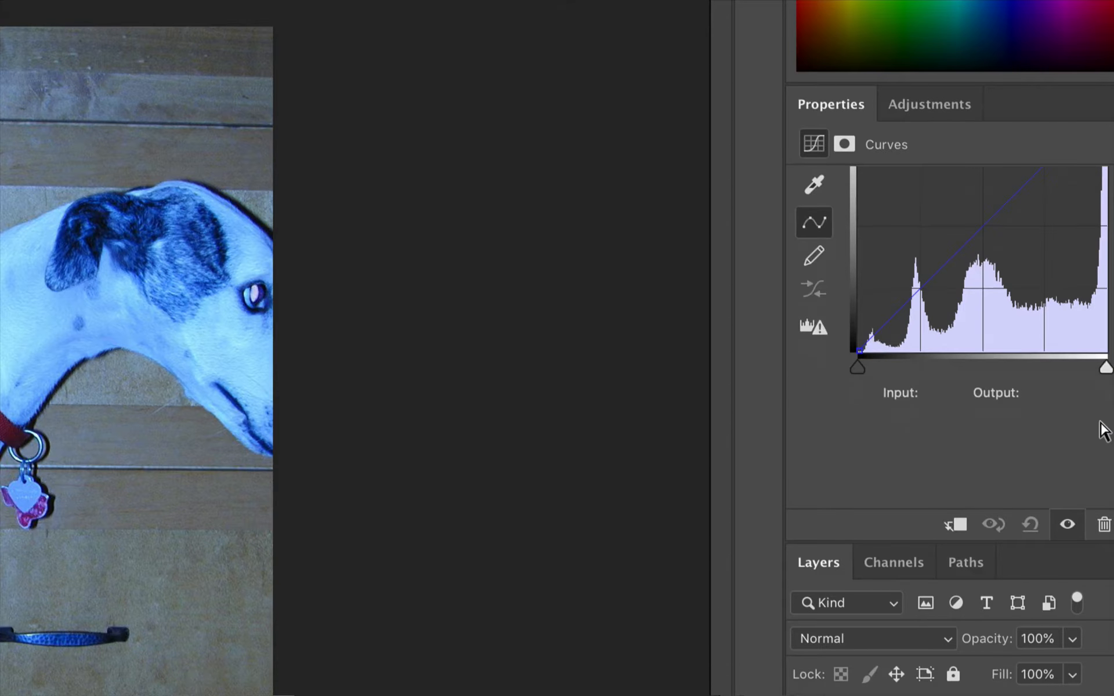
{"action": "scroll", "coordinate": [1102, 432], "scroll_direction": "up", "scroll_amount": 5}
{"action": "left_click", "coordinate": [902, 564]}
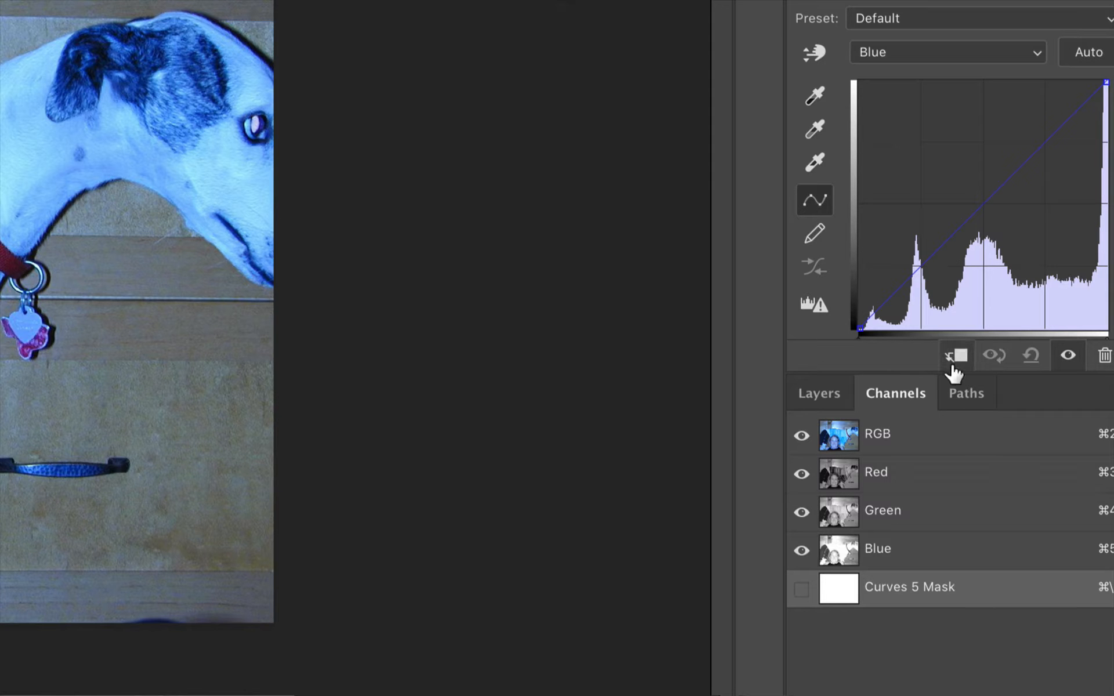
{"action": "left_click", "coordinate": [826, 398]}
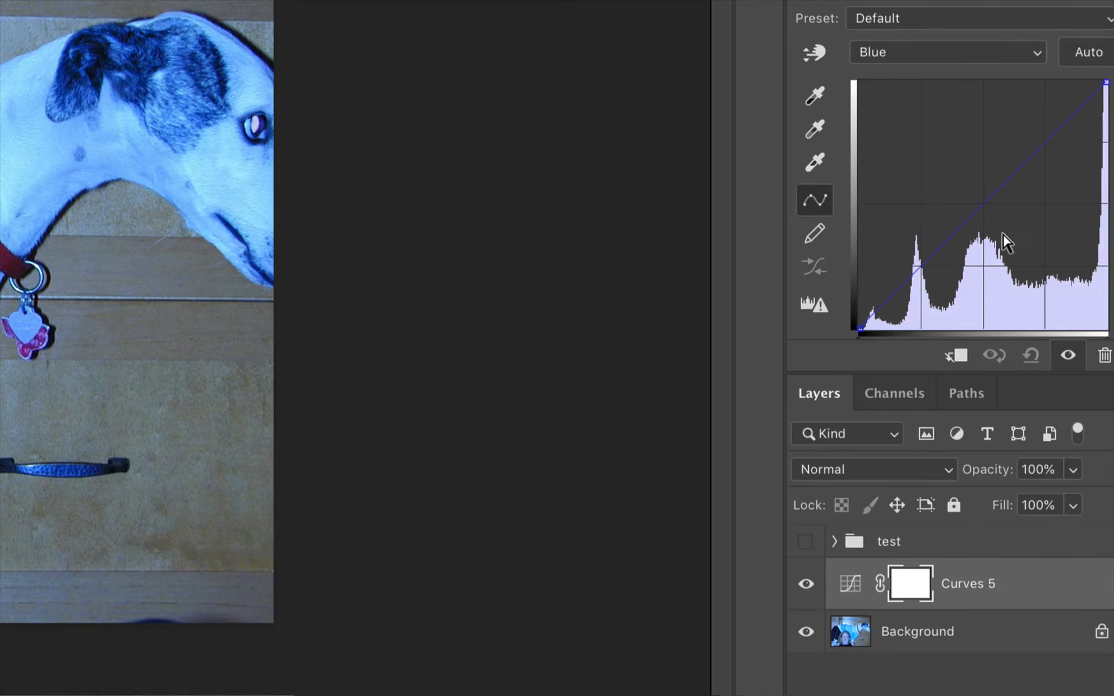
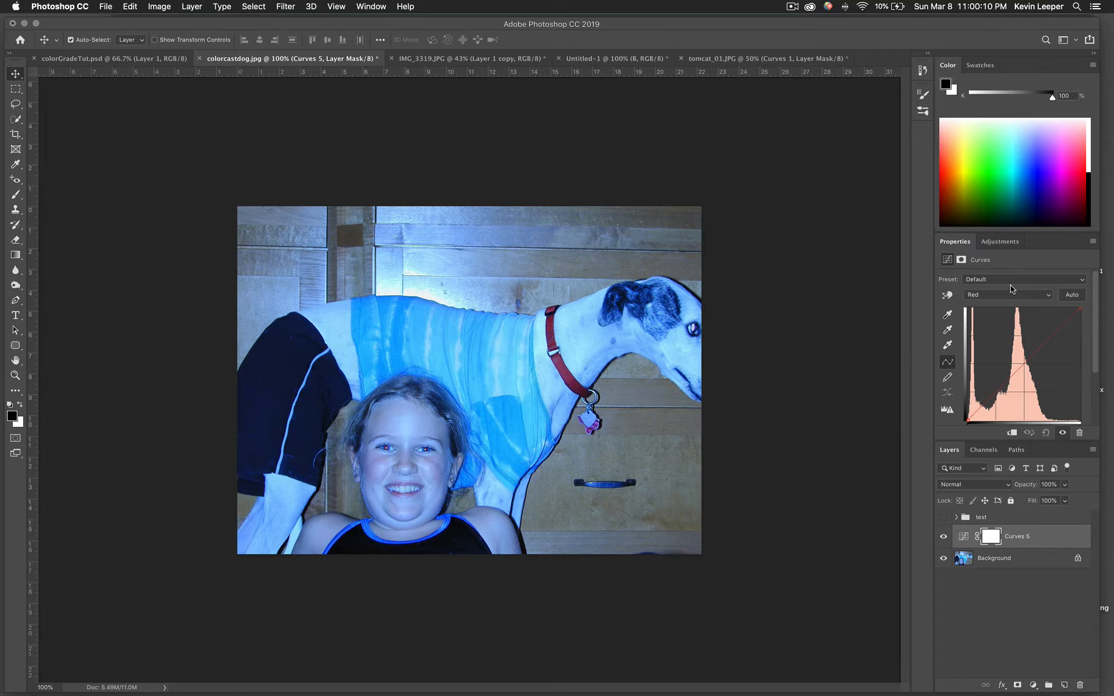
Switch the Curves 5 Properties channel from Blue to Green
{"action": "left_click", "coordinate": [1009, 295]}
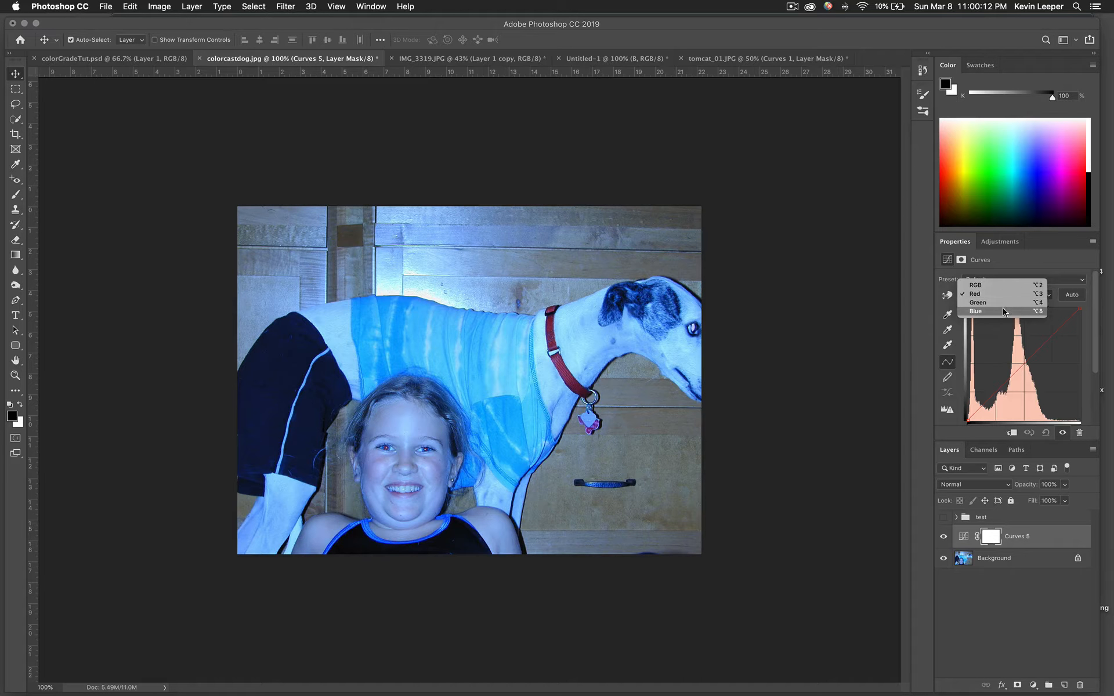
{"action": "left_click", "coordinate": [1007, 311]}
{"action": "left_click", "coordinate": [1003, 293]}
{"action": "left_click", "coordinate": [1004, 286]}
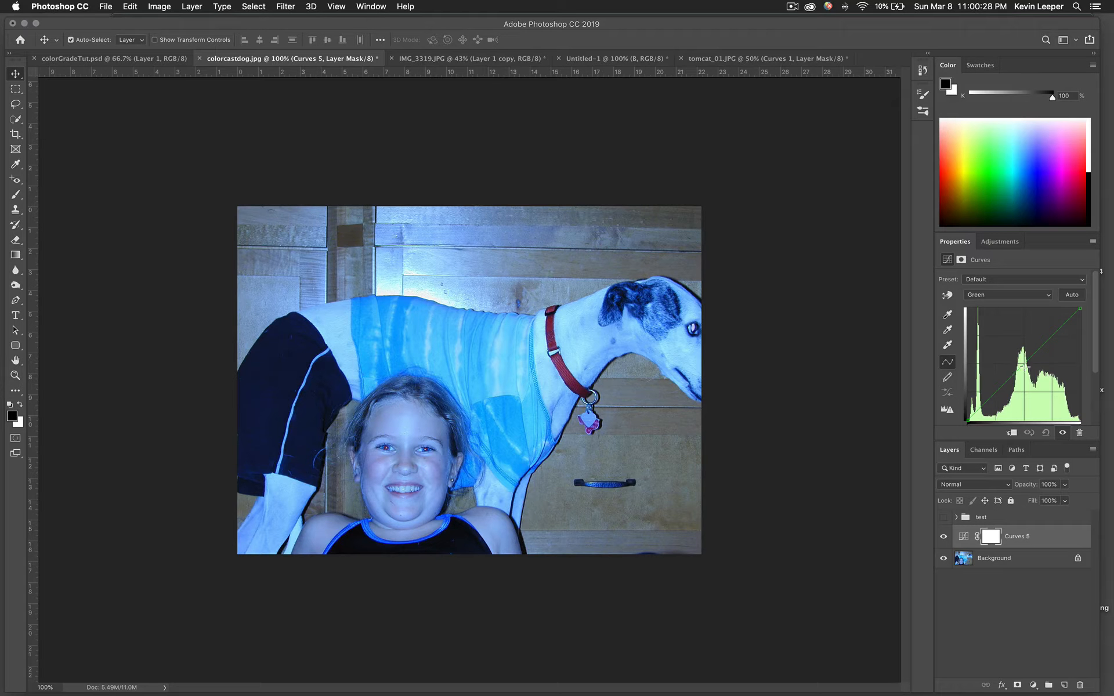
Raise the Green curve, then pull the Red curve's midpoint up-left to warm the photo
{"action": "left_click_drag", "start_coordinate": [1025, 364], "coordinate": [1067, 395]}
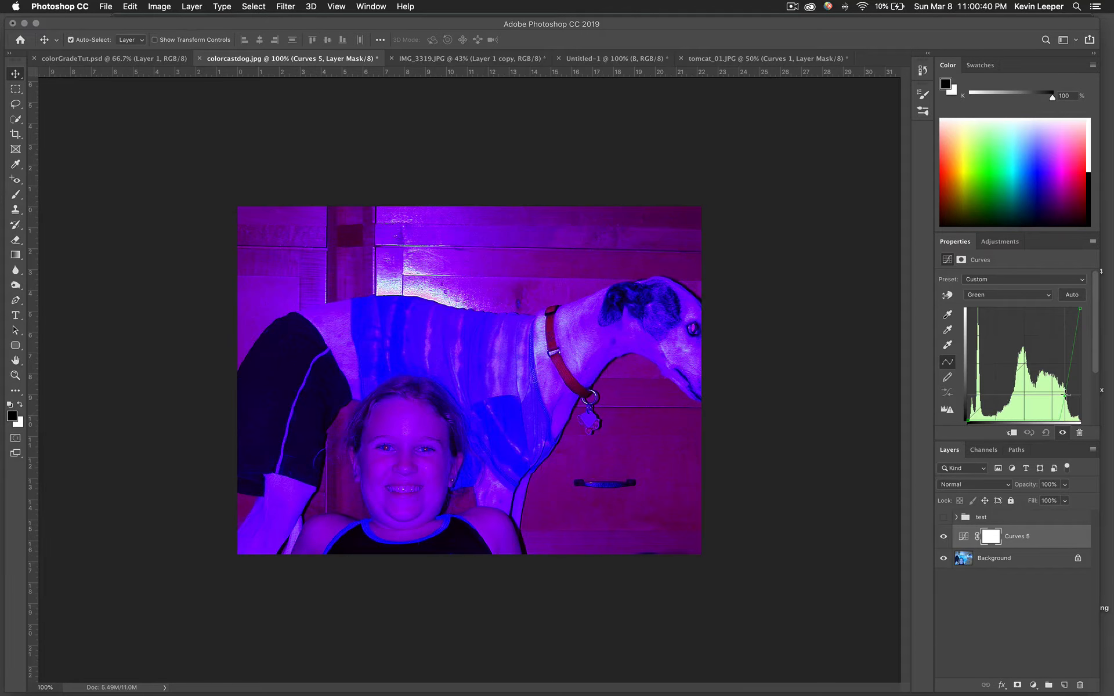
{"action": "left_click_drag", "start_coordinate": [1067, 394], "coordinate": [1022, 351]}
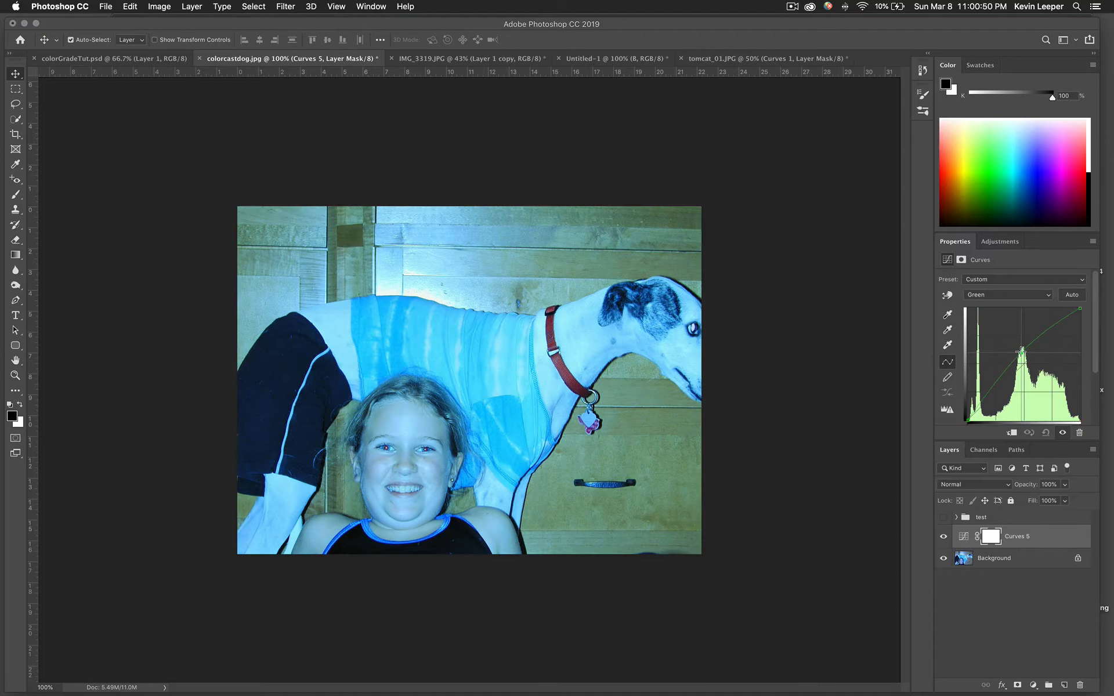
{"action": "left_click", "coordinate": [1014, 296]}
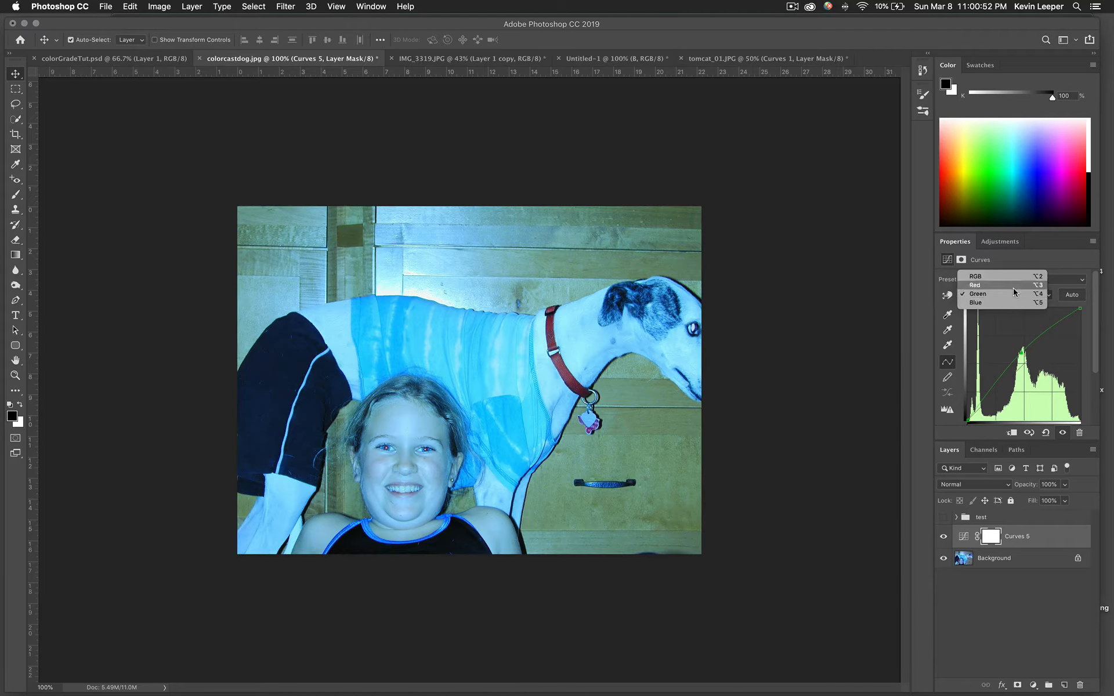
{"action": "left_click", "coordinate": [1013, 286]}
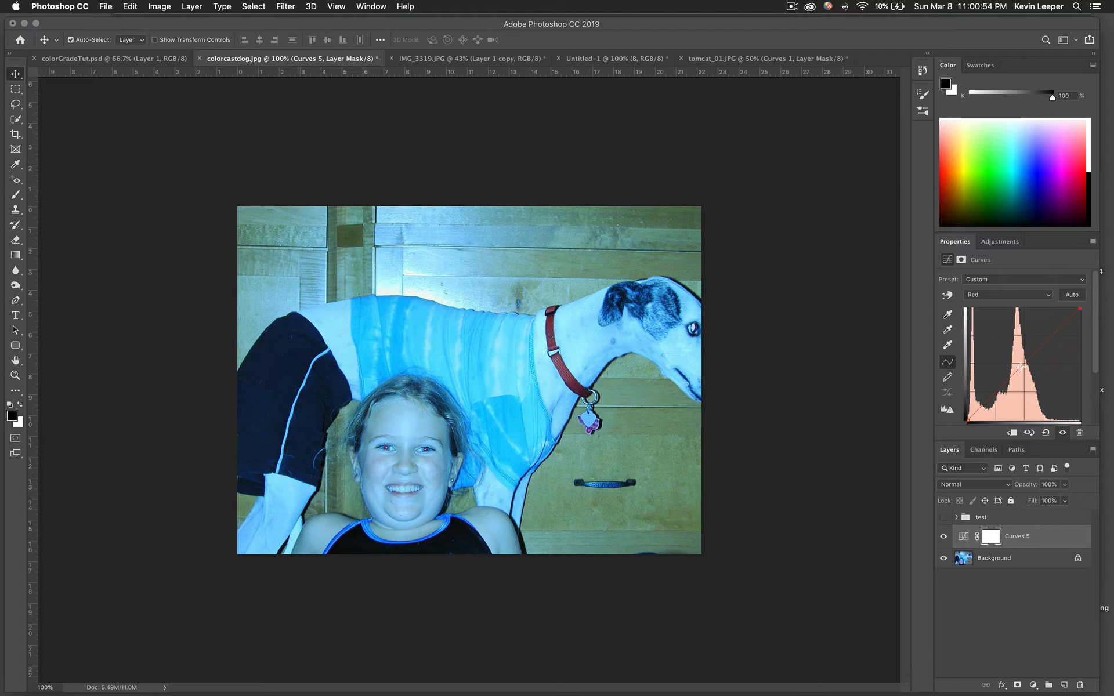
{"action": "left_click_drag", "start_coordinate": [1021, 366], "coordinate": [1012, 351]}
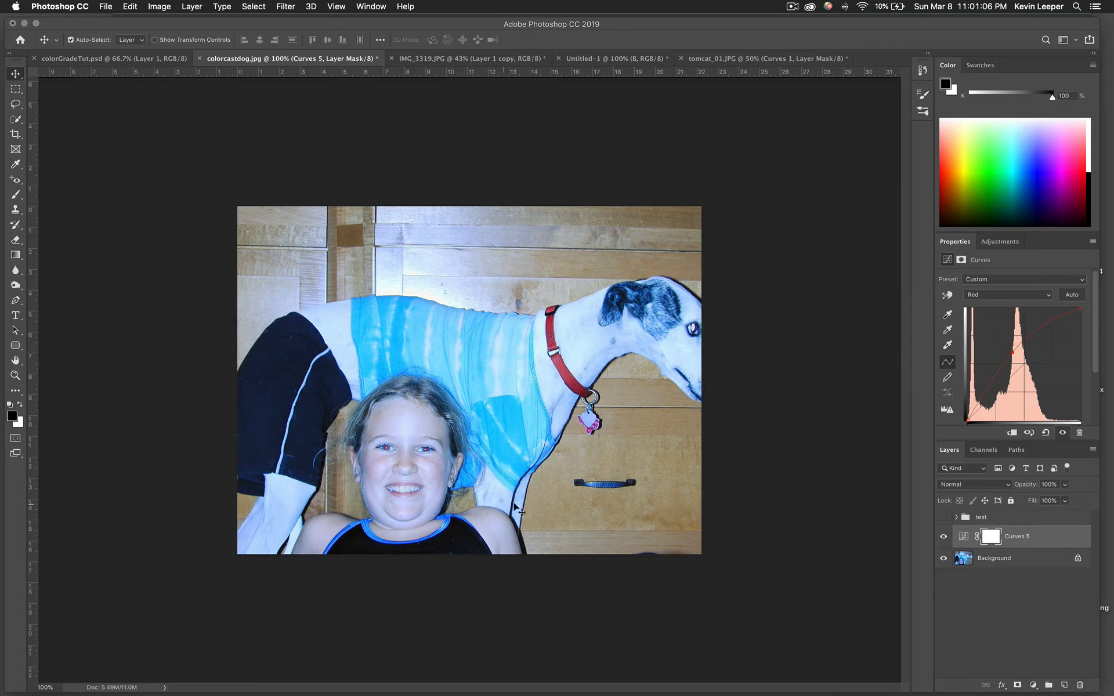
Add a midtone control point on the Blue channel curve
{"action": "left_click", "coordinate": [1011, 296]}
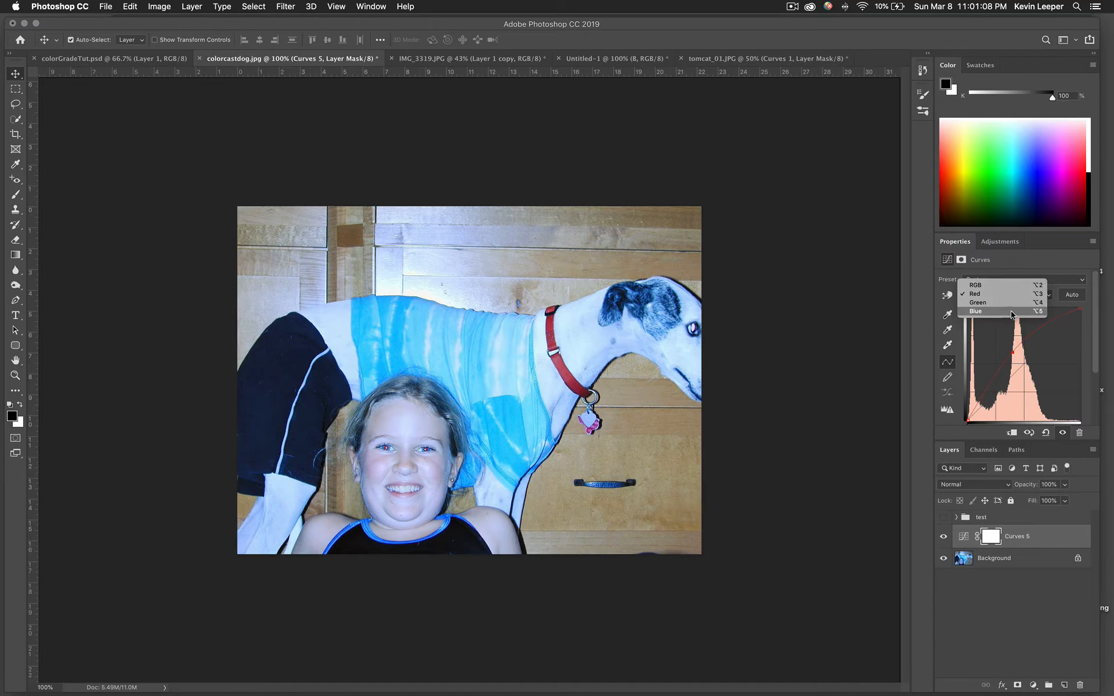
{"action": "left_click", "coordinate": [1011, 312]}
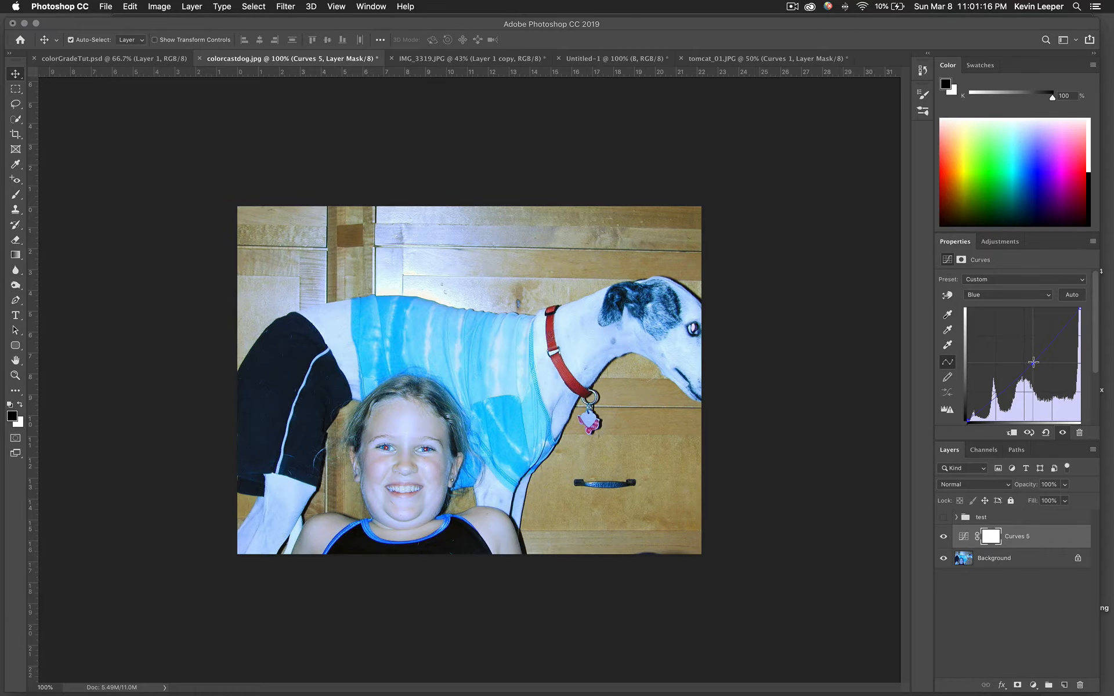
{"action": "left_click", "coordinate": [1033, 362]}
{"action": "left_click", "coordinate": [999, 296]}
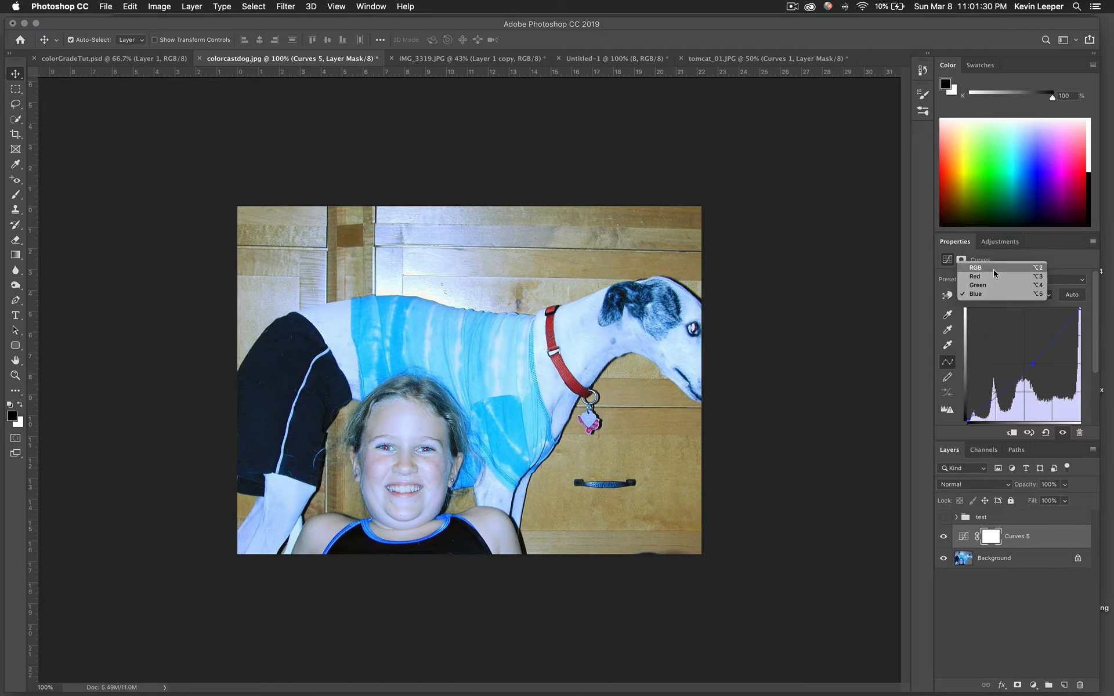
On the composite RGB curve, drag a midtone point down below the diagonal
{"action": "left_click", "coordinate": [993, 269]}
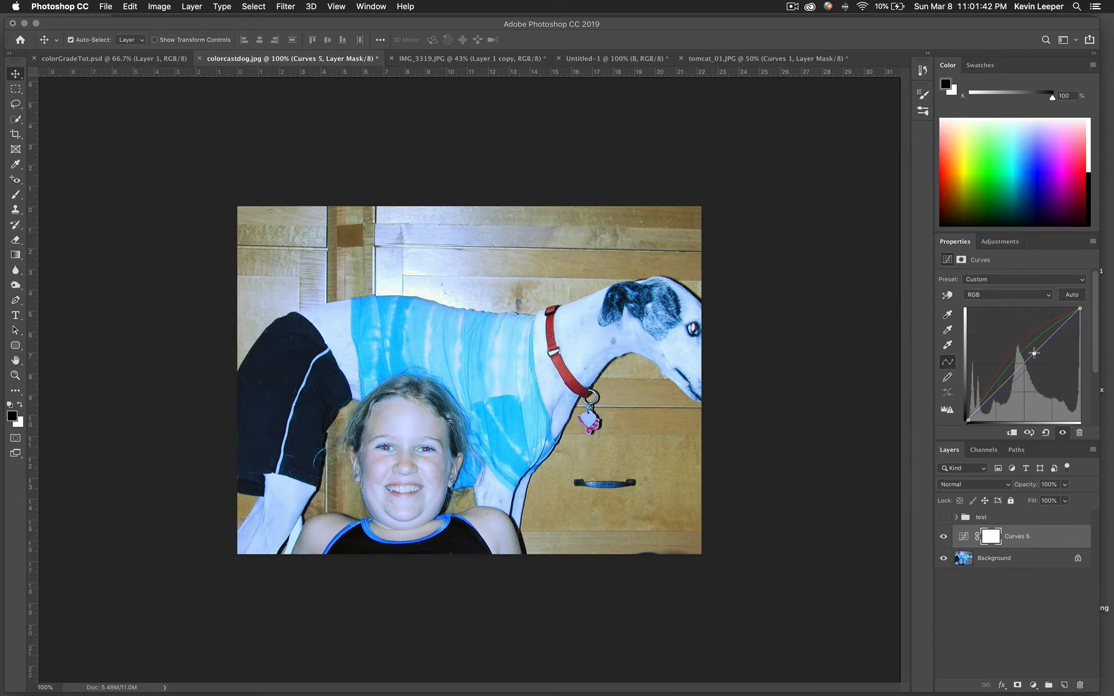
{"action": "mouse_move", "coordinate": [1034, 353]}
{"action": "left_mouse_down"}
{"action": "mouse_move", "coordinate": [1023, 332]}
{"action": "mouse_move", "coordinate": [1034, 372]}
{"action": "mouse_move", "coordinate": [1050, 371]}
{"action": "mouse_move", "coordinate": [1021, 340]}
{"action": "mouse_move", "coordinate": [1048, 365]}
{"action": "mouse_move", "coordinate": [1041, 373]}
{"action": "left_mouse_up"}
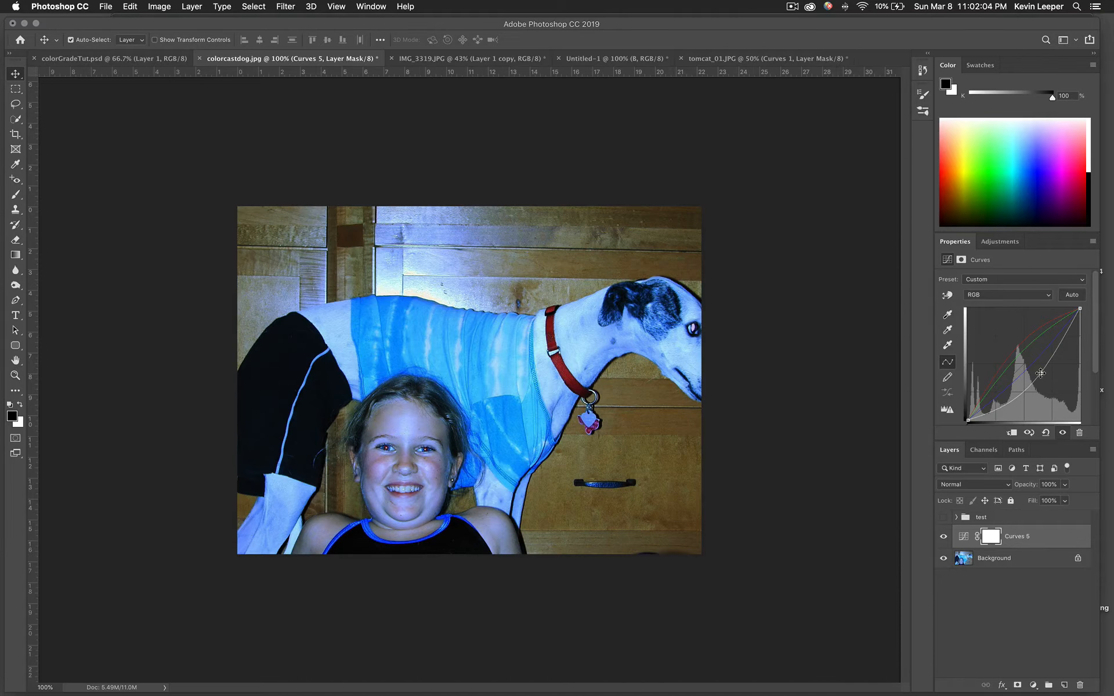
In Untitled-1, drag the green, yellow, magenta and cyan circles onto the red one, then return to colorcastdog.jpg
{"action": "left_click", "coordinate": [774, 58]}
{"action": "left_click", "coordinate": [659, 61]}
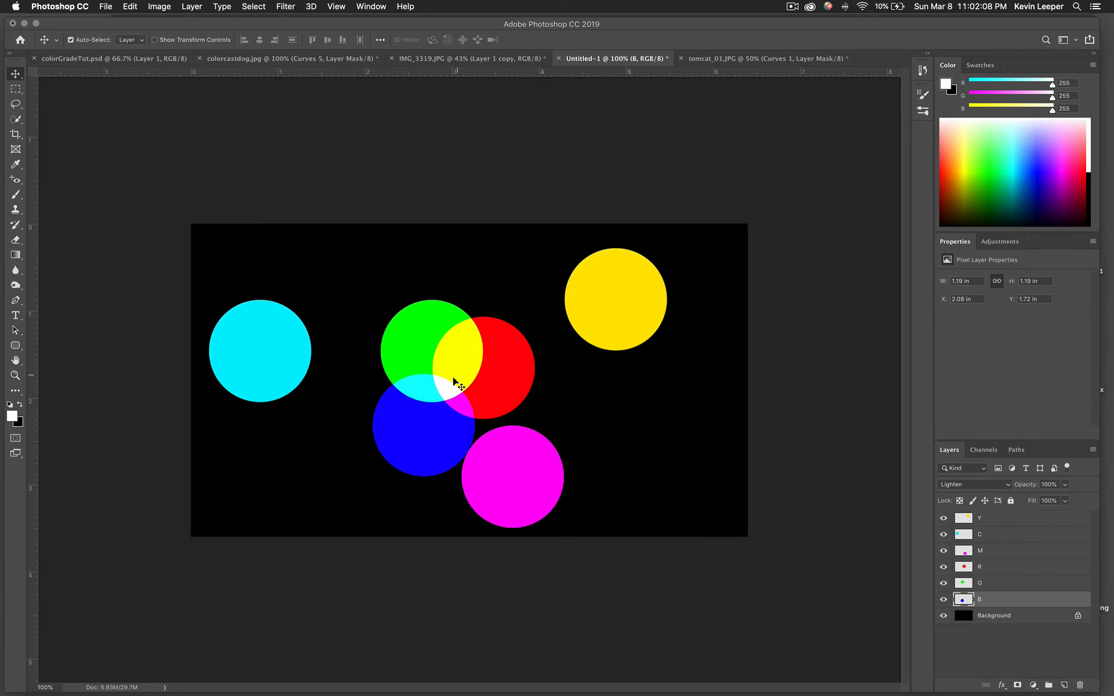
{"action": "left_click_drag", "start_coordinate": [406, 337], "coordinate": [412, 354]}
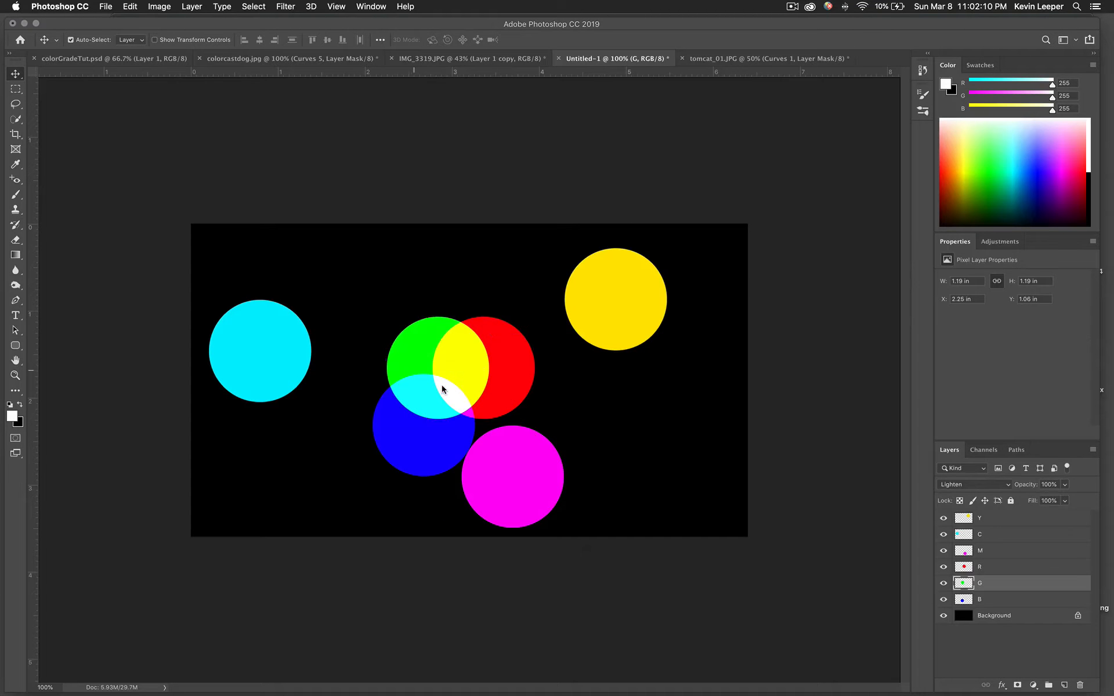
{"action": "left_click_drag", "start_coordinate": [609, 290], "coordinate": [469, 301]}
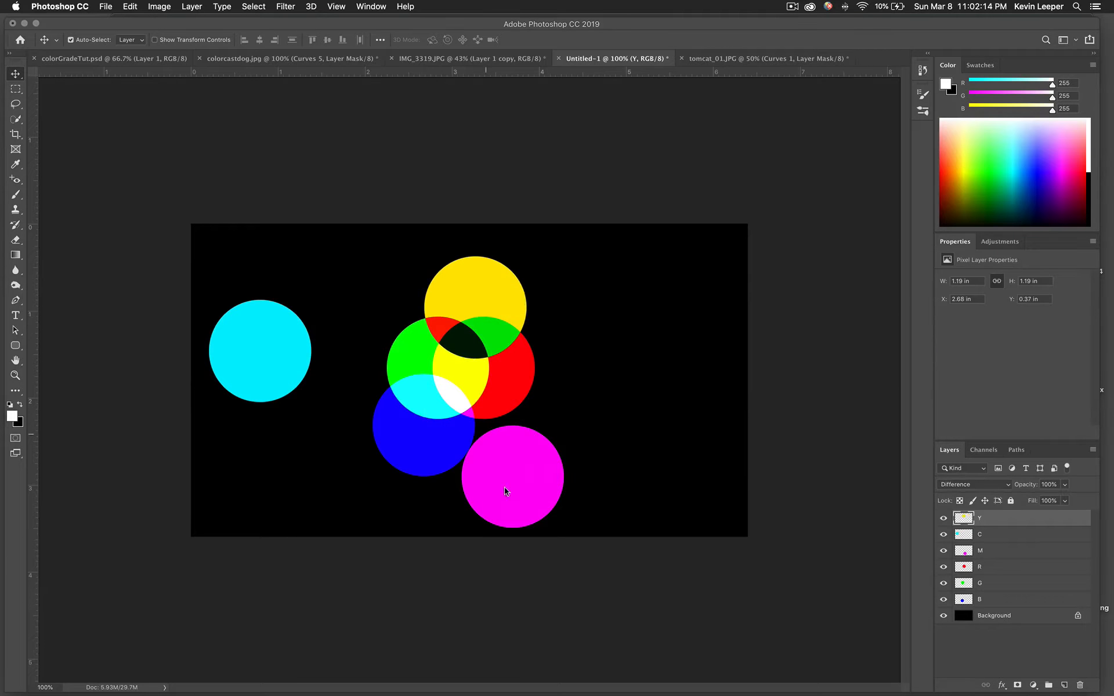
{"action": "left_click_drag", "start_coordinate": [493, 456], "coordinate": [487, 454]}
{"action": "left_click_drag", "start_coordinate": [257, 348], "coordinate": [361, 384]}
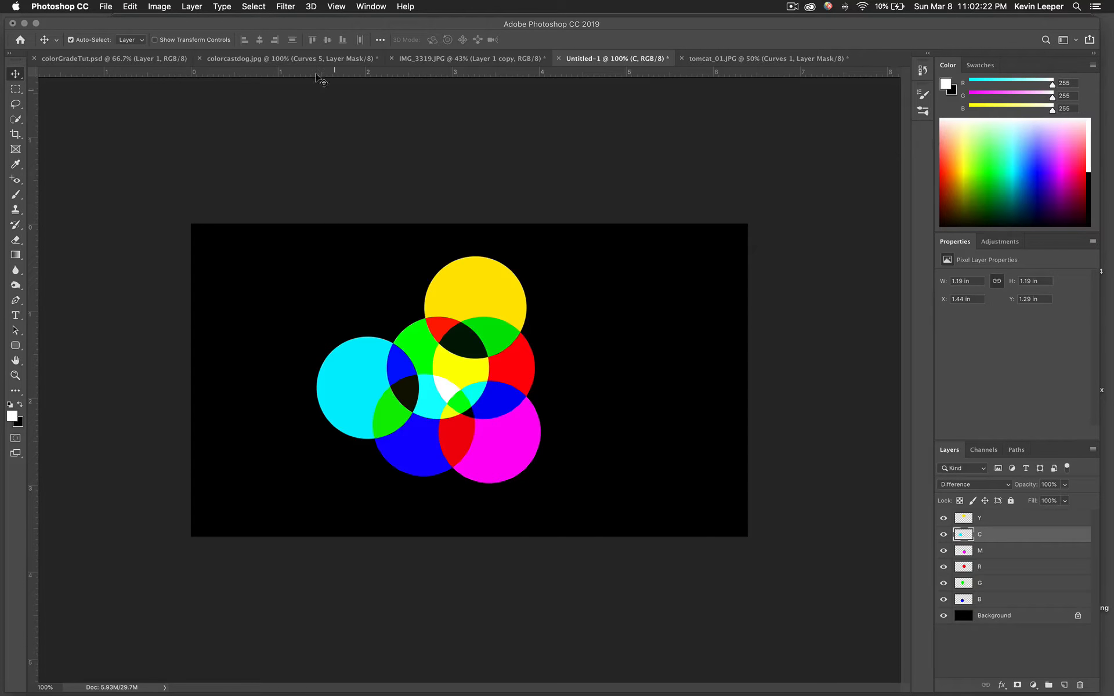
{"action": "left_click", "coordinate": [359, 58]}
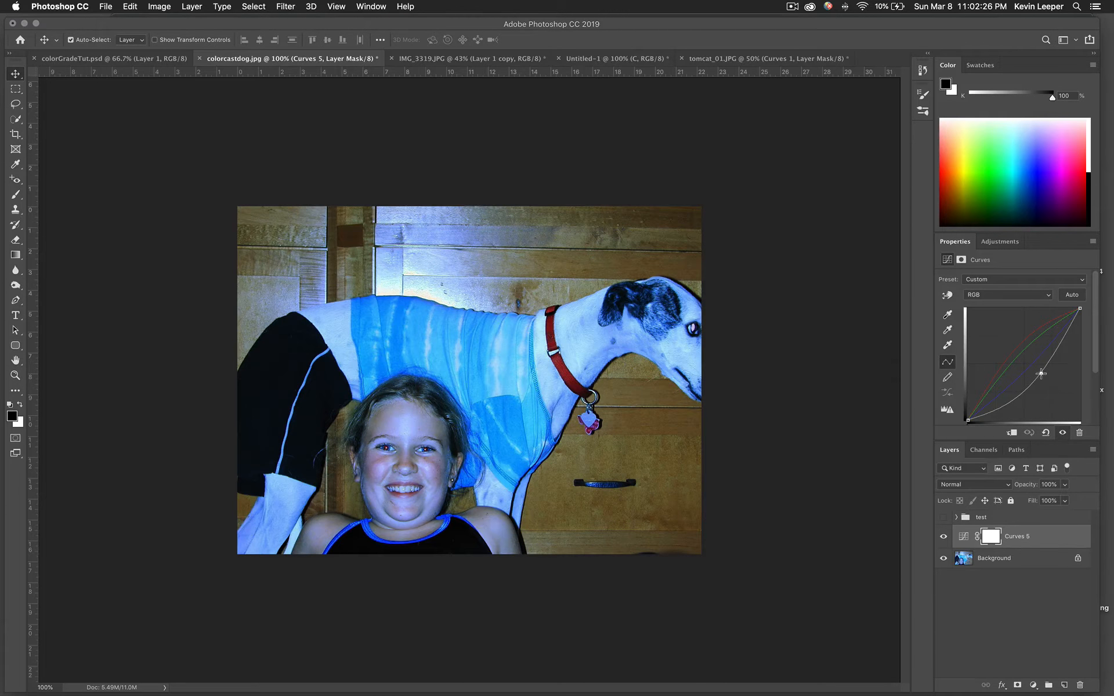
Lower the RGB midtone point slightly, then check the Blue, Red and Green channel curves
{"action": "mouse_move", "coordinate": [1040, 373]}
{"action": "left_mouse_down"}
{"action": "mouse_move", "coordinate": [1037, 382]}
{"action": "mouse_move", "coordinate": [1031, 364]}
{"action": "left_mouse_up"}
{"action": "left_click", "coordinate": [1013, 295]}
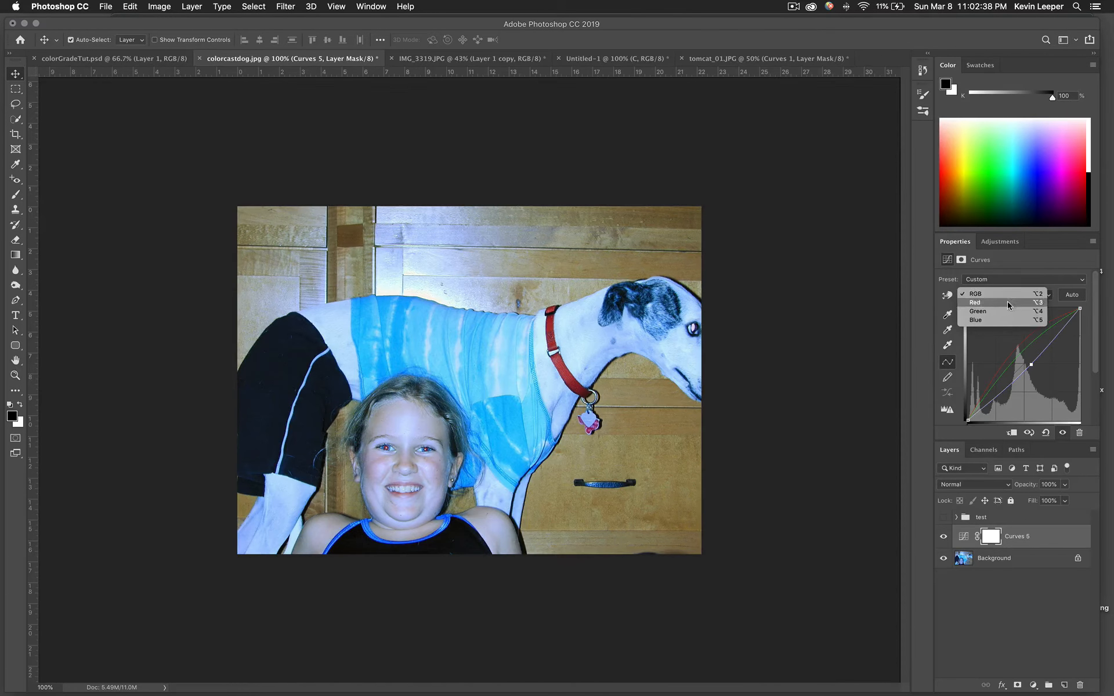
{"action": "left_click", "coordinate": [1006, 322]}
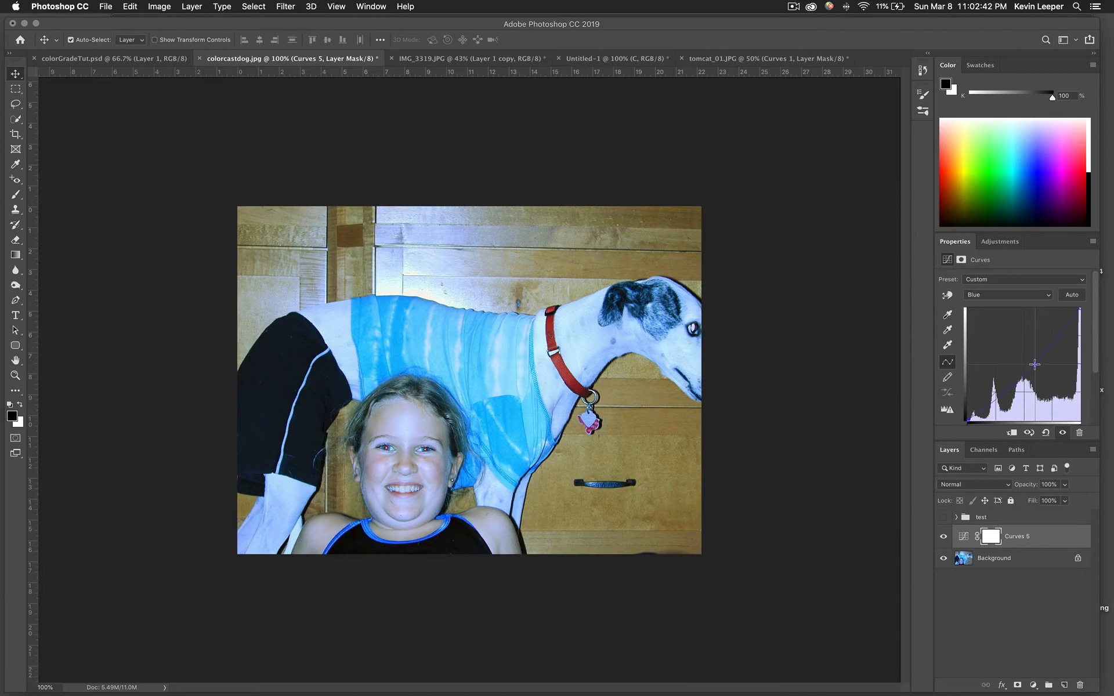
{"action": "left_click", "coordinate": [1016, 296]}
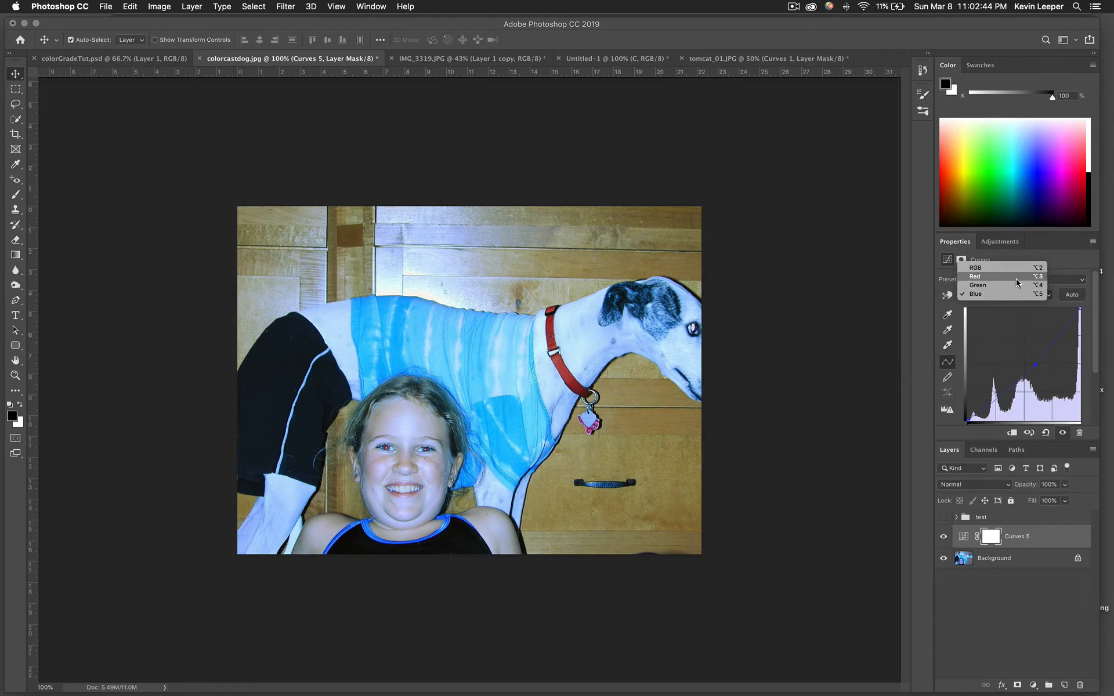
{"action": "left_click", "coordinate": [1015, 279]}
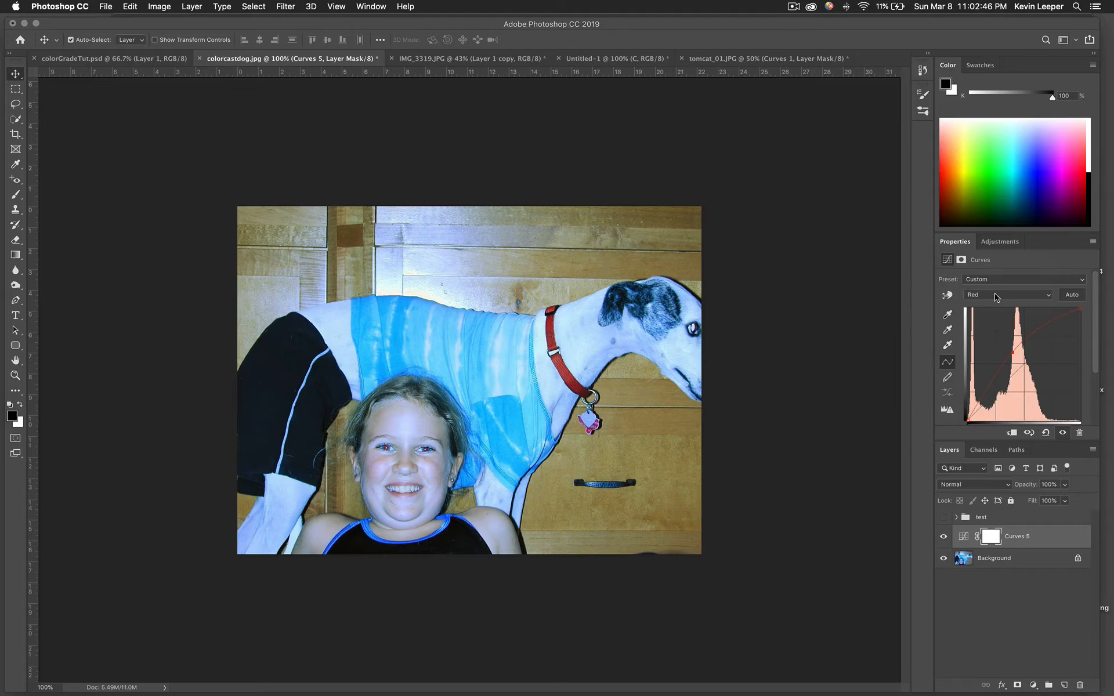
{"action": "left_click", "coordinate": [995, 297]}
{"action": "left_click", "coordinate": [993, 303]}
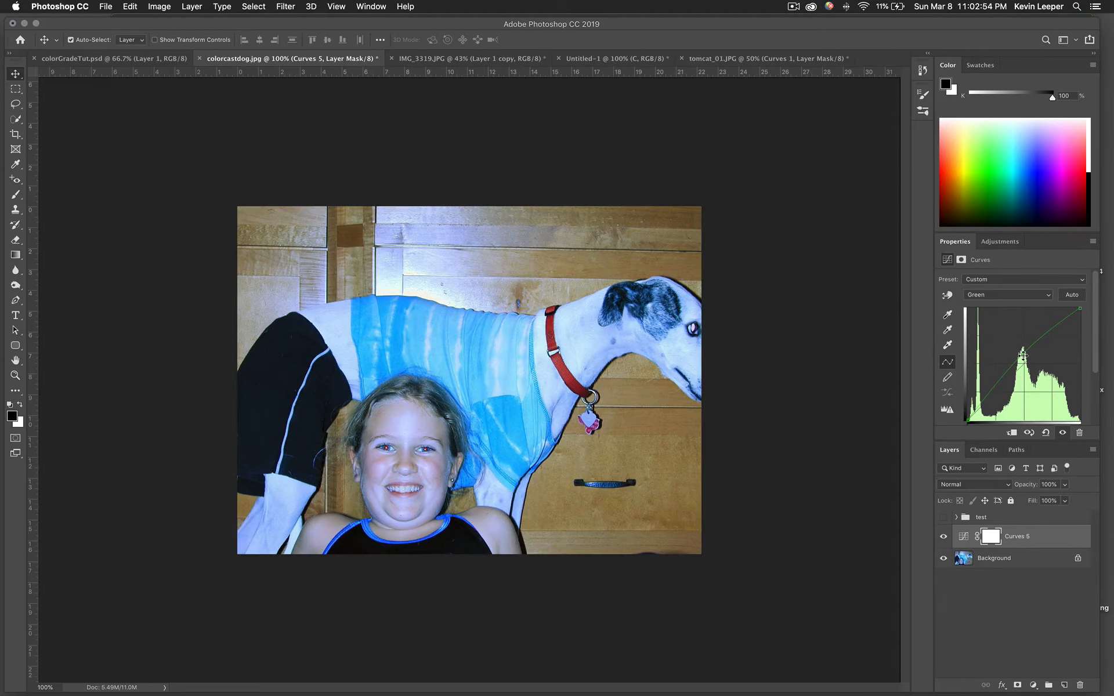
Add a control point on the Green curve and go back to the RGB curve
{"action": "left_click", "coordinate": [1023, 355]}
{"action": "left_click", "coordinate": [1028, 298]}
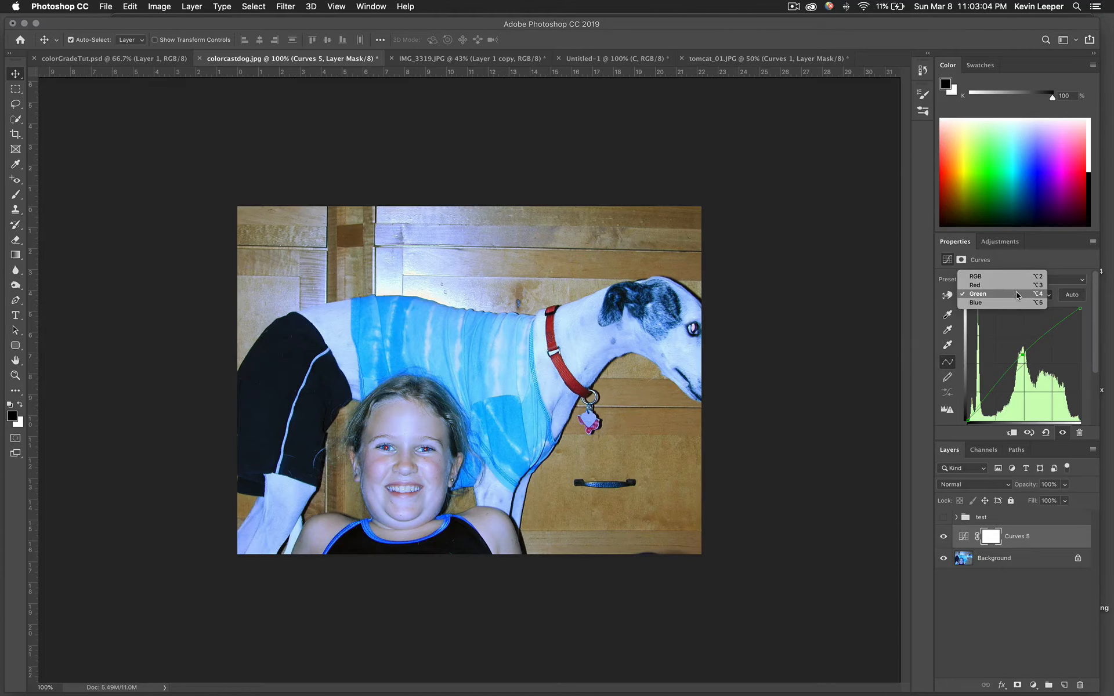
{"action": "left_click", "coordinate": [1015, 276]}
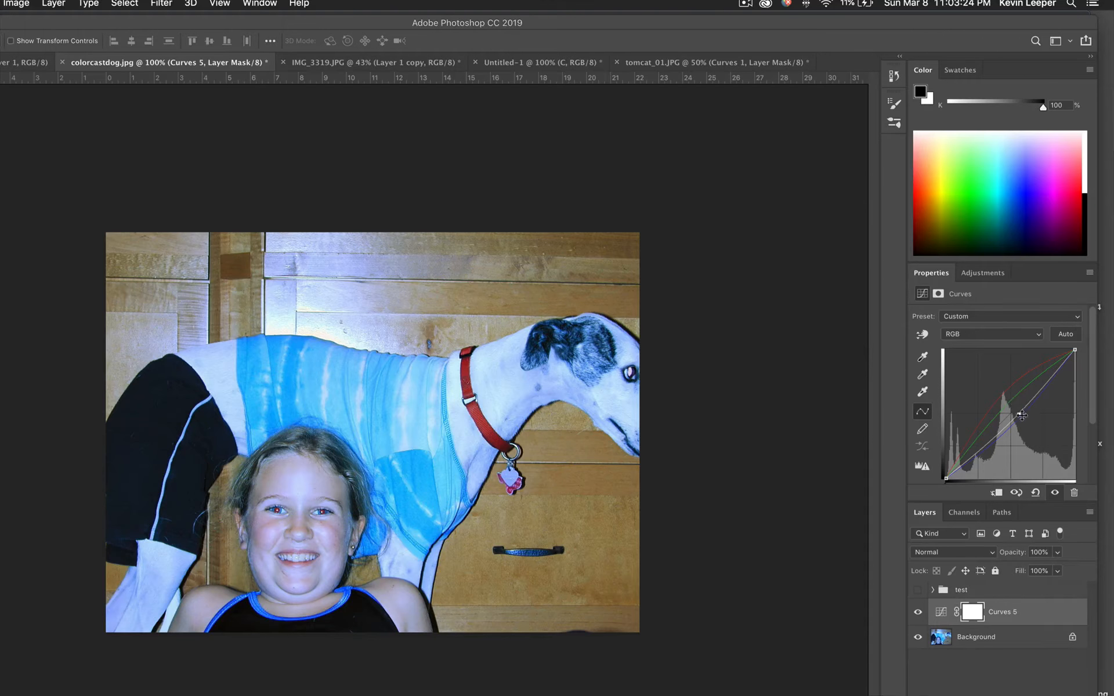
Try a point on the RGB curve, hide Curves 5, and add a new Curves 6 layer
{"action": "left_click", "coordinate": [1019, 414]}
{"action": "left_click_drag", "start_coordinate": [1019, 414], "coordinate": [1016, 415]}
{"action": "left_click", "coordinate": [918, 614]}
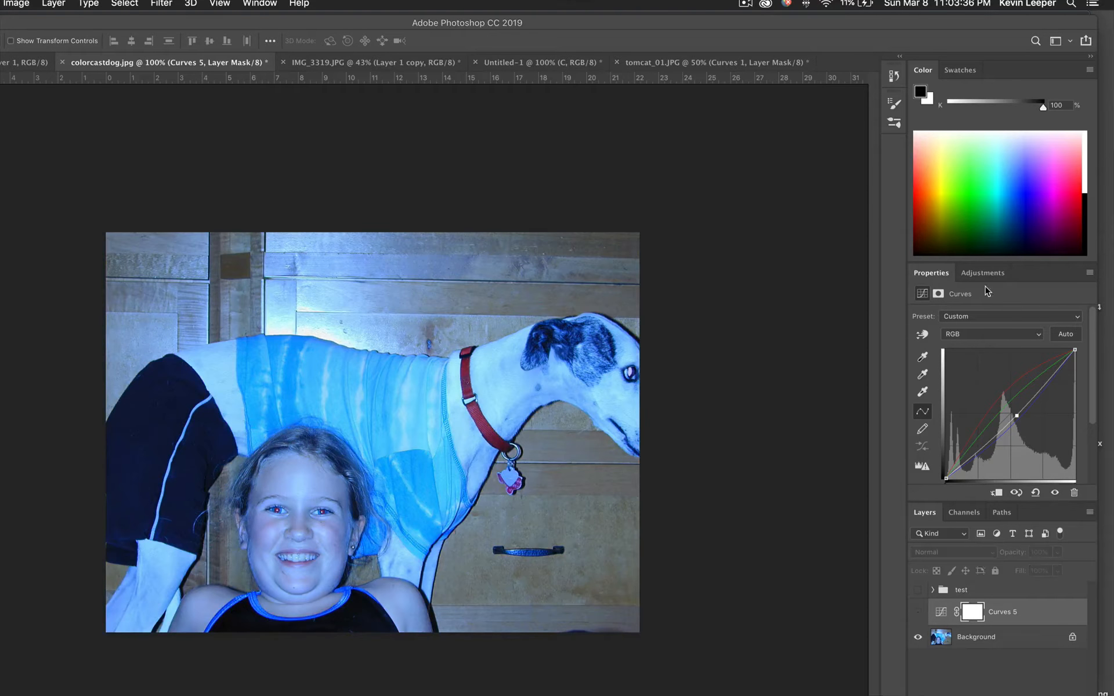
{"action": "left_click", "coordinate": [986, 273]}
{"action": "left_click", "coordinate": [979, 302]}
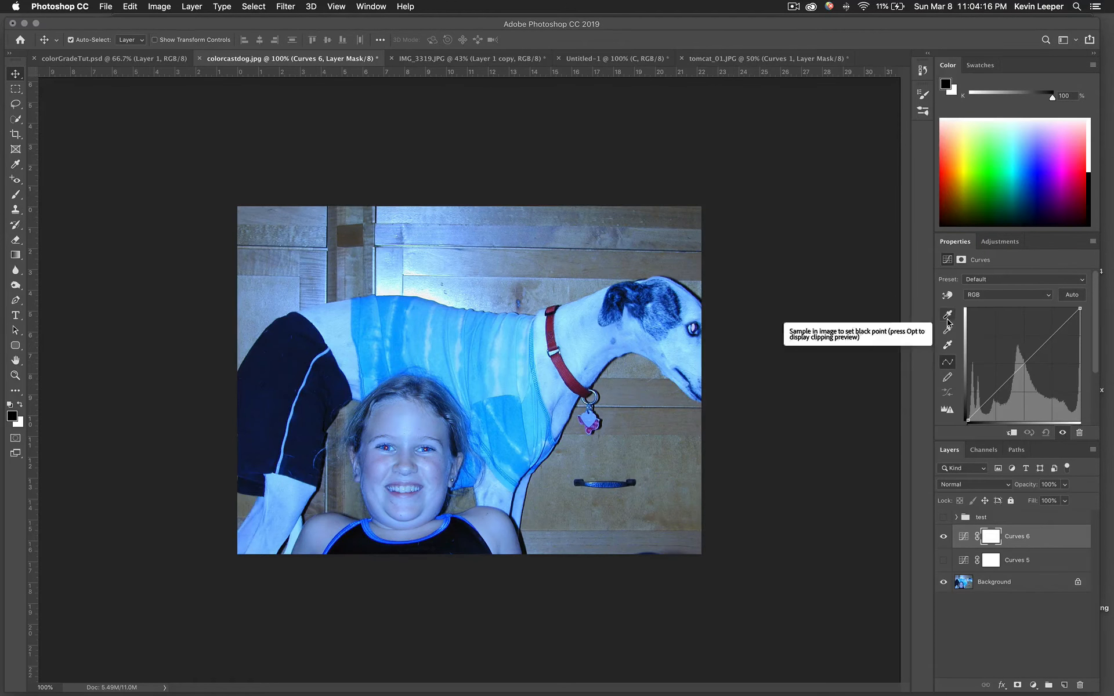
Set Curves 6's black point from the dark swimsuit and its white point from a white area
{"action": "left_click", "coordinate": [947, 314]}
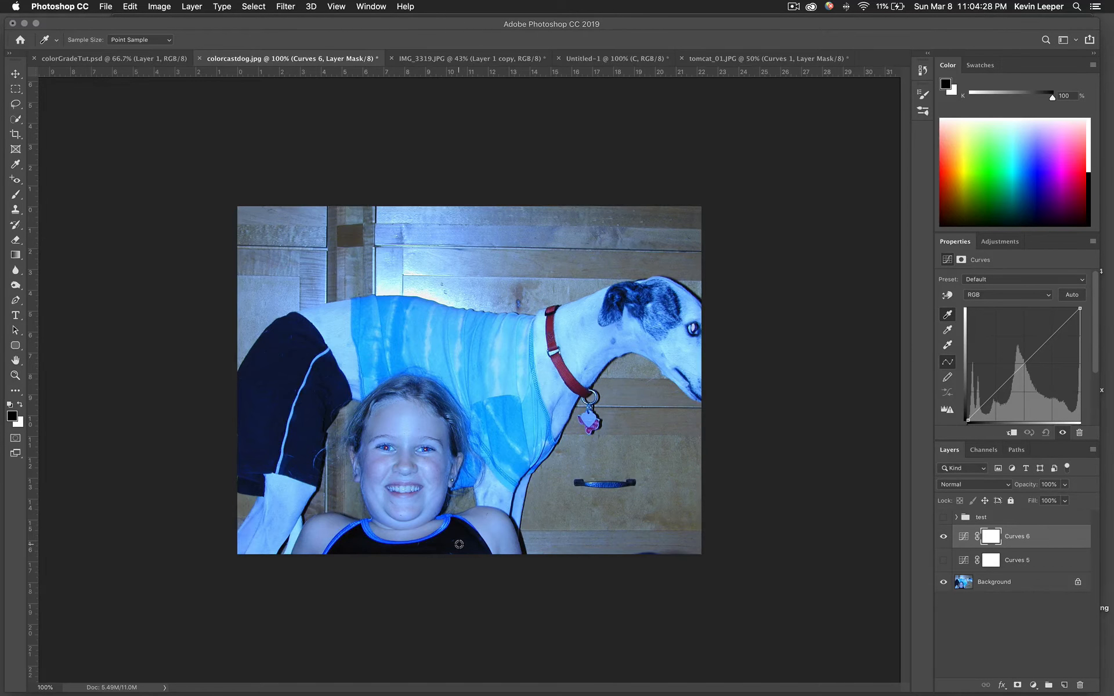
{"action": "left_click", "coordinate": [464, 537]}
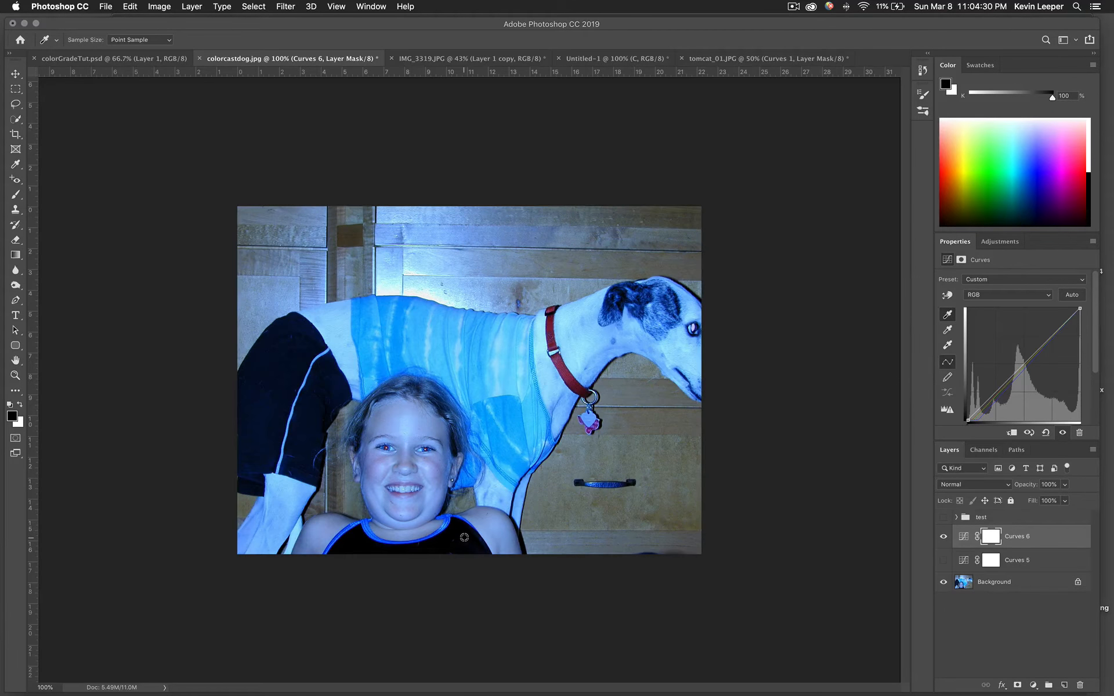
{"action": "left_click", "coordinate": [948, 345]}
{"action": "left_click", "coordinate": [335, 327]}
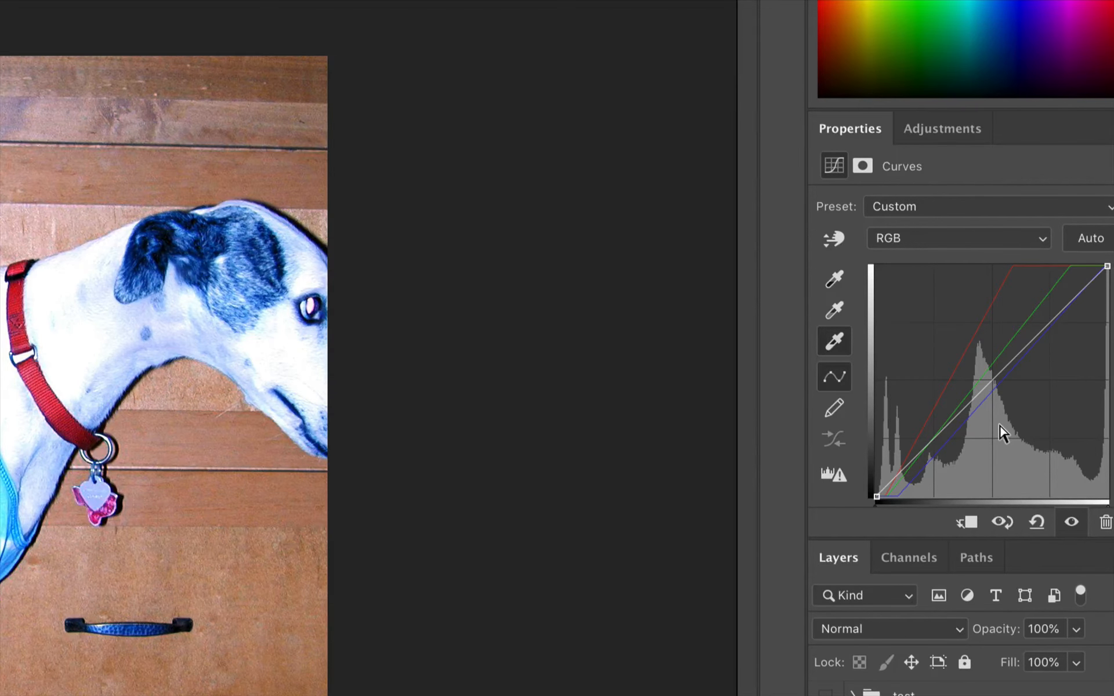
Sample the grey point on the dog's tag, head and ear until a warm orange balance remains
{"action": "left_click", "coordinate": [826, 314]}
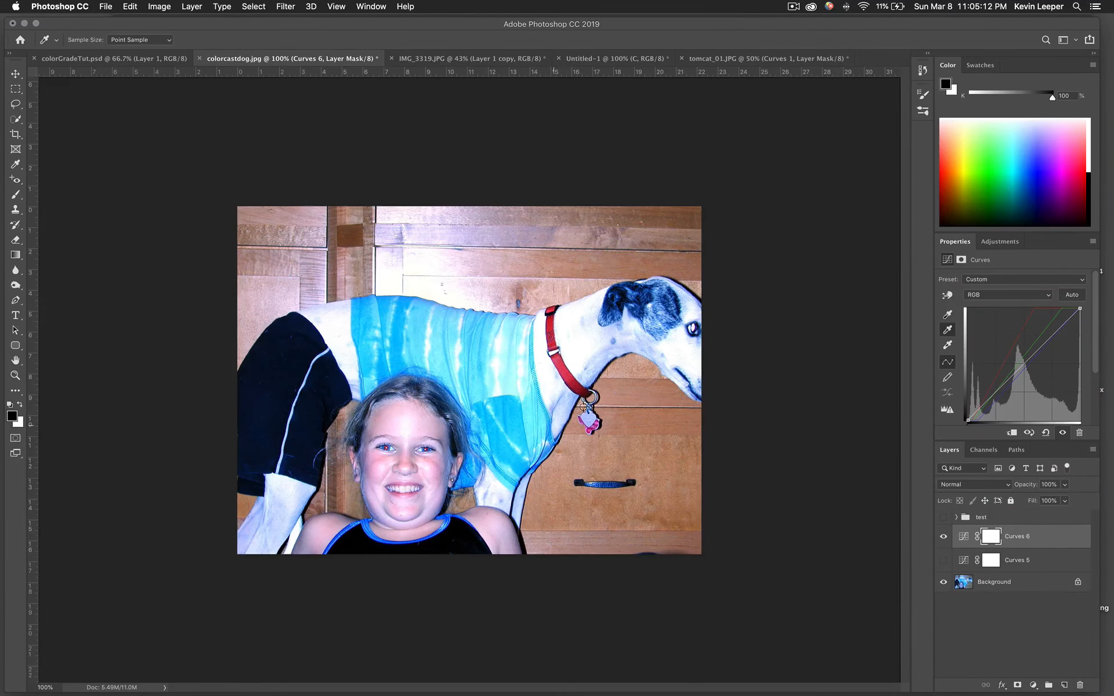
{"action": "left_click", "coordinate": [589, 422]}
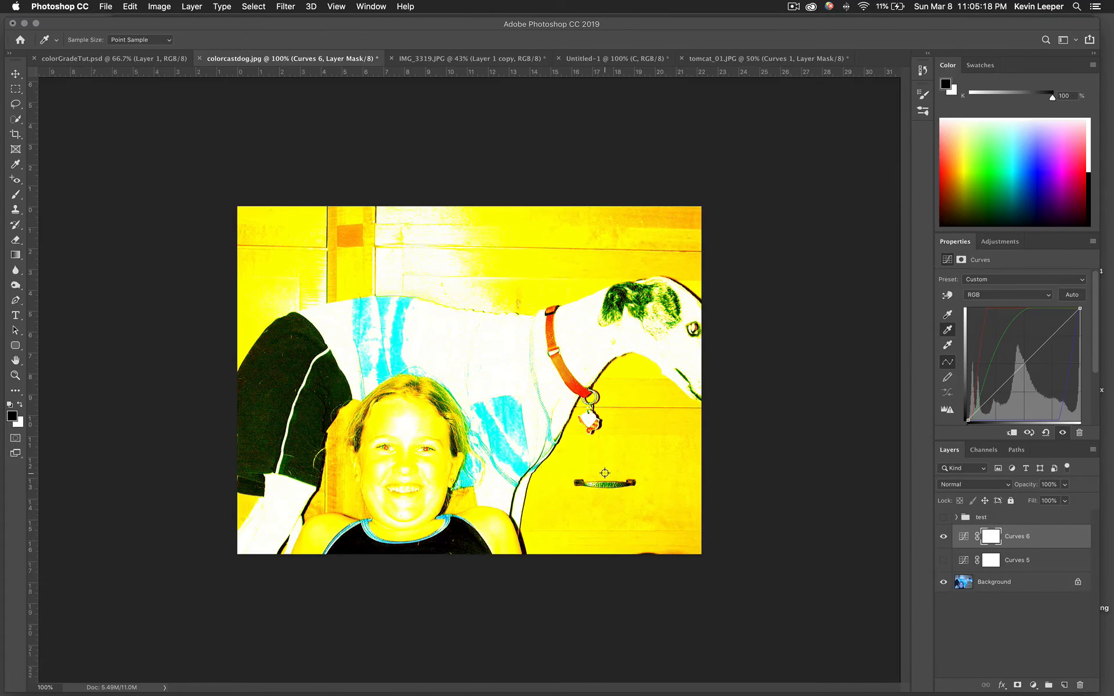
{"action": "left_click", "coordinate": [672, 303]}
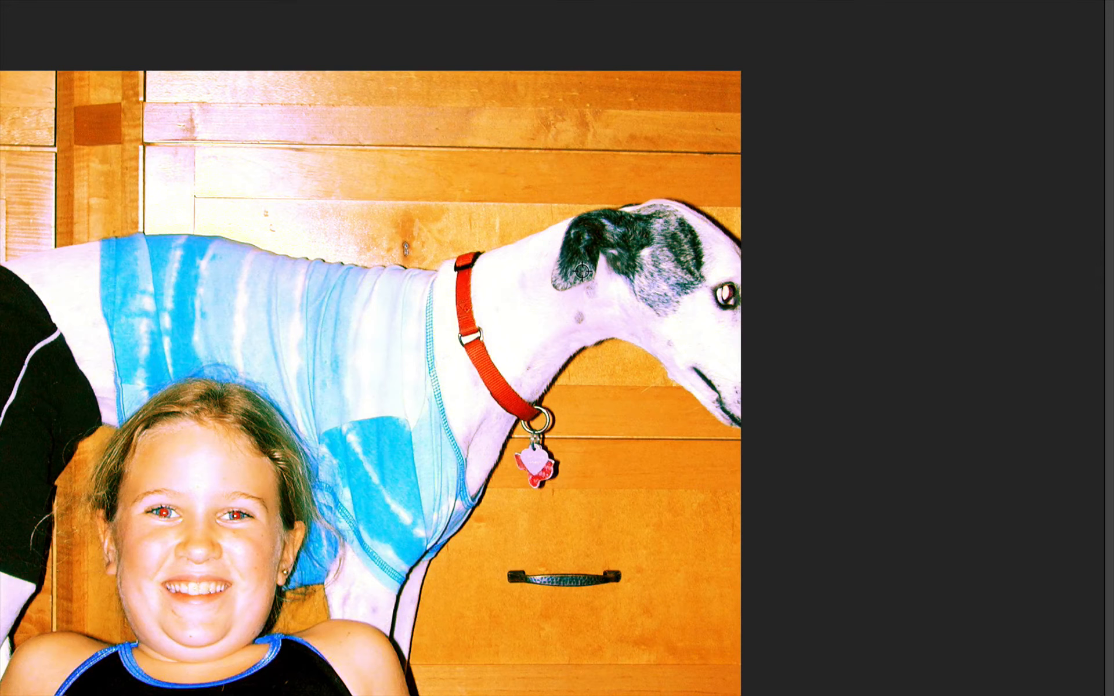
{"action": "left_click", "coordinate": [593, 264]}
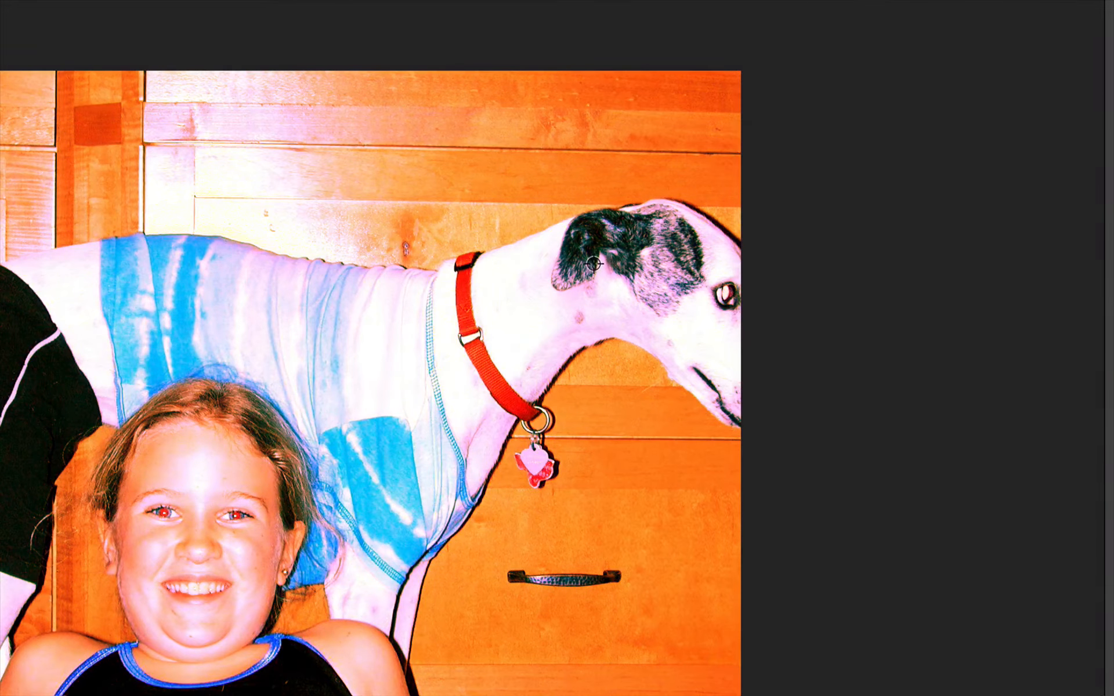
{"action": "left_click", "coordinate": [671, 276]}
{"action": "left_click", "coordinate": [660, 248]}
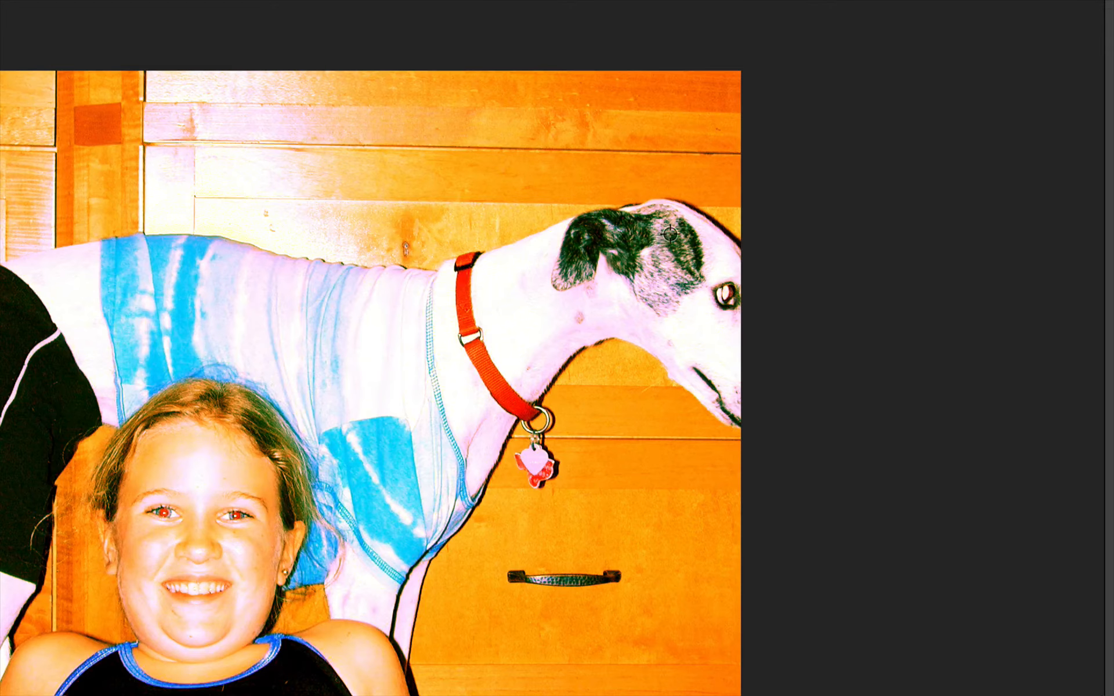
{"action": "left_click", "coordinate": [670, 234]}
{"action": "left_click", "coordinate": [671, 226]}
{"action": "left_click", "coordinate": [671, 227]}
{"action": "left_click", "coordinate": [672, 225]}
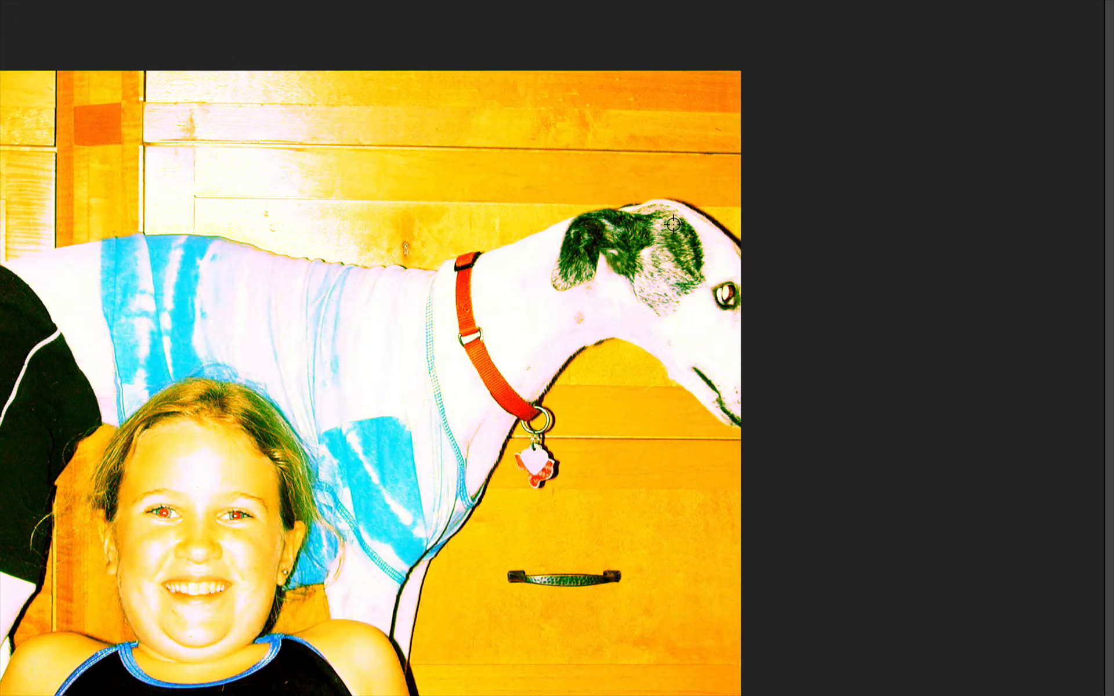
{"action": "left_click", "coordinate": [670, 222]}
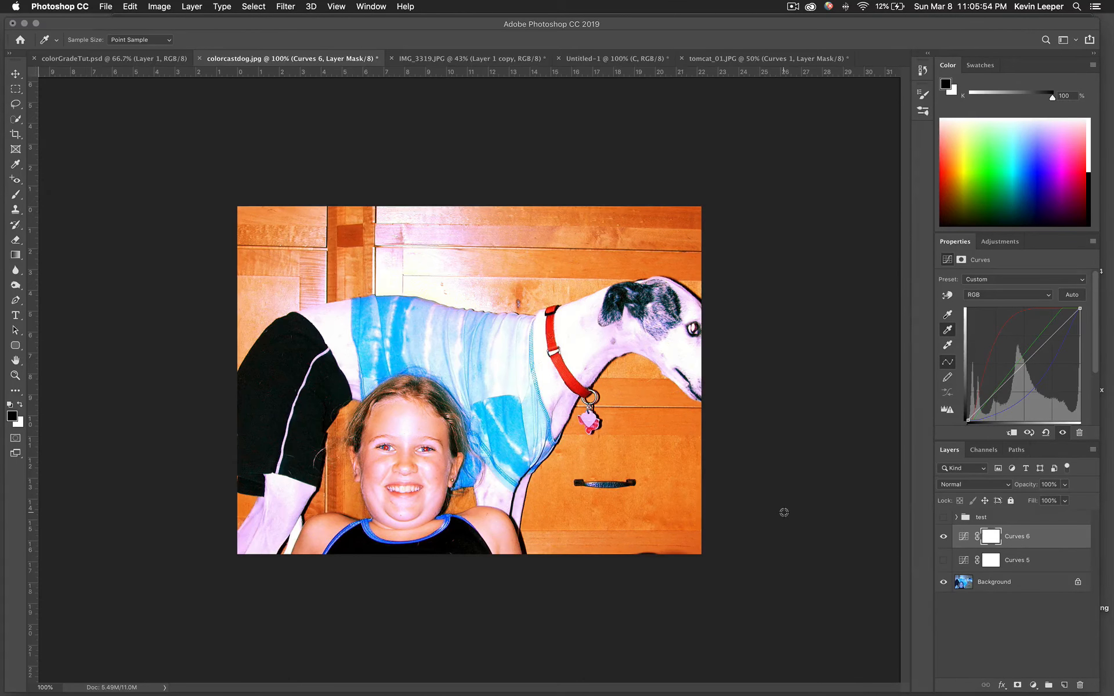
Lower Curves 6 opacity and compare the photo with Curves 6 and Curves 5 toggled off
{"action": "left_click", "coordinate": [1064, 485]}
{"action": "left_click_drag", "start_coordinate": [1066, 500], "coordinate": [1055, 503]}
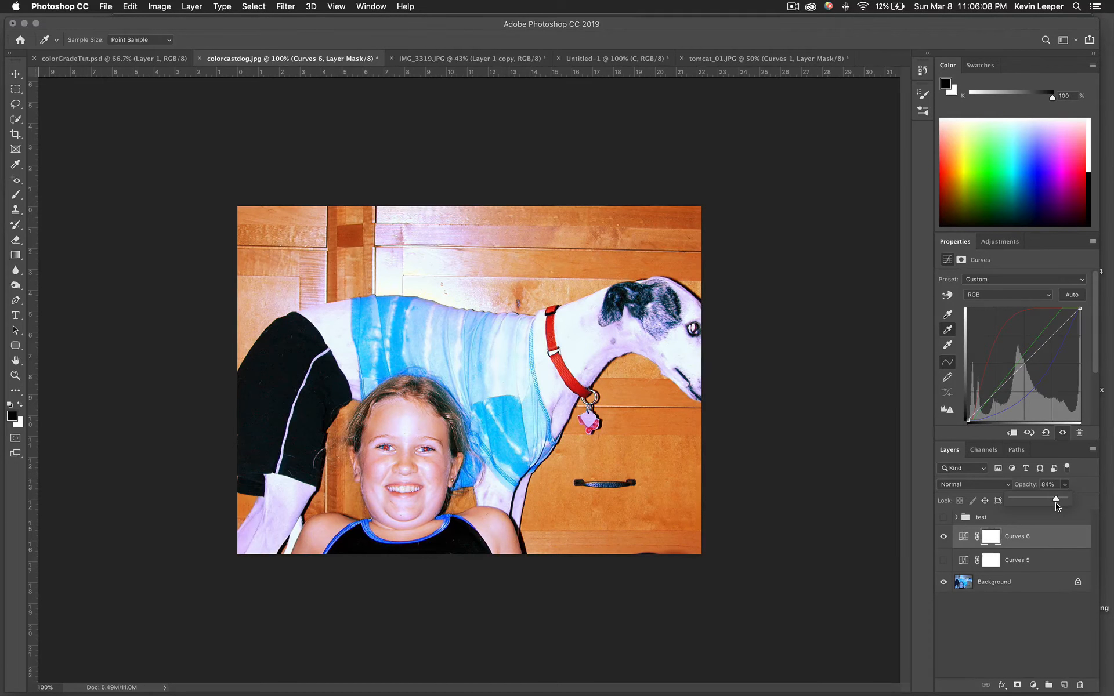
{"action": "left_click_drag", "start_coordinate": [1056, 506], "coordinate": [1056, 504]}
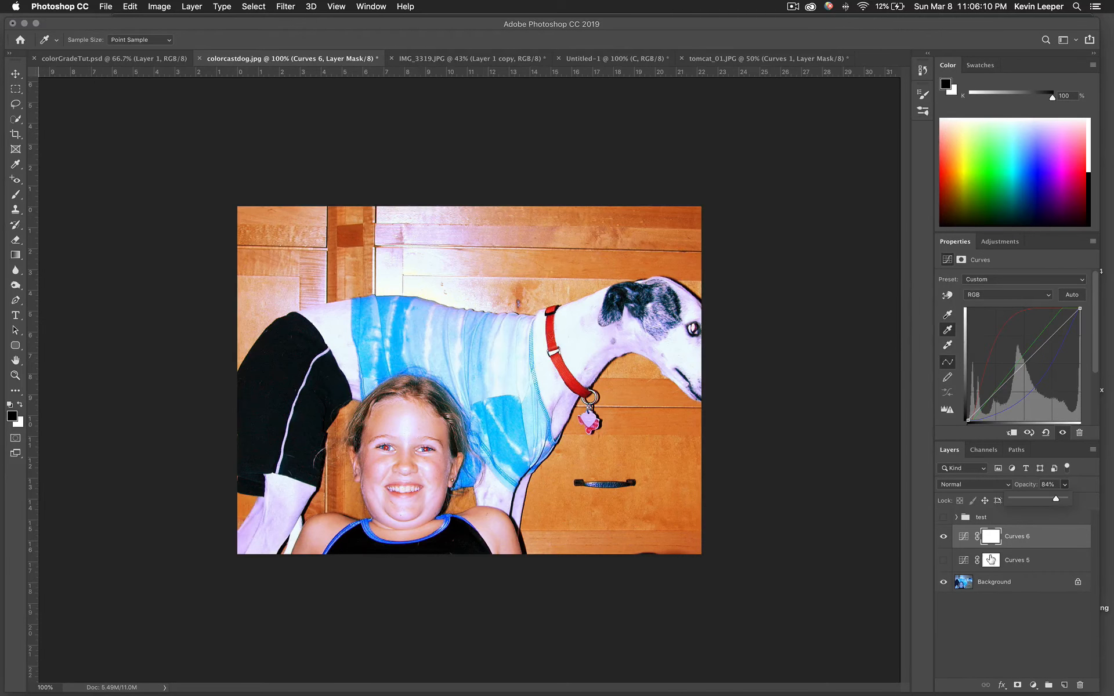
{"action": "left_click", "coordinate": [943, 536]}
{"action": "left_click", "coordinate": [943, 560]}
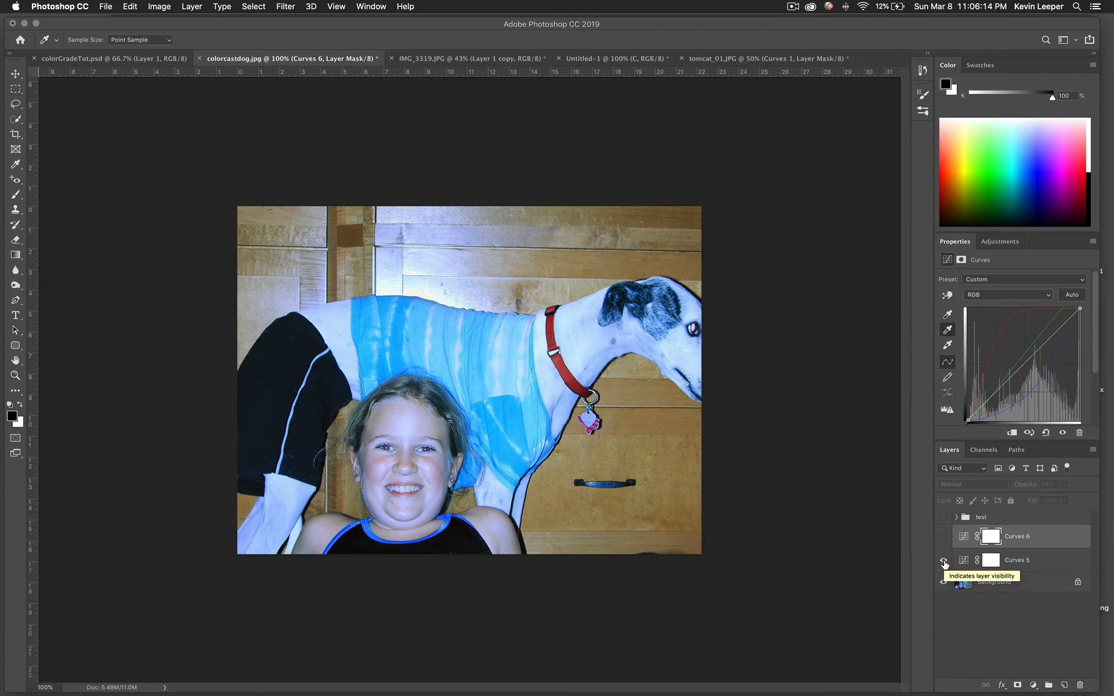
{"action": "left_click", "coordinate": [943, 536]}
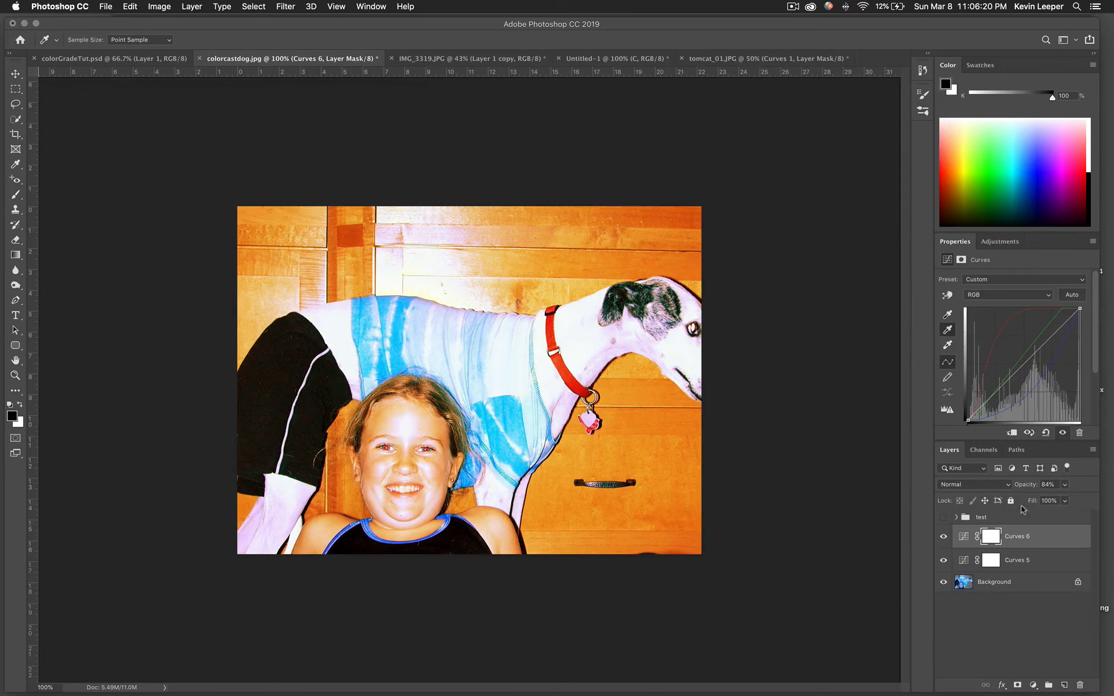
Lower Curves 6 opacity further, compare with Curves 5 hidden, then raise it to 78%
{"action": "left_click", "coordinate": [1065, 485]}
{"action": "left_click_drag", "start_coordinate": [1065, 500], "coordinate": [1044, 505]}
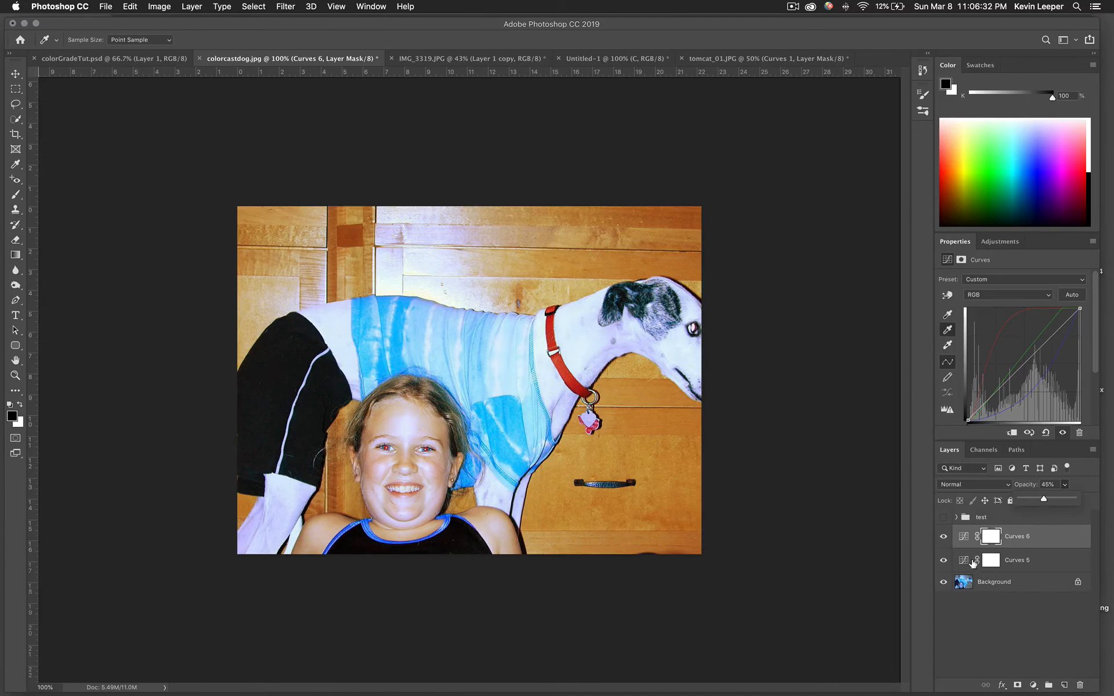
{"action": "left_click", "coordinate": [943, 539]}
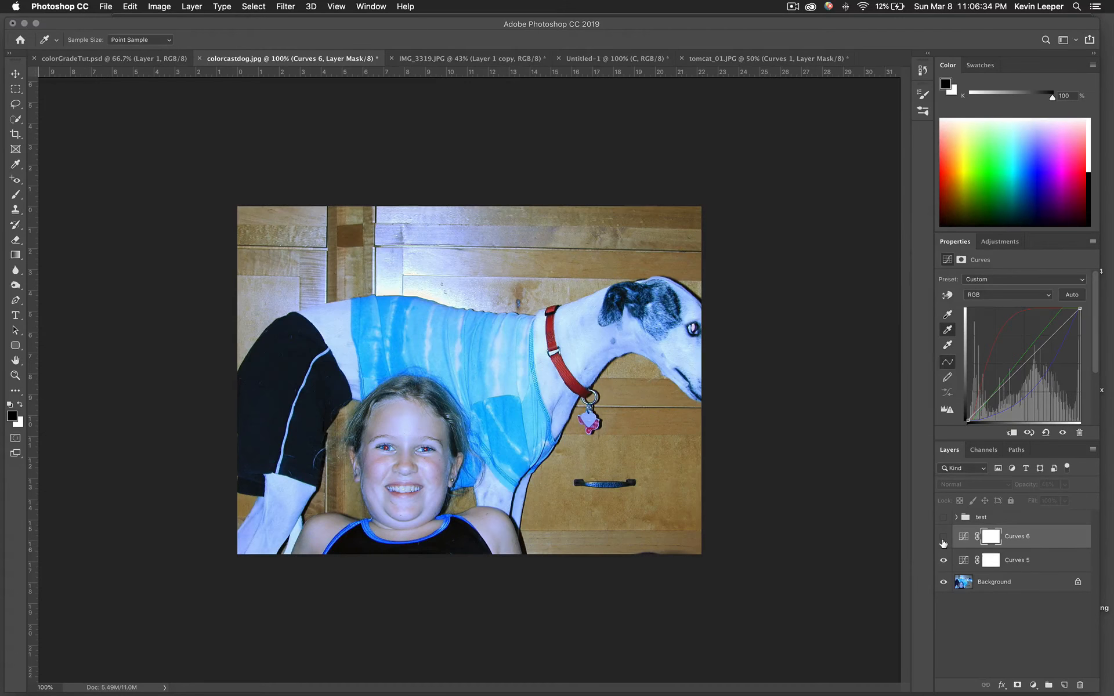
{"action": "left_click", "coordinate": [944, 540]}
{"action": "left_click", "coordinate": [943, 560]}
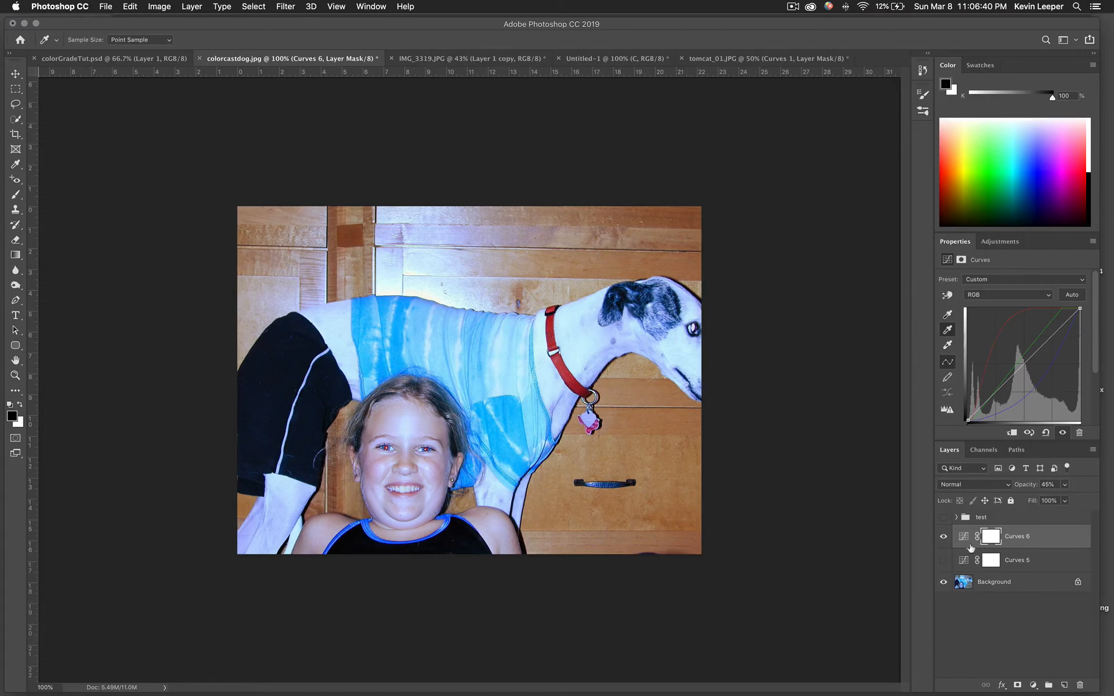
{"action": "left_click", "coordinate": [942, 559]}
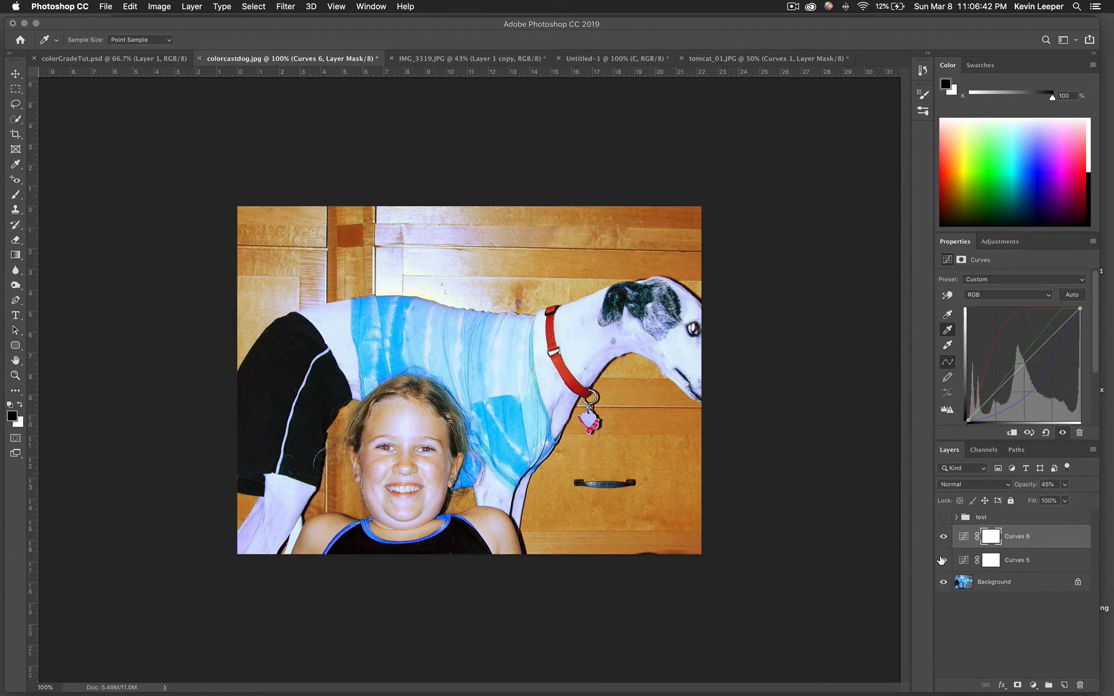
{"action": "left_click", "coordinate": [942, 560]}
{"action": "left_click", "coordinate": [1063, 484]}
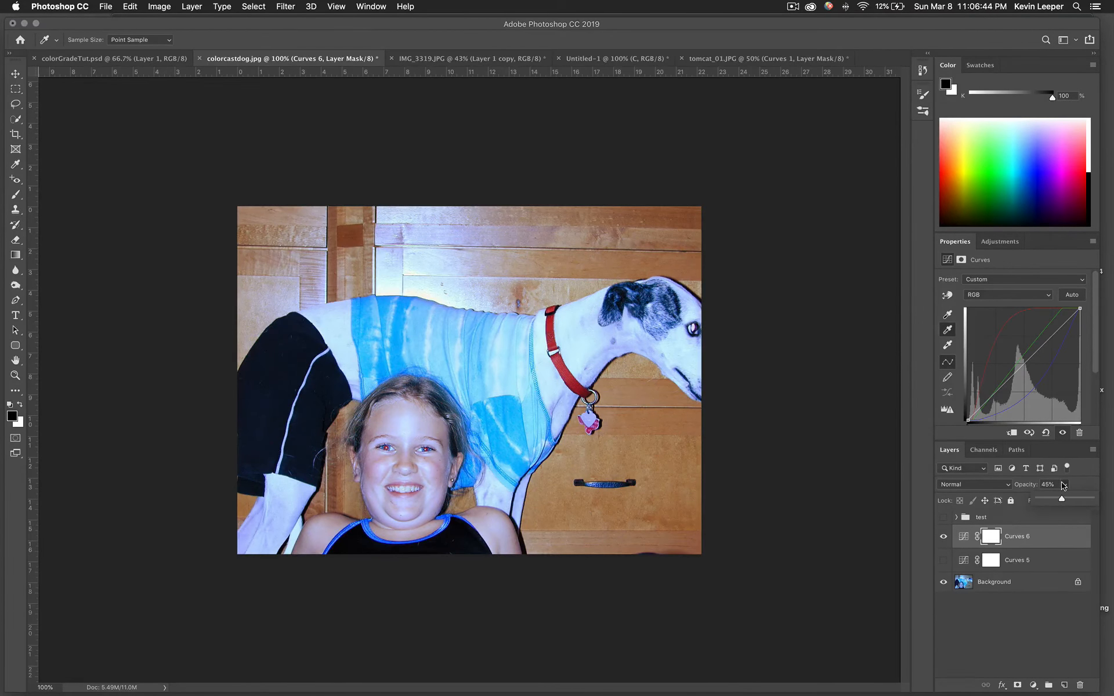
{"action": "left_click_drag", "start_coordinate": [1062, 498], "coordinate": [1080, 500]}
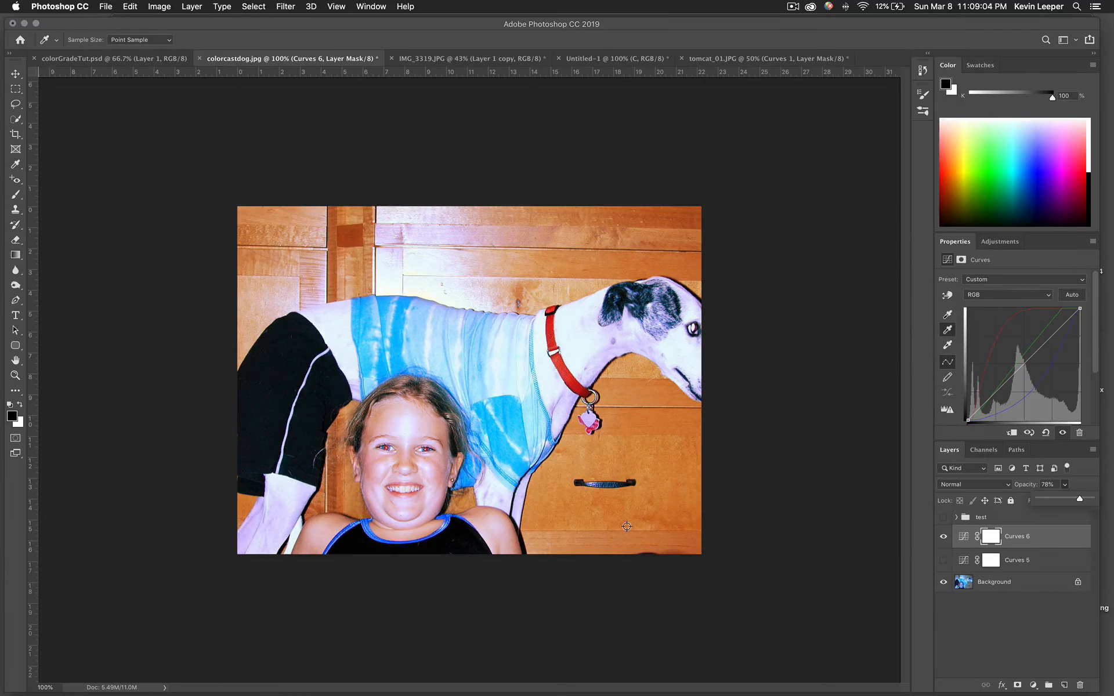
Toggle Curves 6 off and on several times to compare with the uncorrected photo
{"action": "left_click", "coordinate": [943, 537]}
{"action": "left_click", "coordinate": [942, 539]}
{"action": "left_click", "coordinate": [942, 540]}
{"action": "left_click", "coordinate": [943, 539]}
{"action": "left_click", "coordinate": [943, 539]}
{"action": "left_click", "coordinate": [942, 539]}
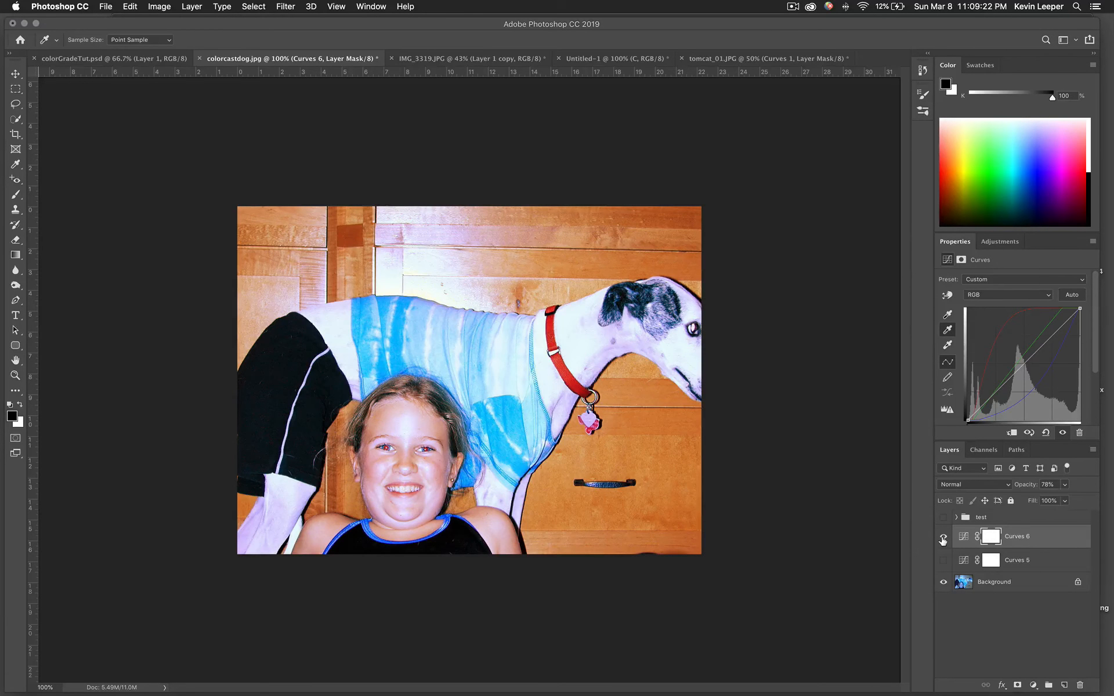
Delete the Curves 5 adjustment layer, leaving Curves 6, and deselect all layers
{"action": "left_click", "coordinate": [1024, 563]}
{"action": "key", "text": "v"}
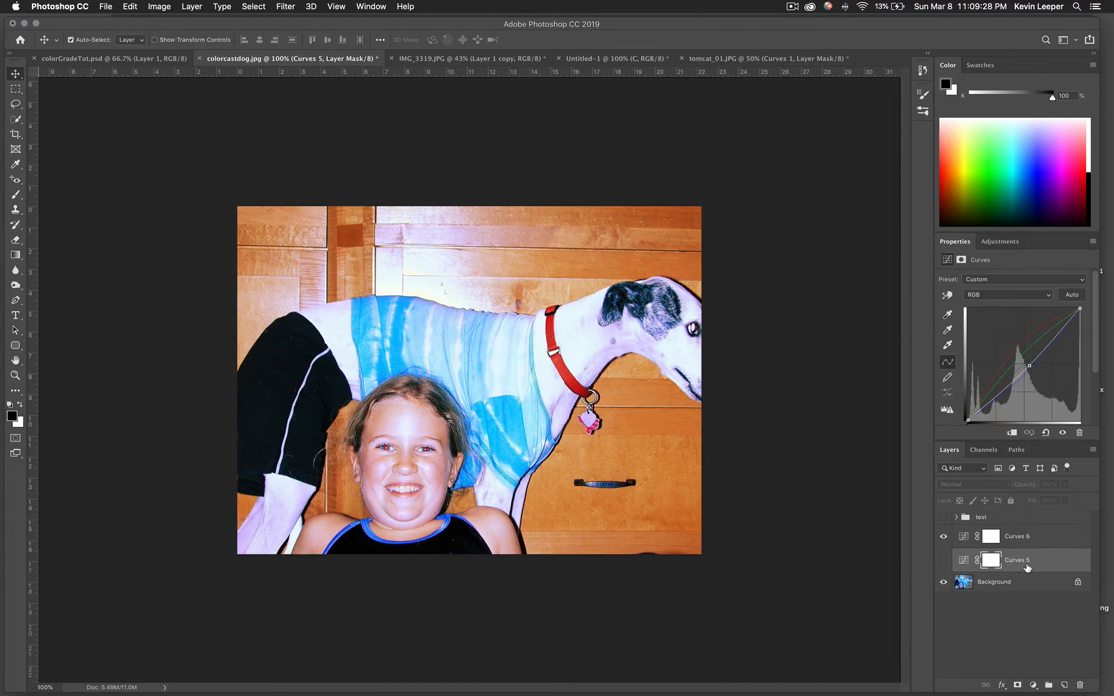
{"action": "key", "text": "Delete"}
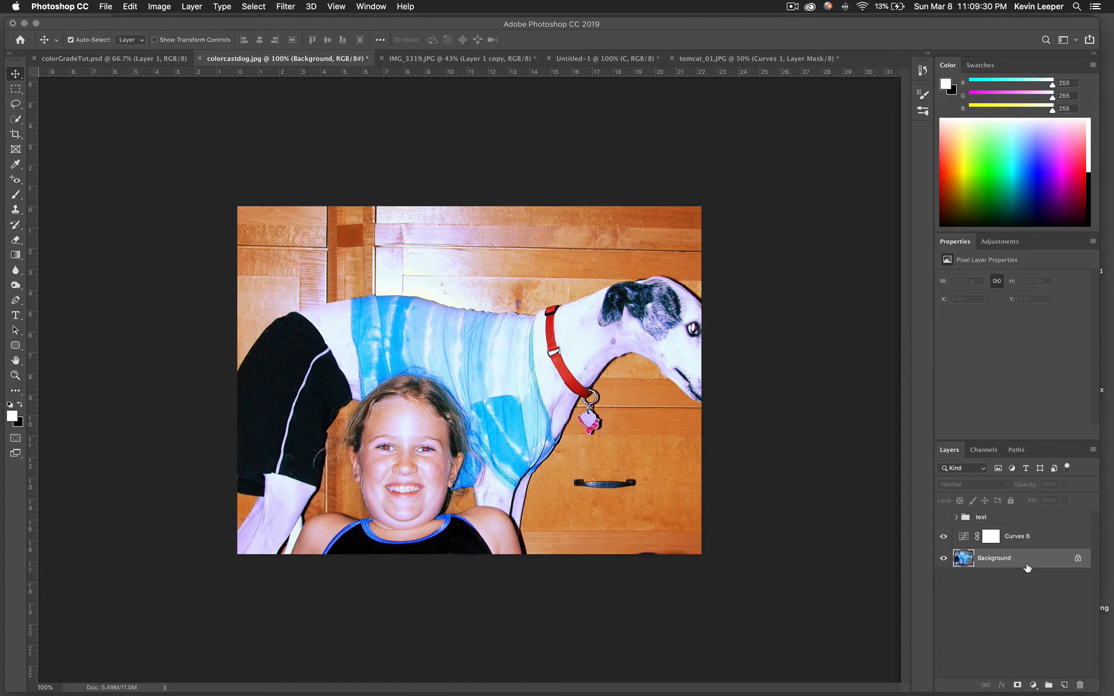
{"action": "left_click", "coordinate": [1027, 537]}
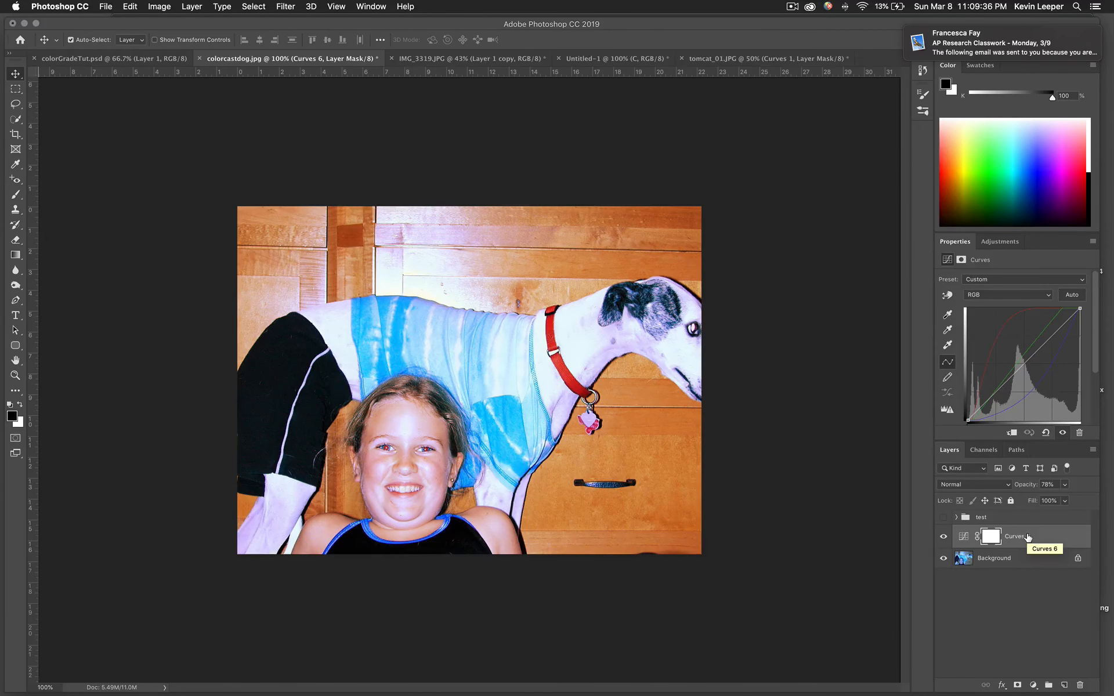
{"action": "left_click", "coordinate": [1019, 596]}
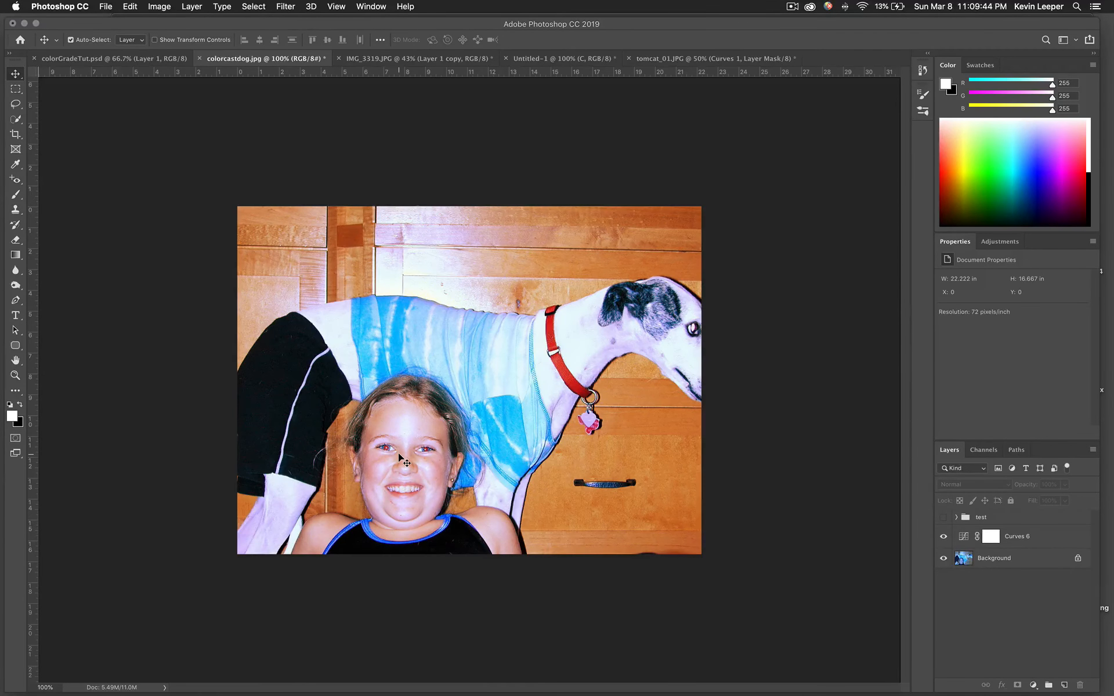
{"action": "scroll", "coordinate": [399, 455], "scroll_direction": "up", "scroll_amount": 6}
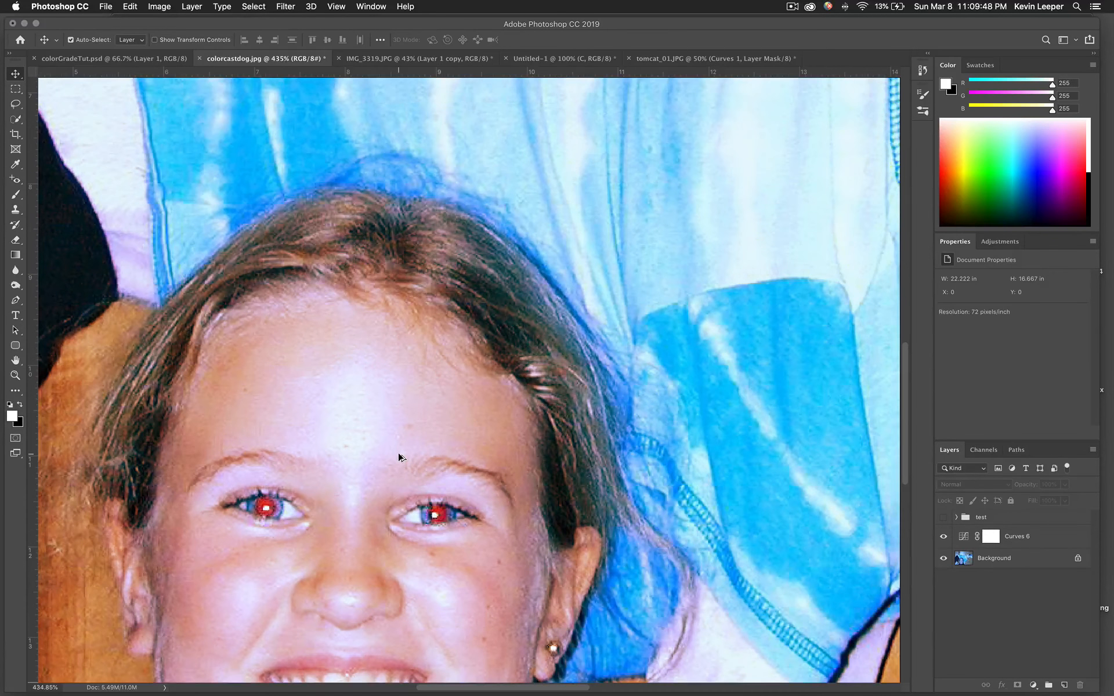
{"action": "scroll", "coordinate": [398, 457], "scroll_direction": "down", "scroll_amount": 10}
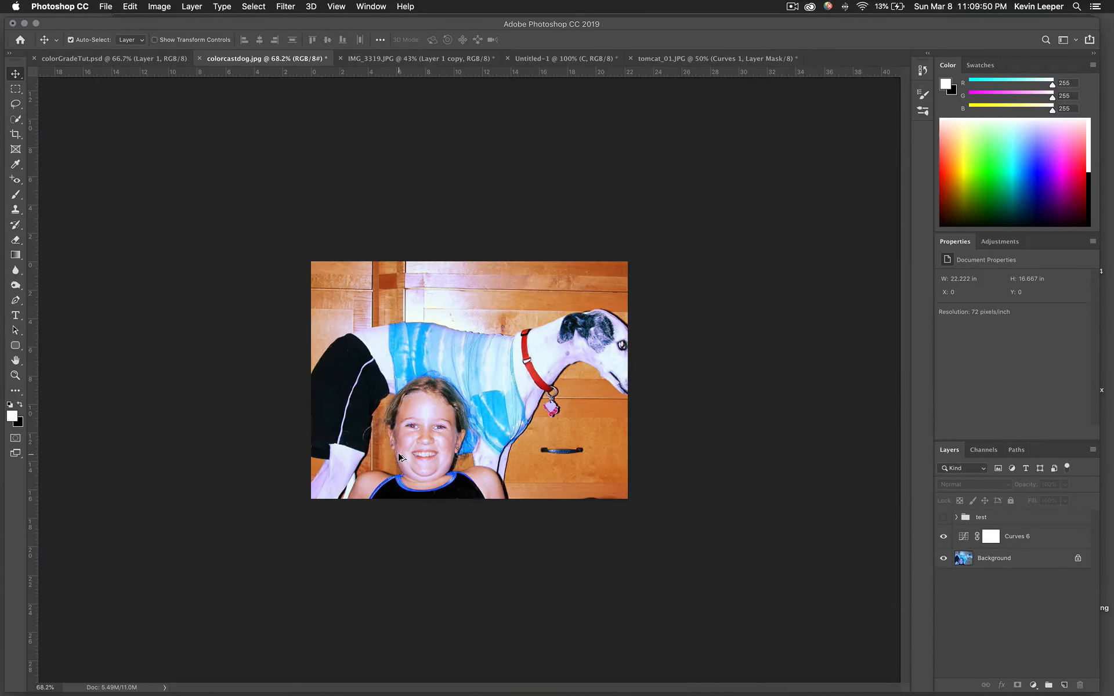
{"action": "scroll", "coordinate": [399, 457], "scroll_direction": "up", "scroll_amount": 3}
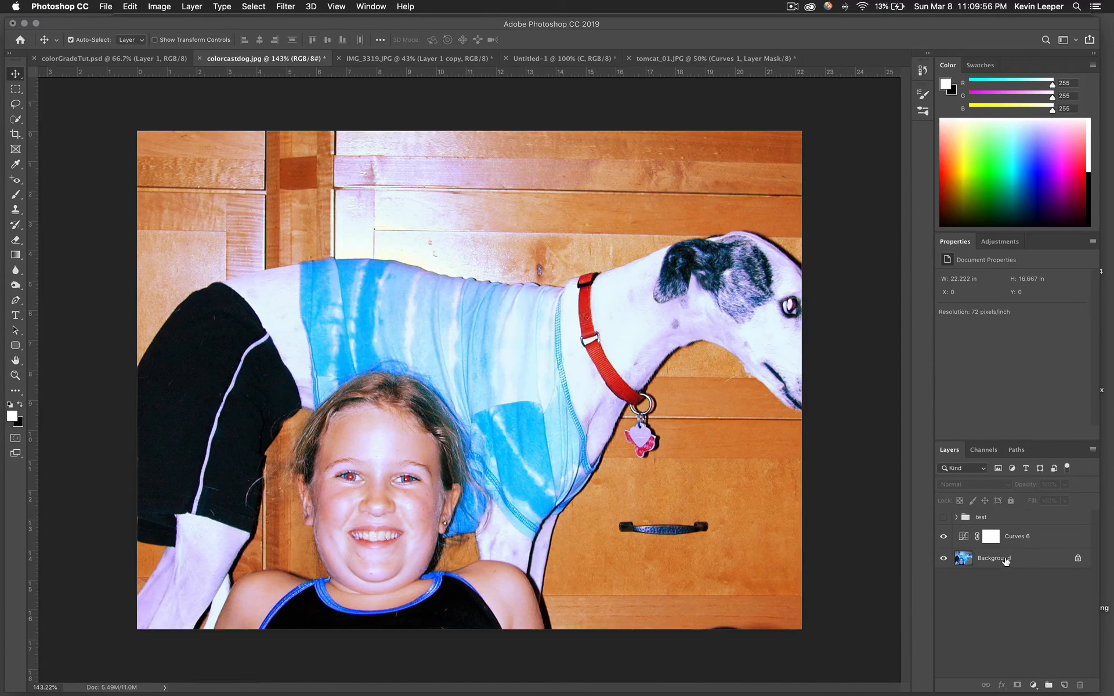
Duplicate the Background and Curves 6 layers together into the same document
{"action": "left_click", "coordinate": [1005, 559]}
{"action": "left_click", "coordinate": [1014, 540], "text": "shift"}
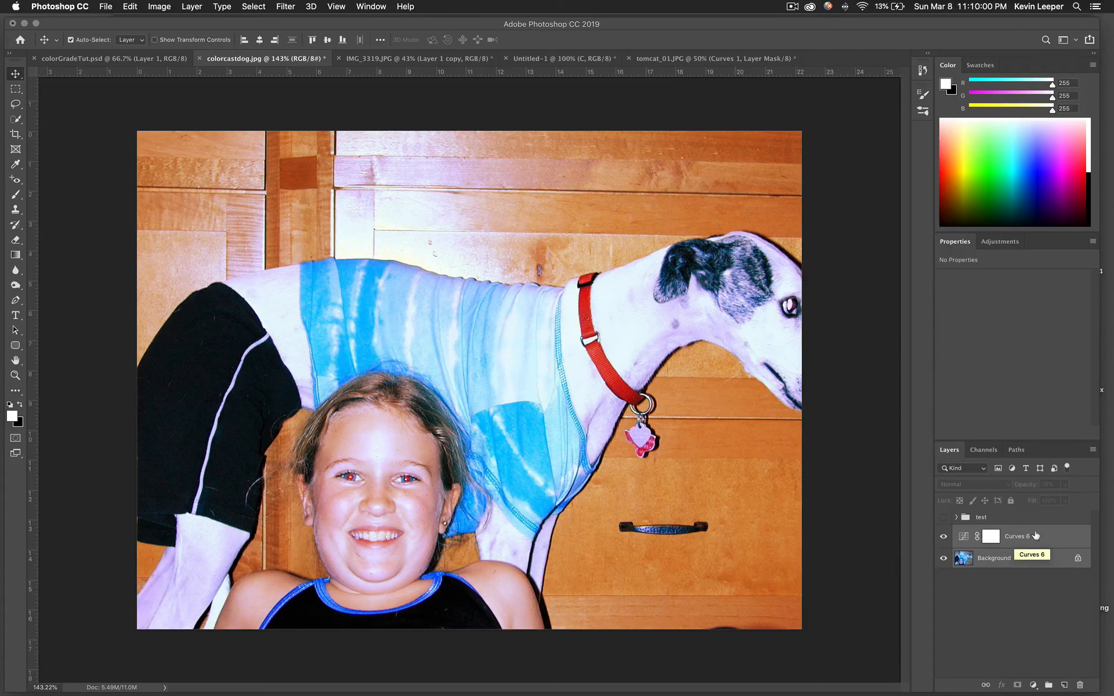
{"action": "left_click", "coordinate": [1091, 450]}
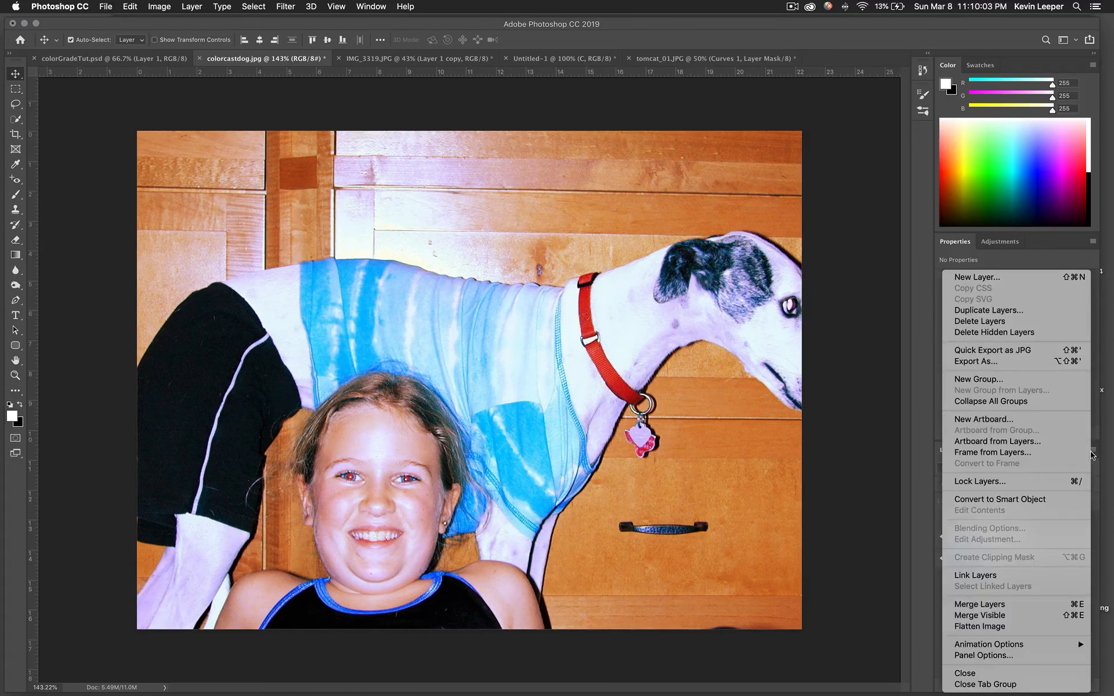
{"action": "left_click", "coordinate": [1045, 314]}
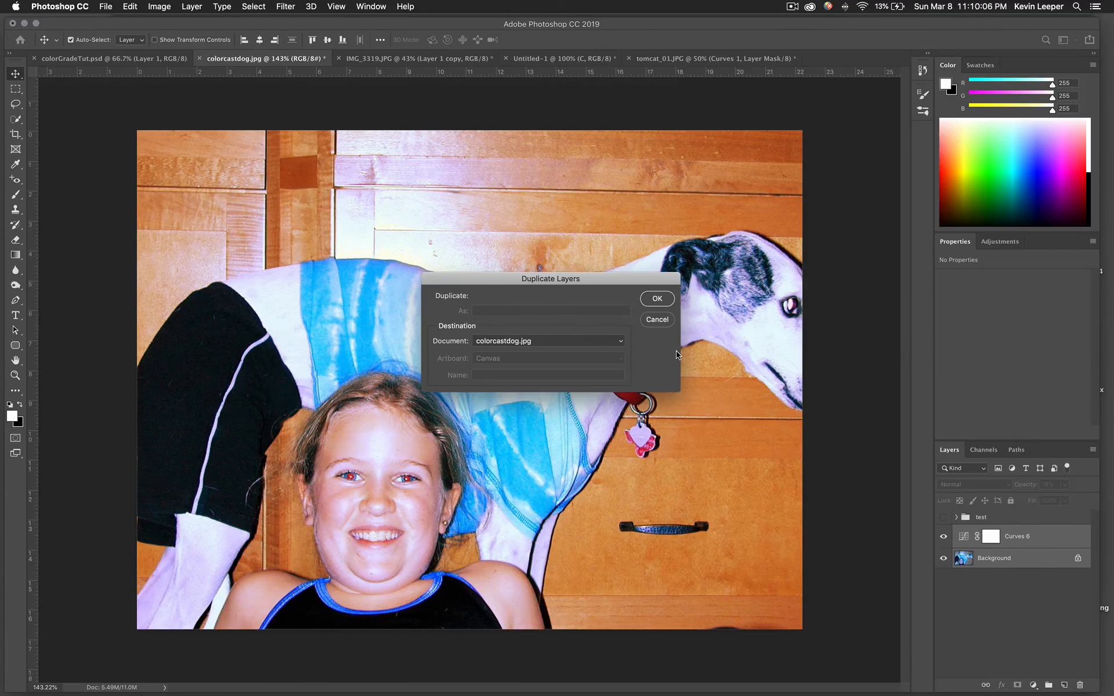
{"action": "left_click", "coordinate": [656, 299]}
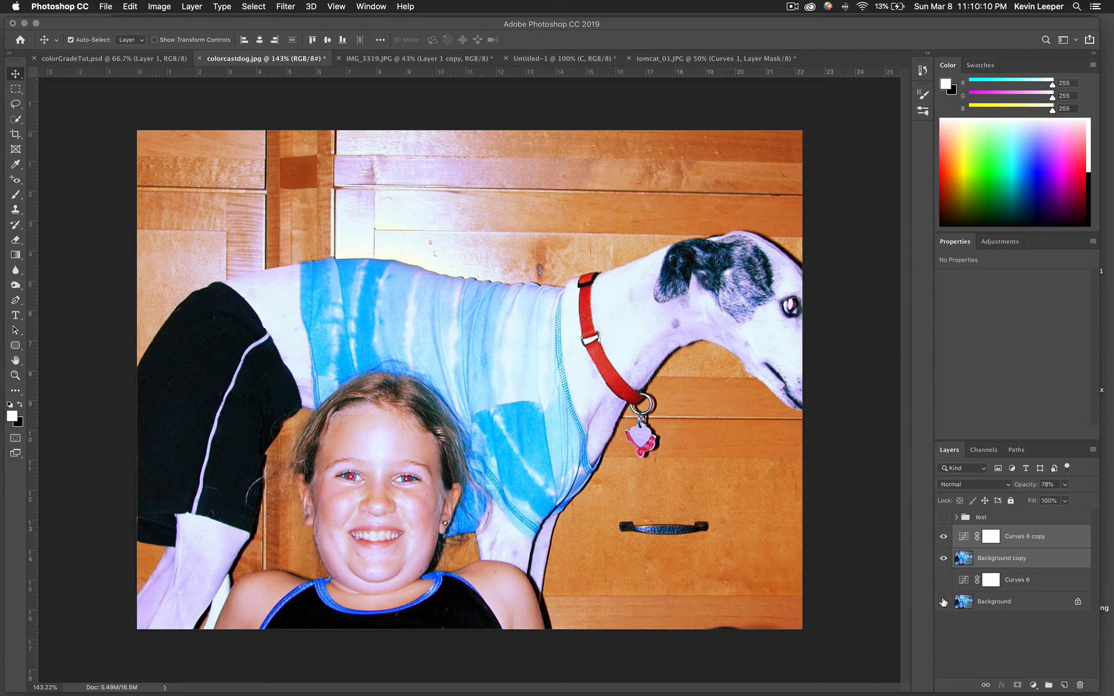
Hide the original Background and merge the two copies into one pixel layer, 'Curves 6 copy'
{"action": "left_click", "coordinate": [944, 602]}
{"action": "left_click", "coordinate": [1093, 451]}
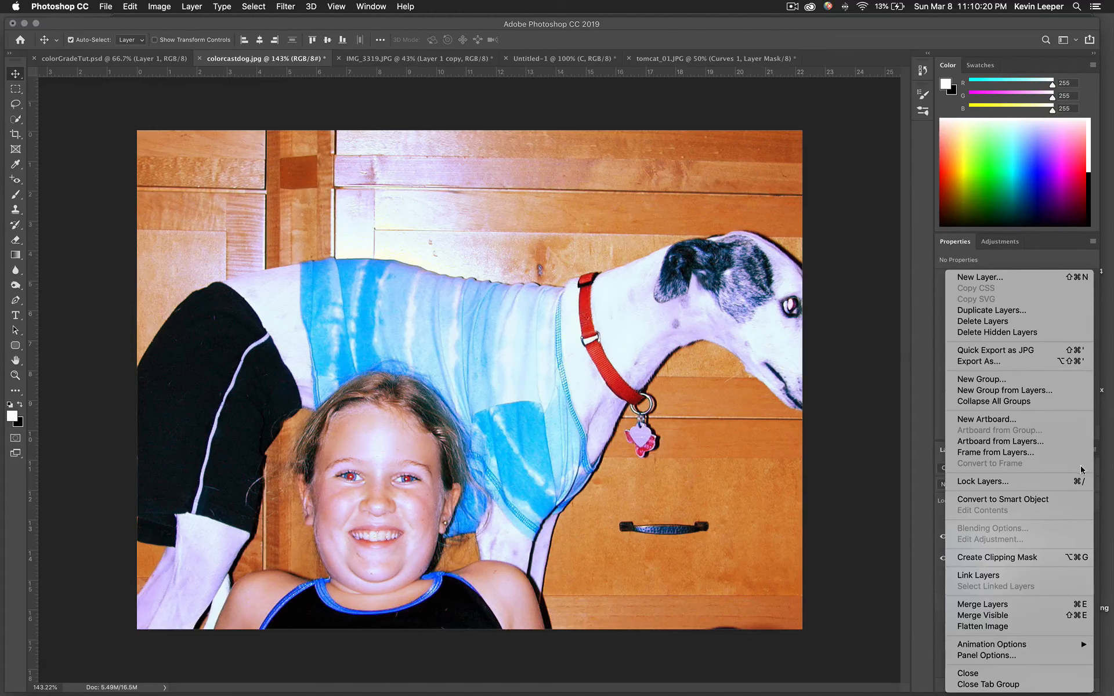
{"action": "left_click", "coordinate": [1005, 605]}
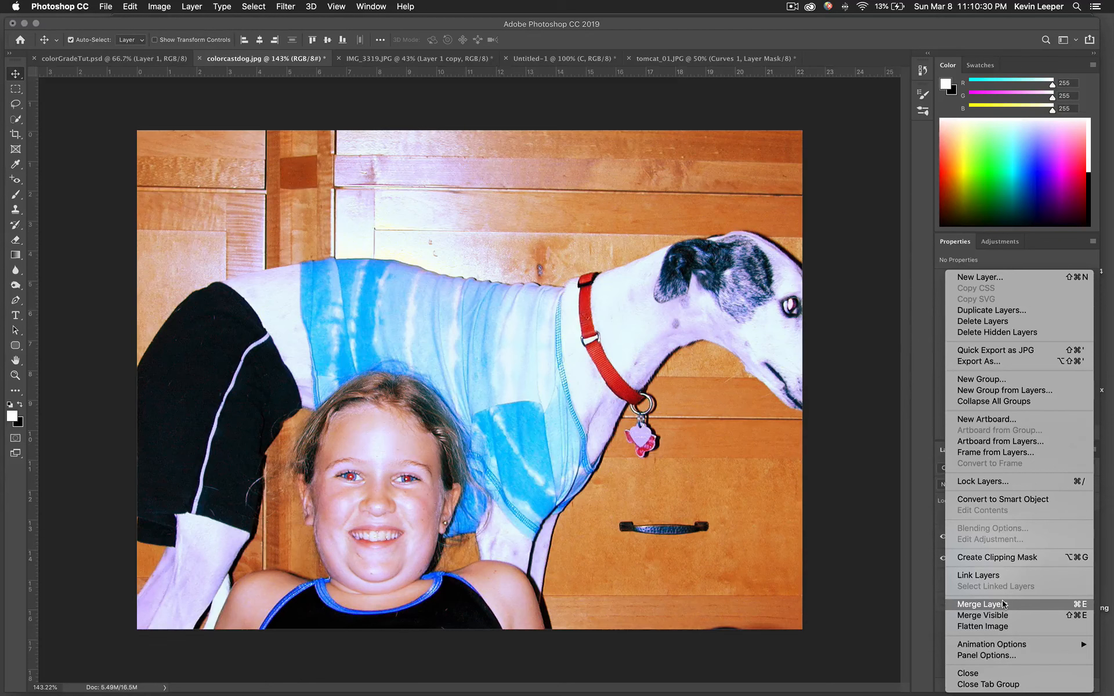
{"action": "left_click", "coordinate": [1003, 605]}
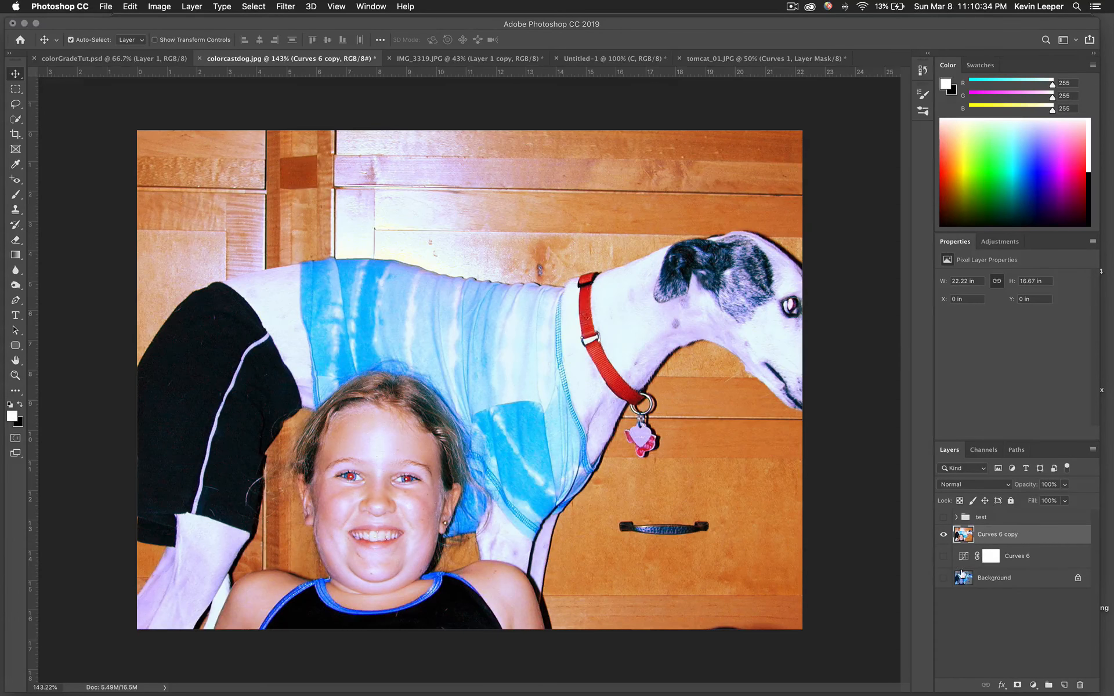
{"action": "left_click", "coordinate": [943, 556]}
{"action": "left_click", "coordinate": [944, 580]}
{"action": "left_click", "coordinate": [944, 534]}
{"action": "left_click", "coordinate": [943, 558]}
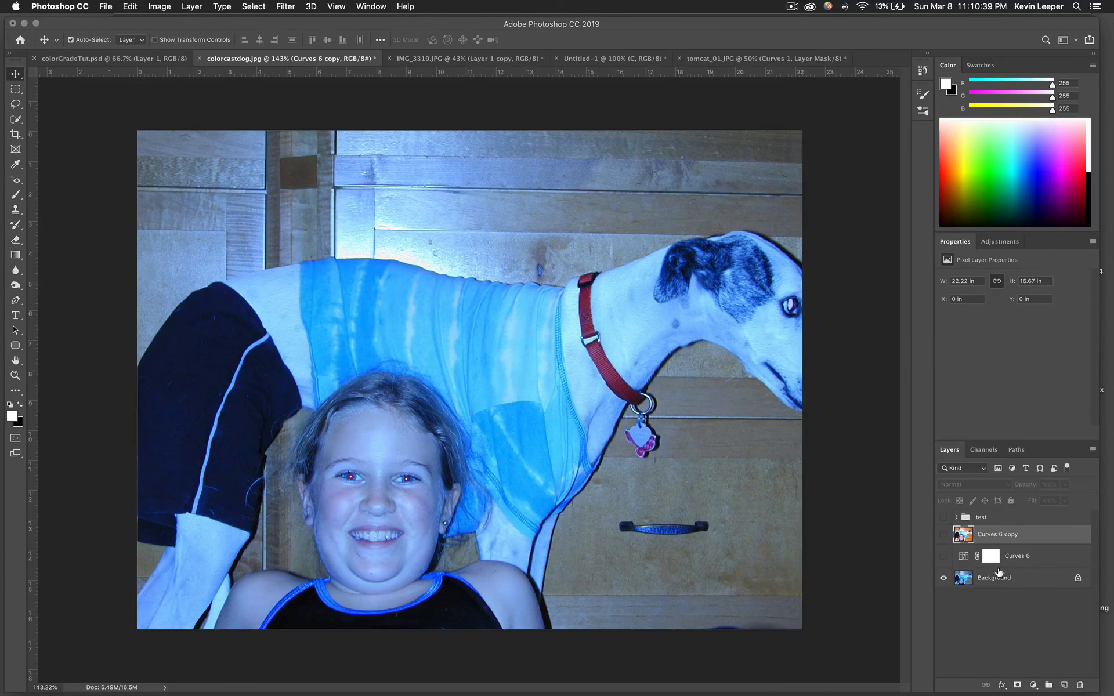
{"action": "left_click", "coordinate": [943, 578]}
{"action": "left_click", "coordinate": [943, 577]}
{"action": "left_click", "coordinate": [943, 556]}
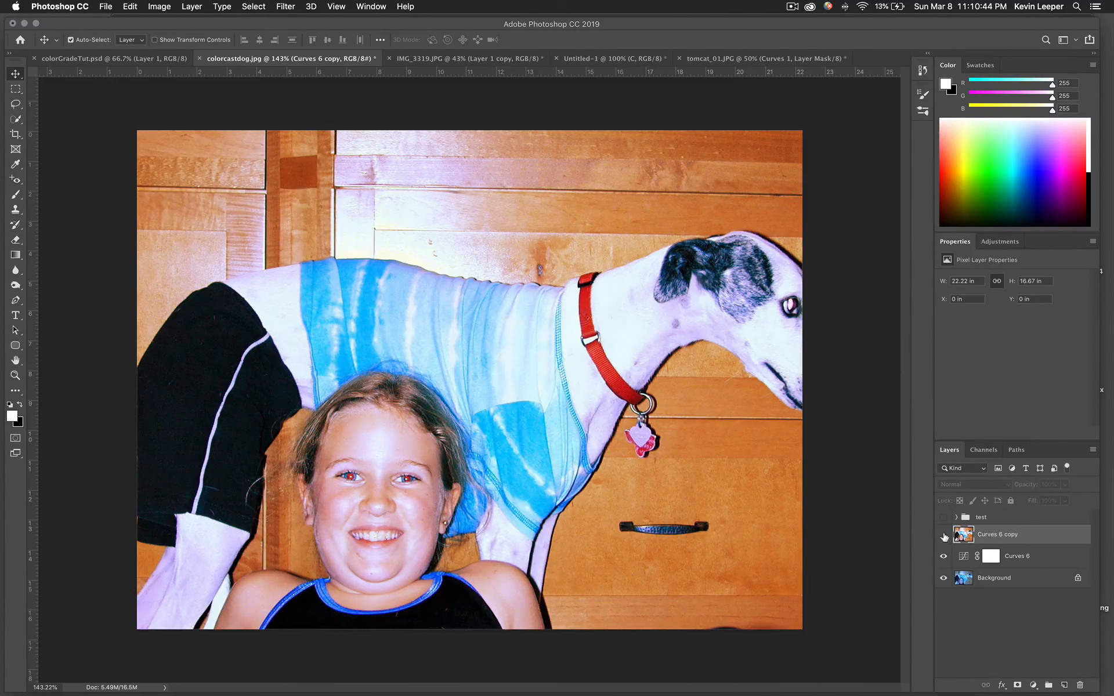
{"action": "left_click", "coordinate": [943, 535]}
{"action": "left_click", "coordinate": [943, 556]}
{"action": "left_click", "coordinate": [944, 578]}
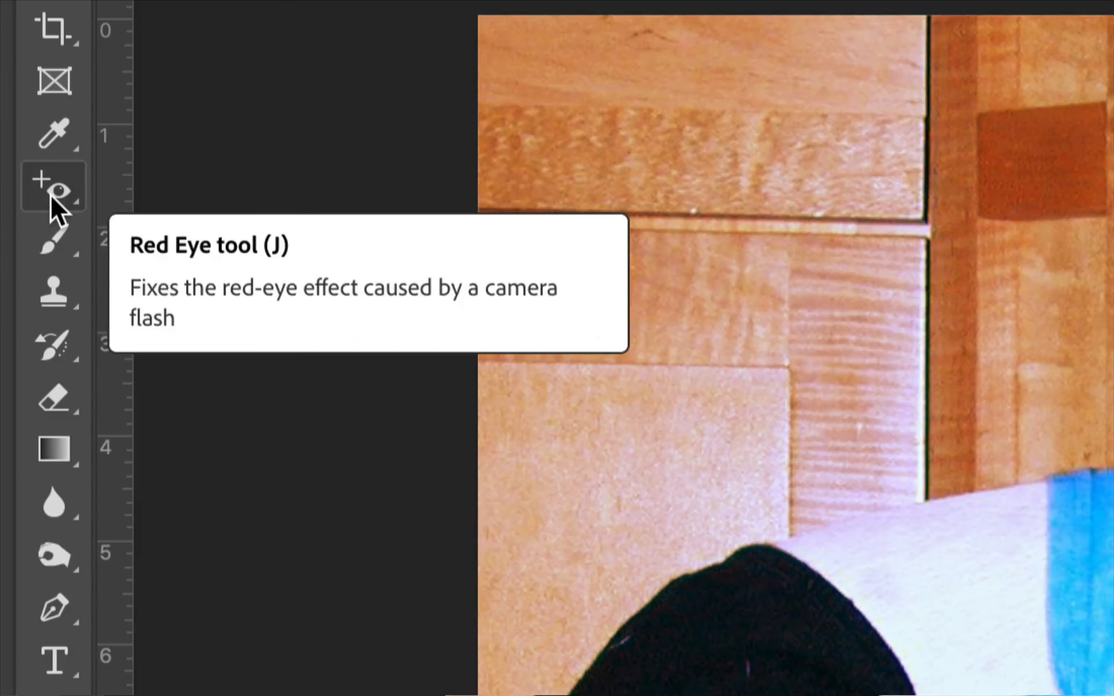
Make the Red Eye Tool active in place of the Spot Healing Brush
{"action": "right_click", "coordinate": [50, 195]}
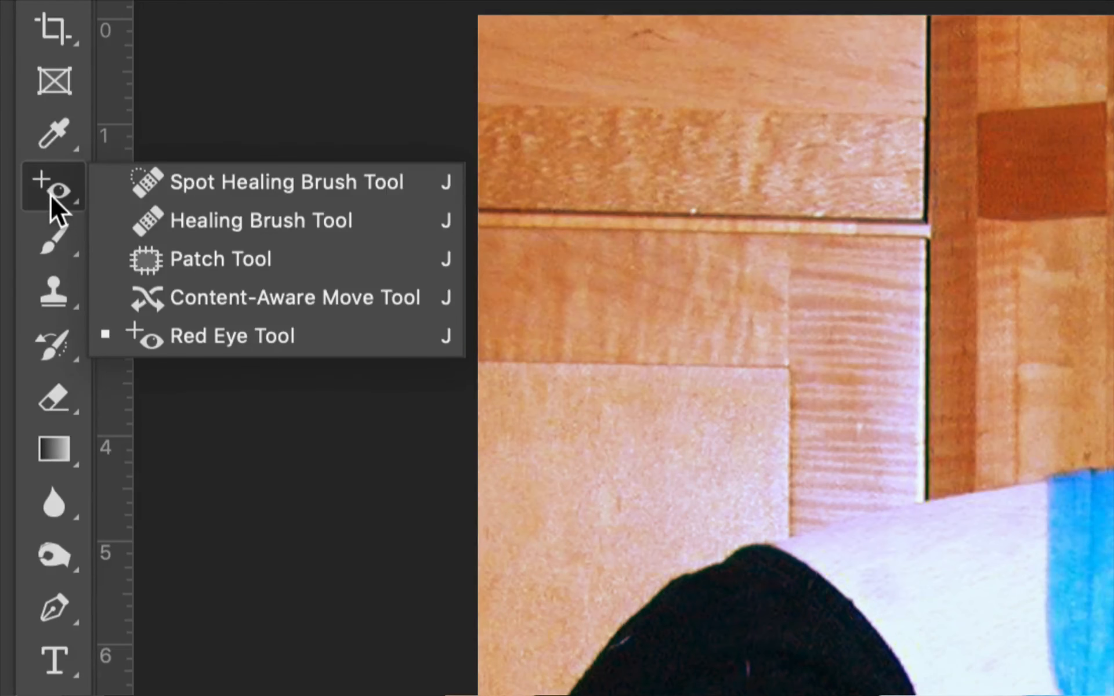
{"action": "left_click", "coordinate": [194, 183]}
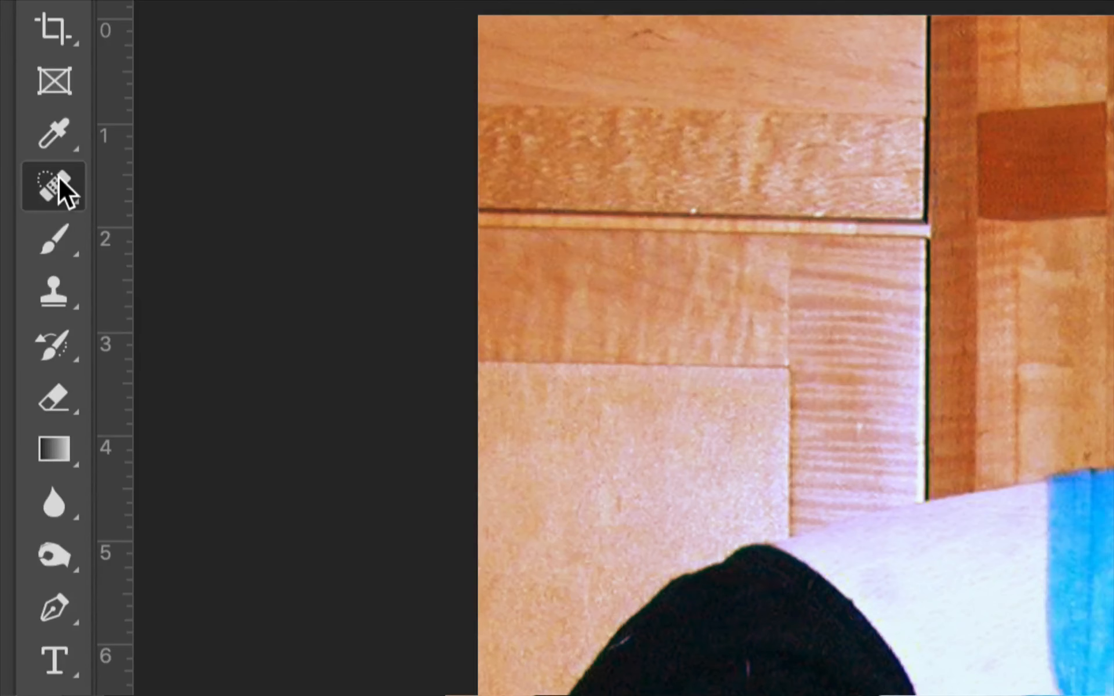
{"action": "right_click", "coordinate": [58, 177]}
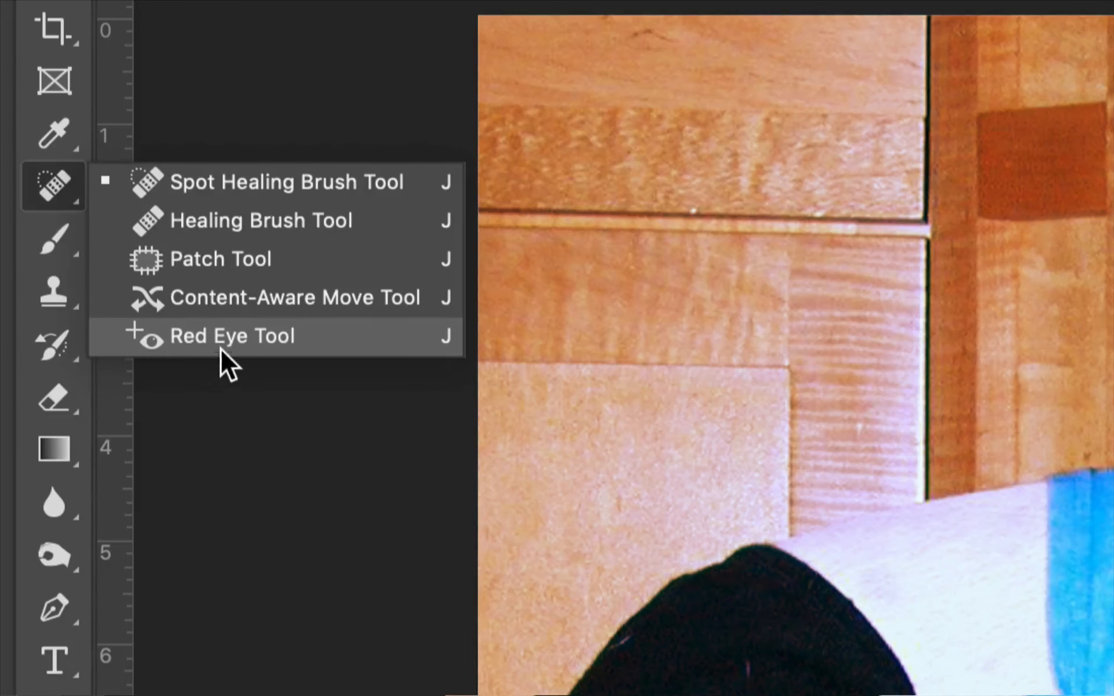
{"action": "left_click", "coordinate": [191, 339]}
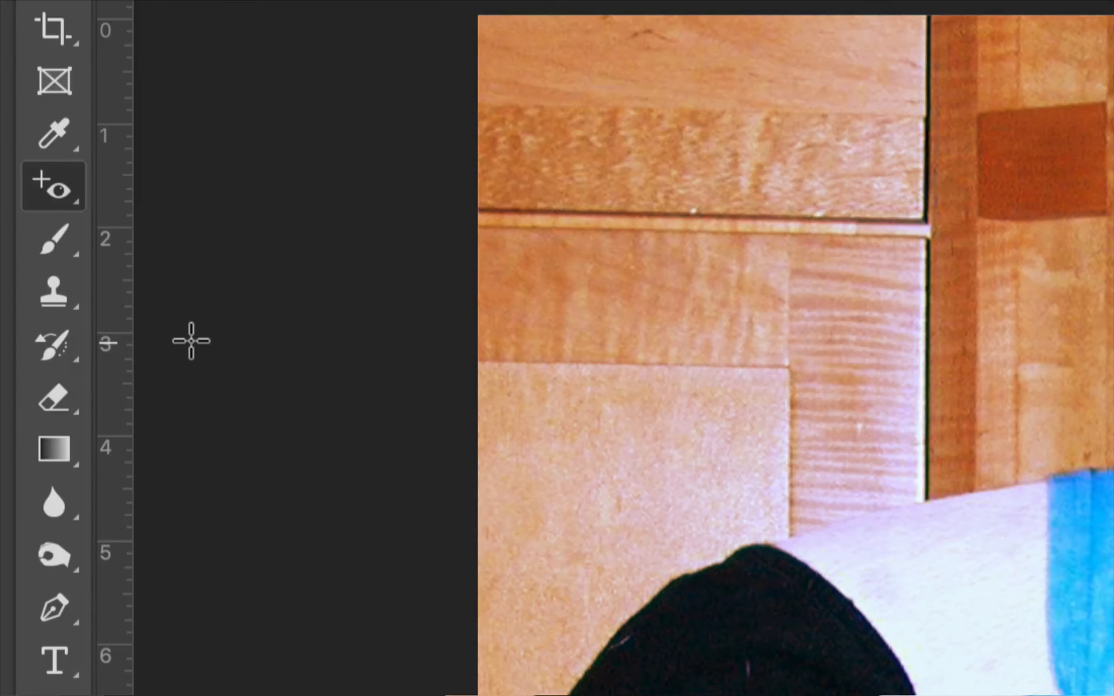